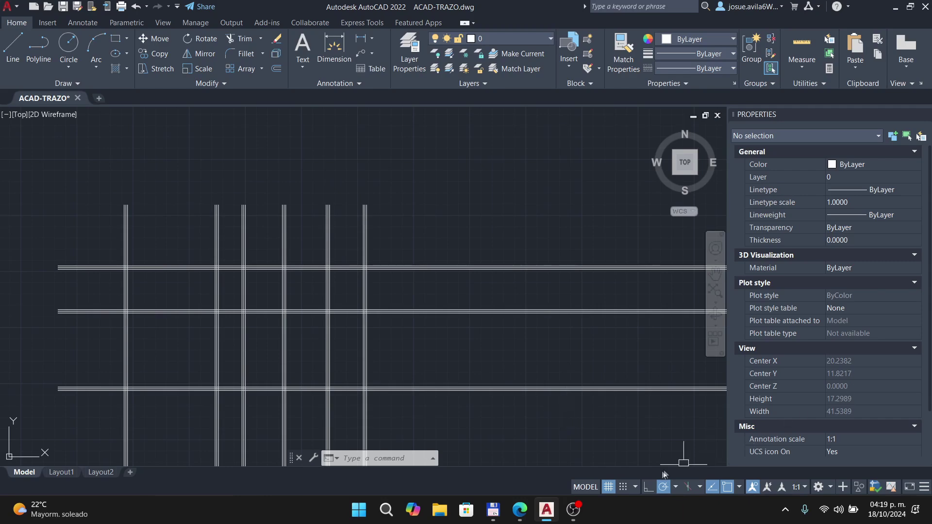
Turn off the grid display in the drawing area
left_click(609, 487)
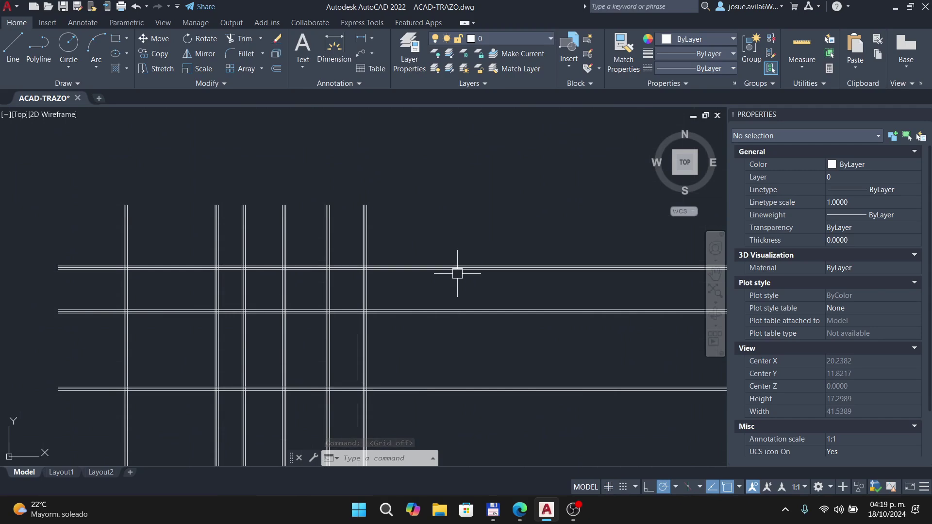
Switch to the Prezi presentation in Edge and read the slides on the LA command and the layer manager
key("alt+Tab")
key("Left")
key("Right")
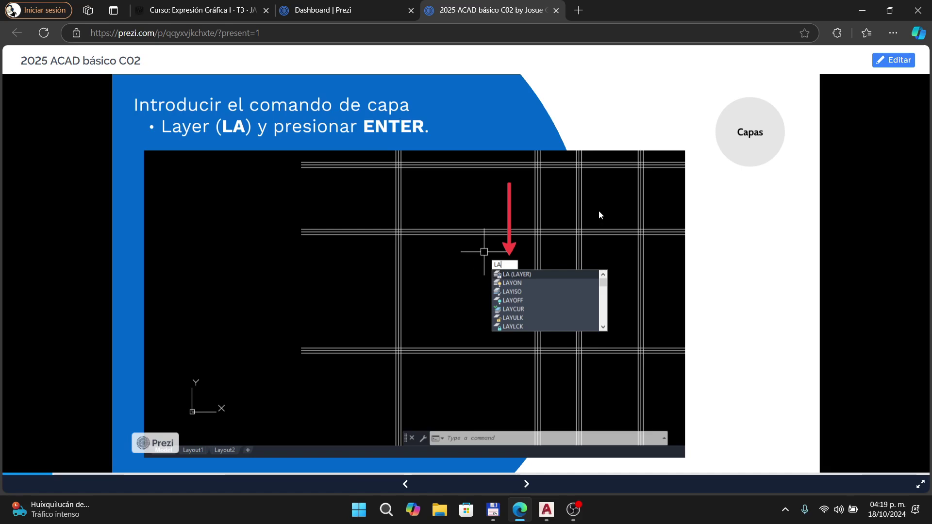
key("Right")
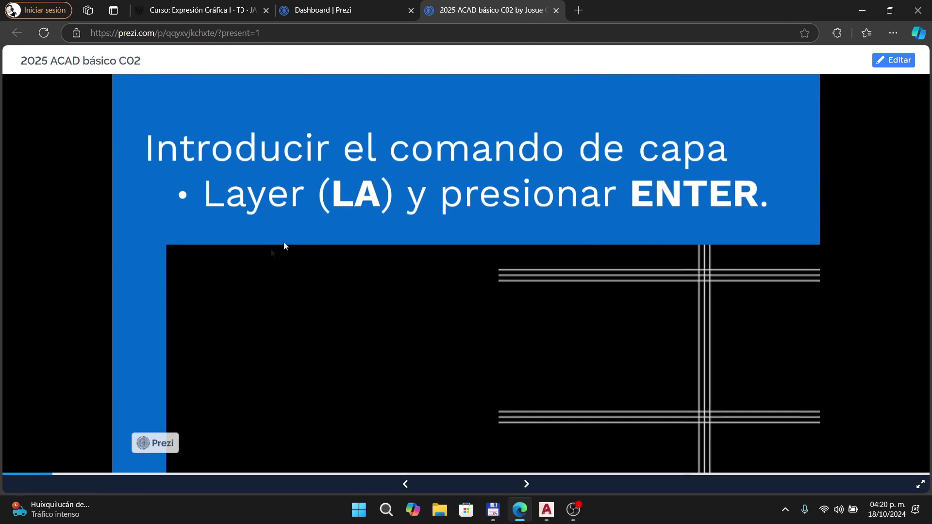
key("Right")
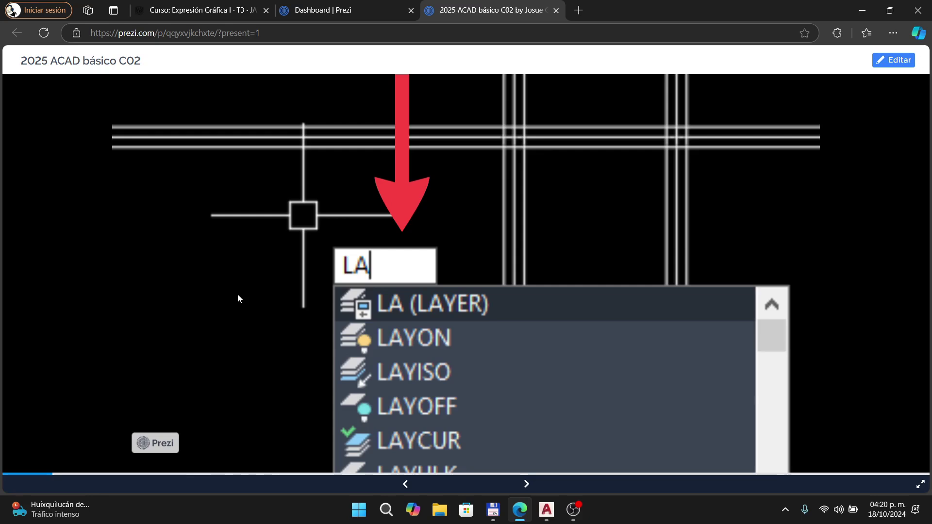
key("Right")
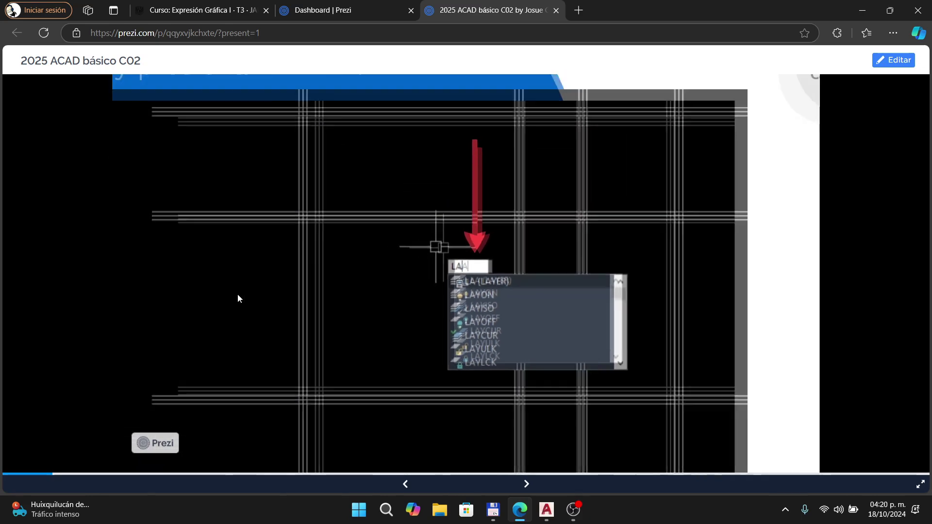
key("Right")
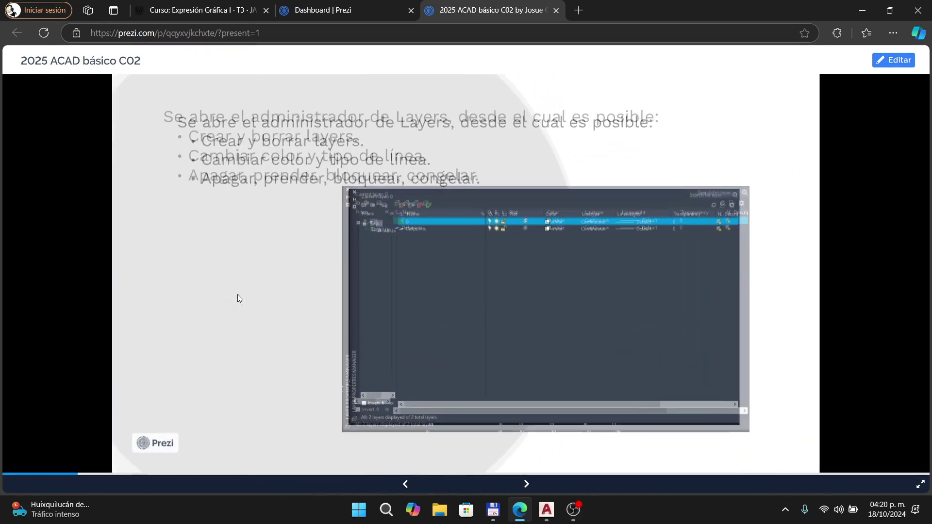
key("Right")
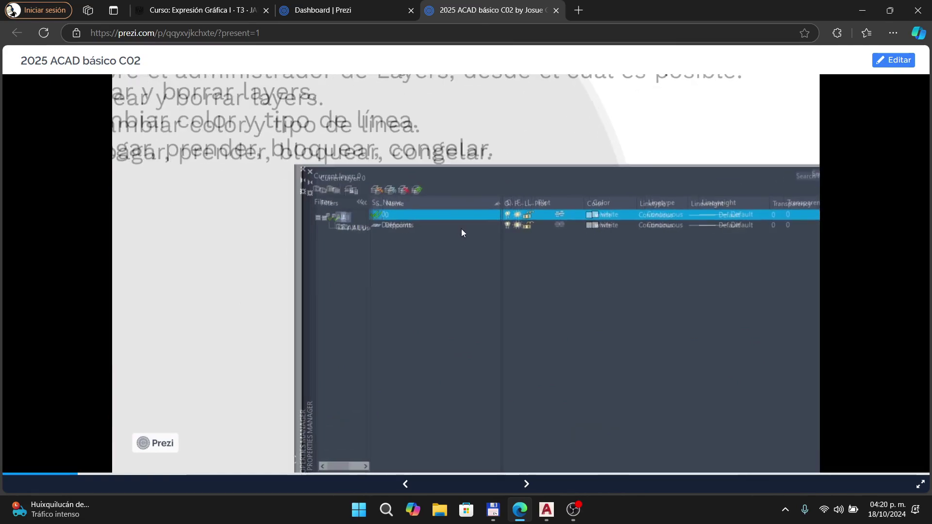
key("Right")
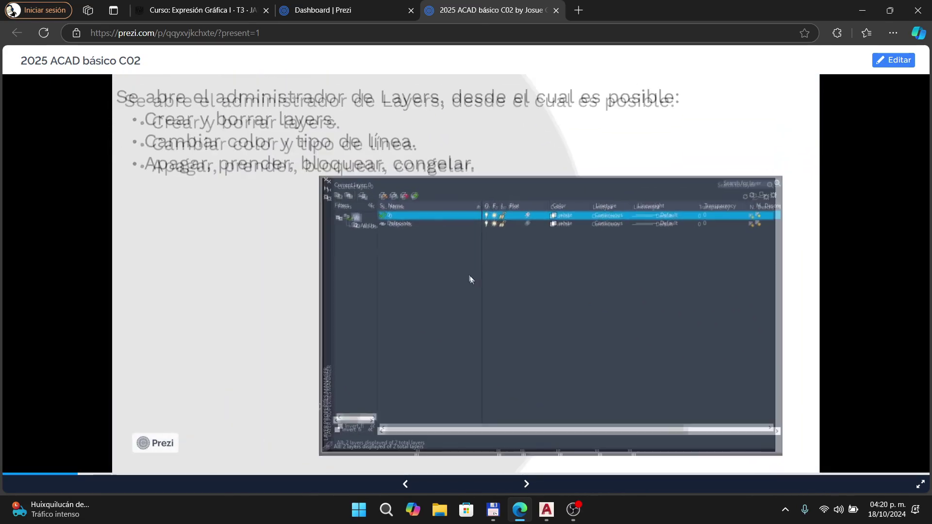
Switch to AutoCAD, open the Layer Properties Manager with the LA command, and return to the presentation
key("alt+Tab")
type("LA")
key("Return")
key("alt+Tab")
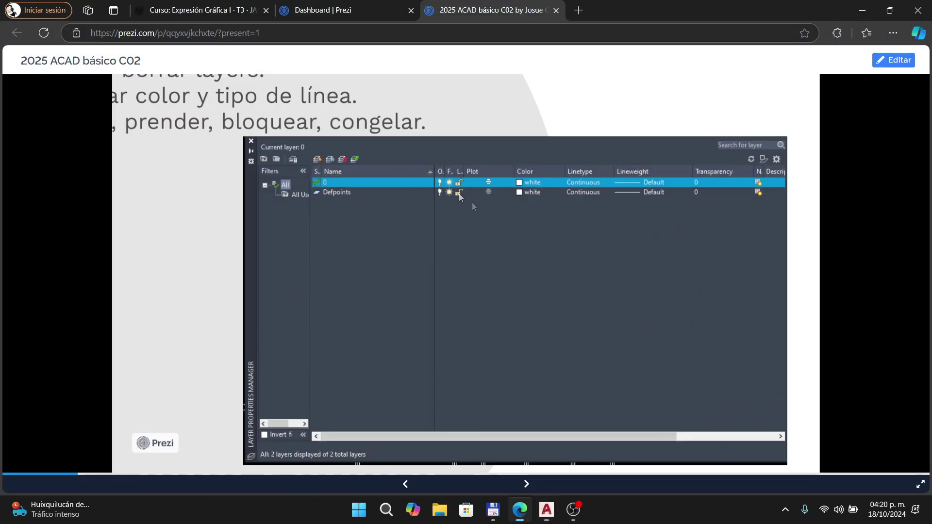
Examine the slides on the layer property columns, the New Layer command and naming a layer for walls
key("Right")
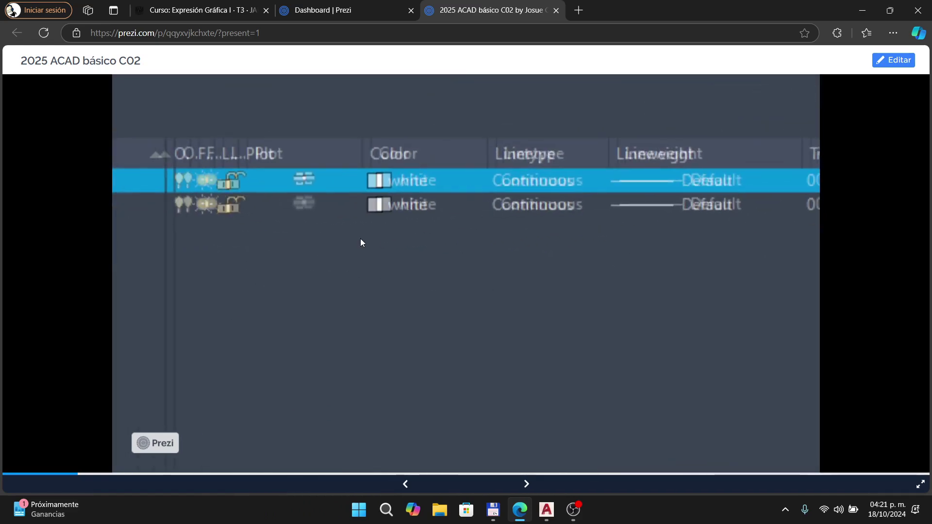
key("Right")
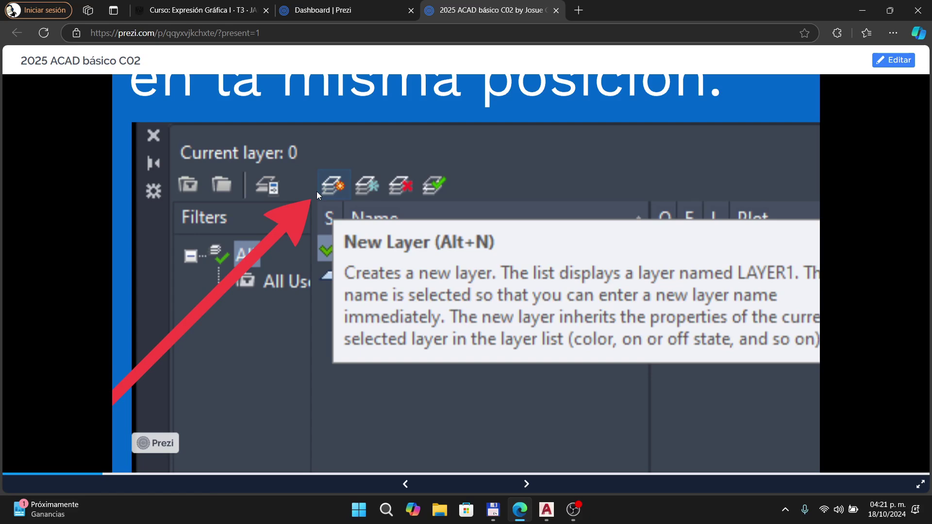
key("Right")
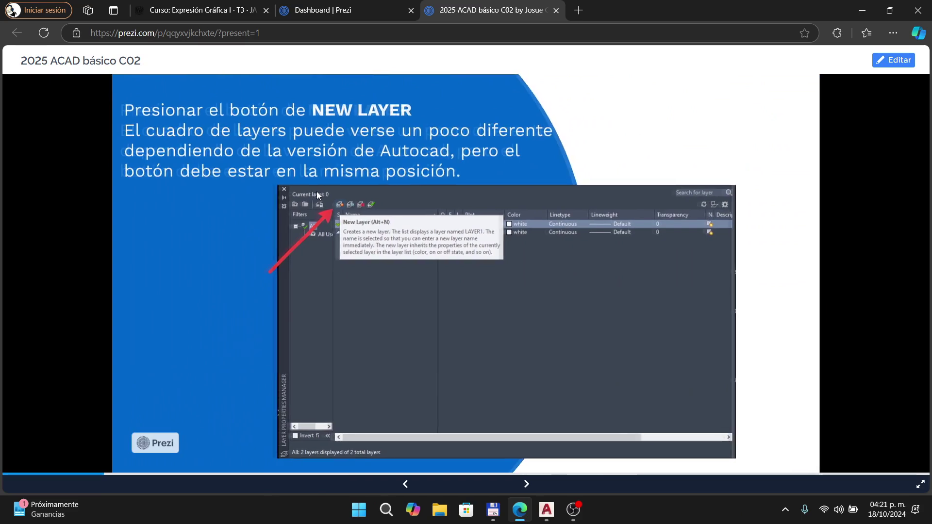
key("Right")
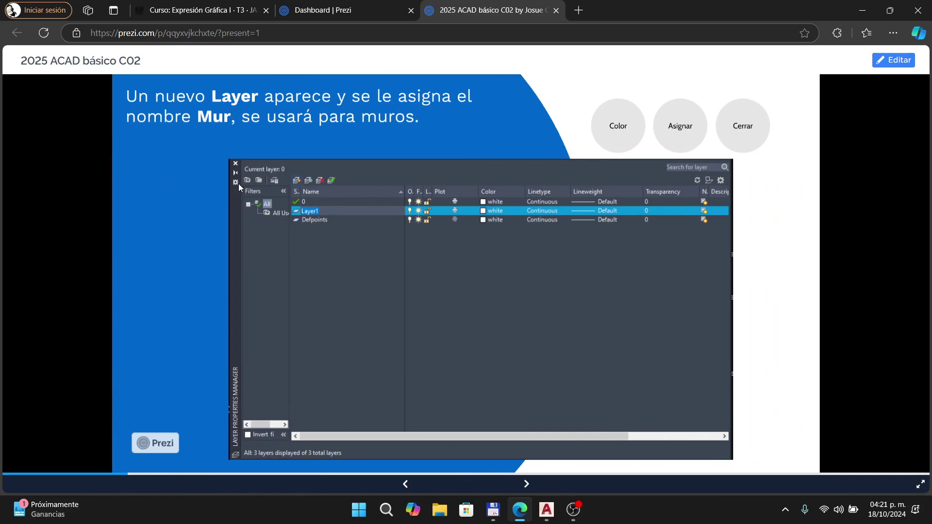
left_click(325, 200)
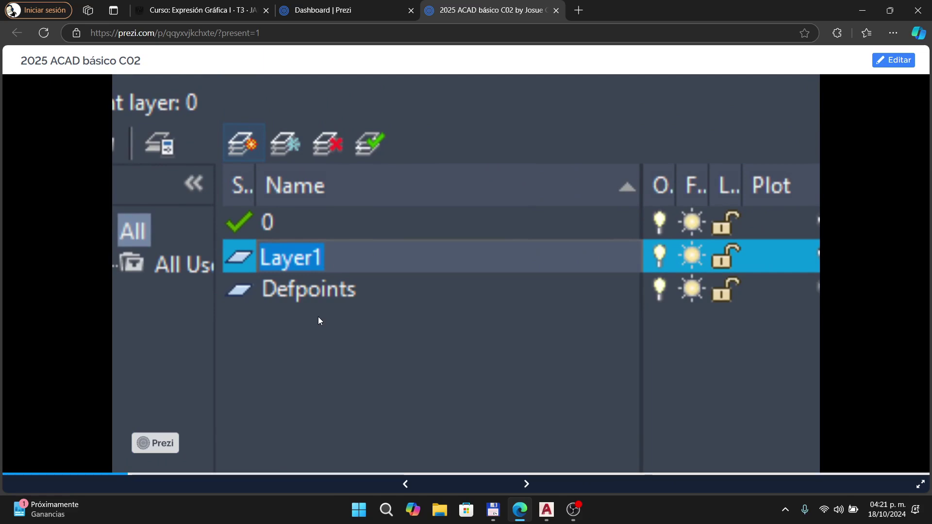
Switch to AutoCAD, enlarge the Layer Properties Manager and move it toward the upper-left of the drawing area
key("alt+Tab")
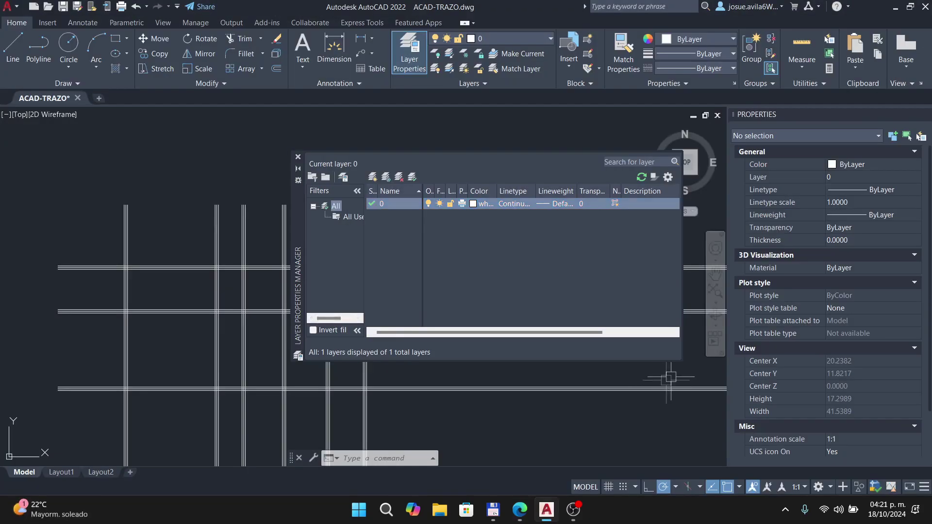
left_click_drag(679, 362, 769, 471)
left_click_drag(300, 211, 135, 162)
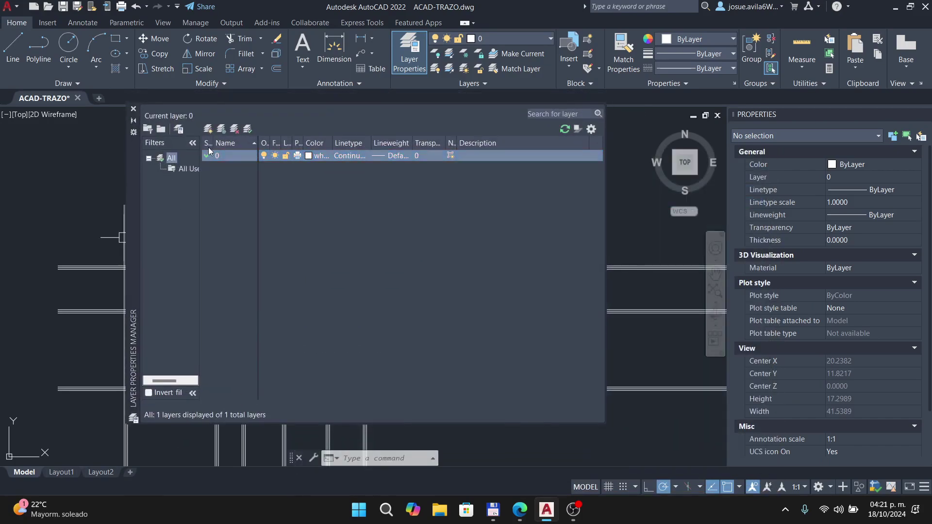
Create a new layer named Mur
left_click(208, 129)
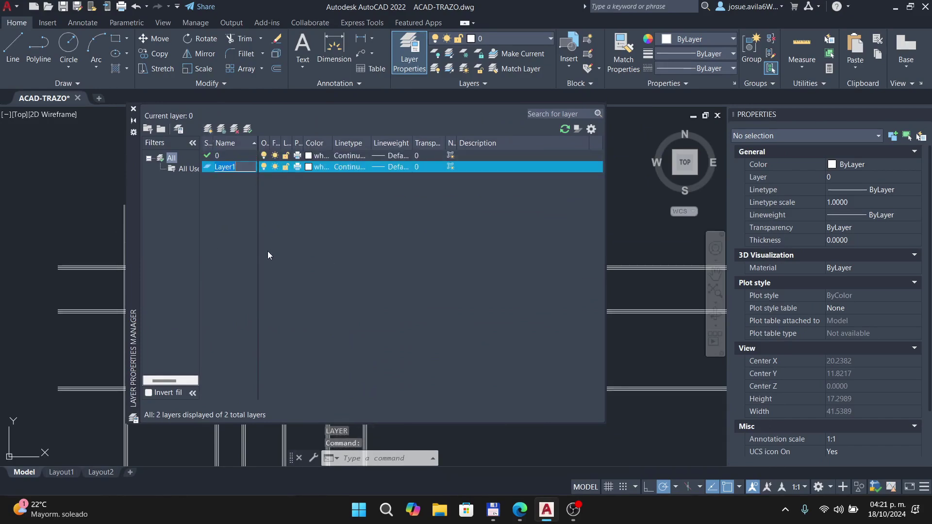
type("Mur")
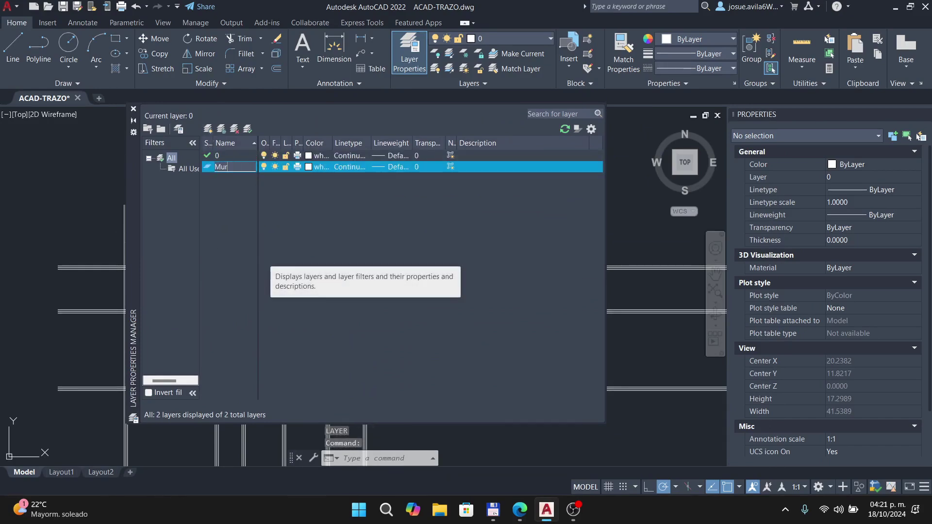
key("Return")
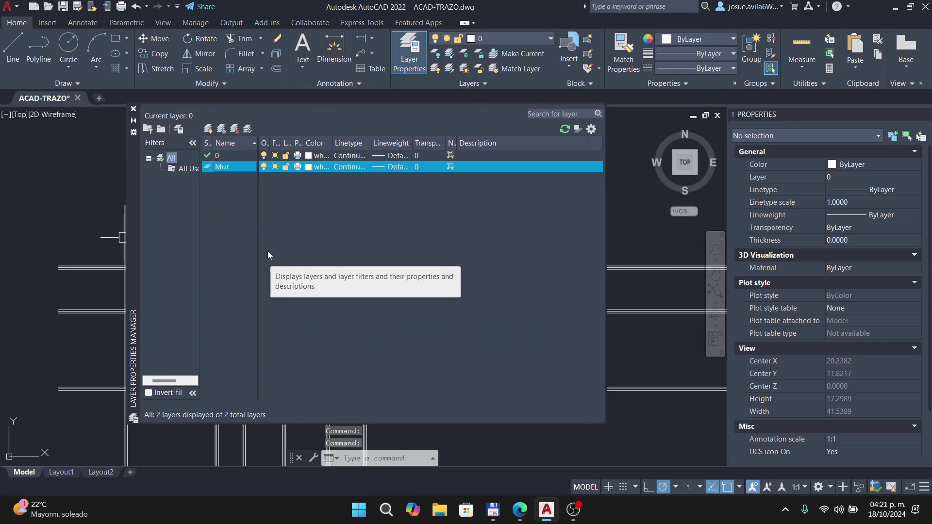
Check the presentation's slides on layer color, and set the Mur layer's color to green in AutoCAD
key("alt+Tab")
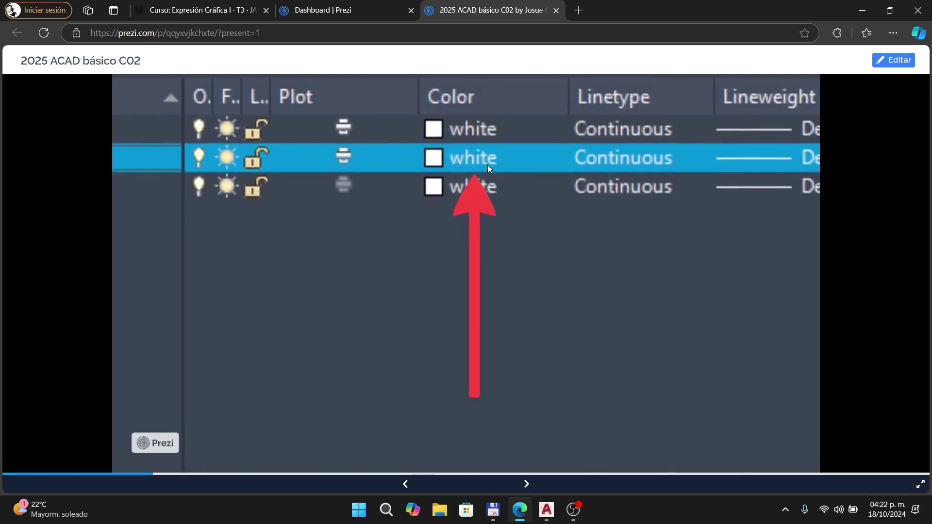
key("Right")
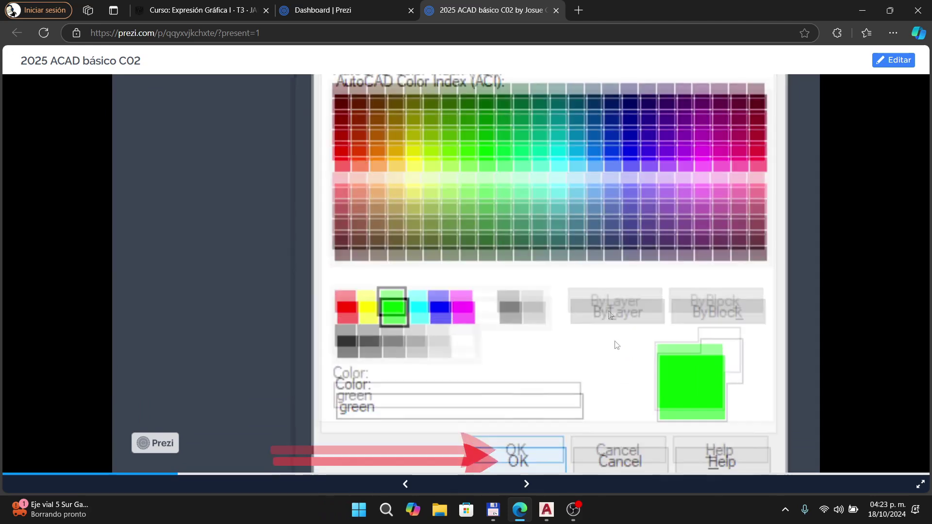
key("alt+Tab")
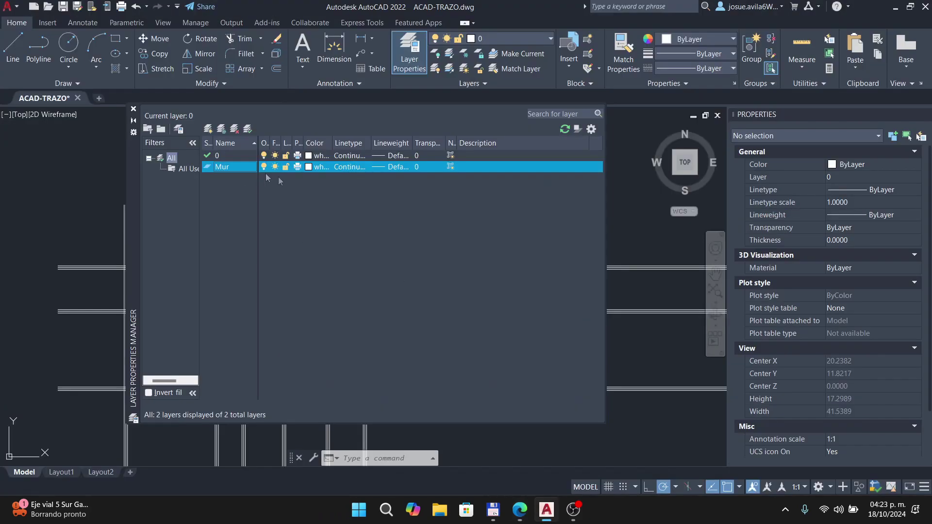
left_click(314, 169)
left_click(388, 279)
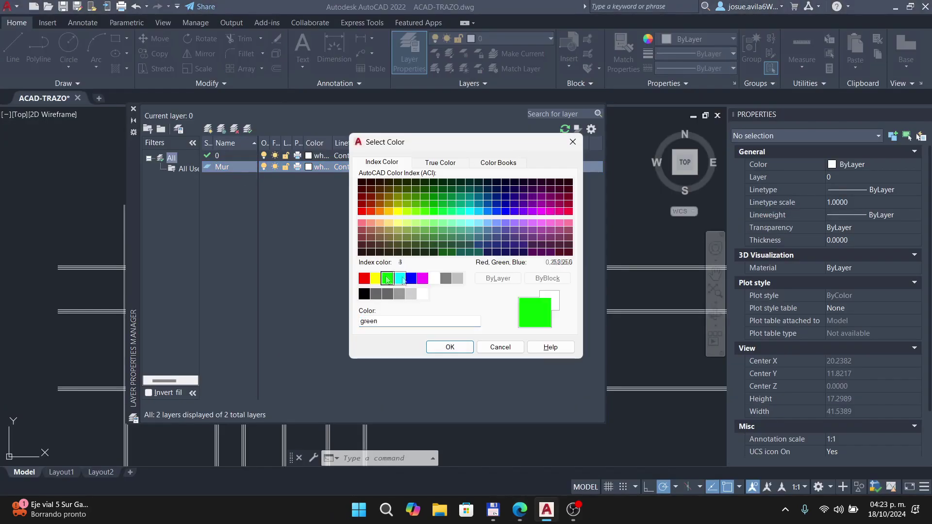
left_click(450, 347)
Switch to the presentation and examine the slides on layer ordering, Defpoints and the second layer's name, color and linetype
key("alt+Tab")
key("alt+Tab")
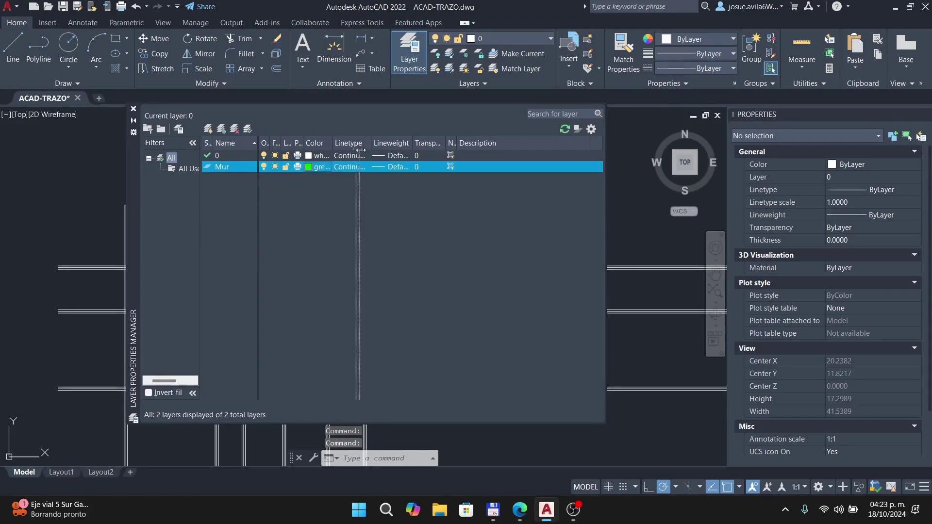
key("alt+Tab")
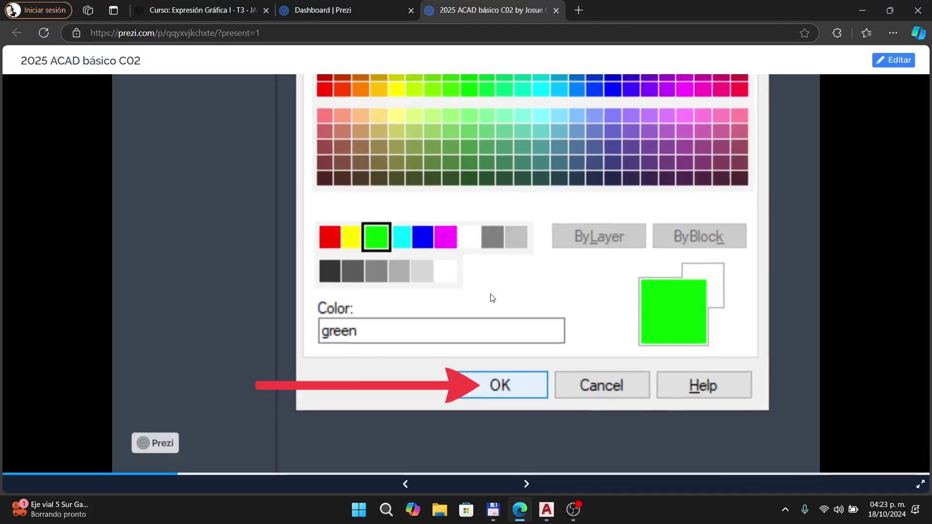
key("Right")
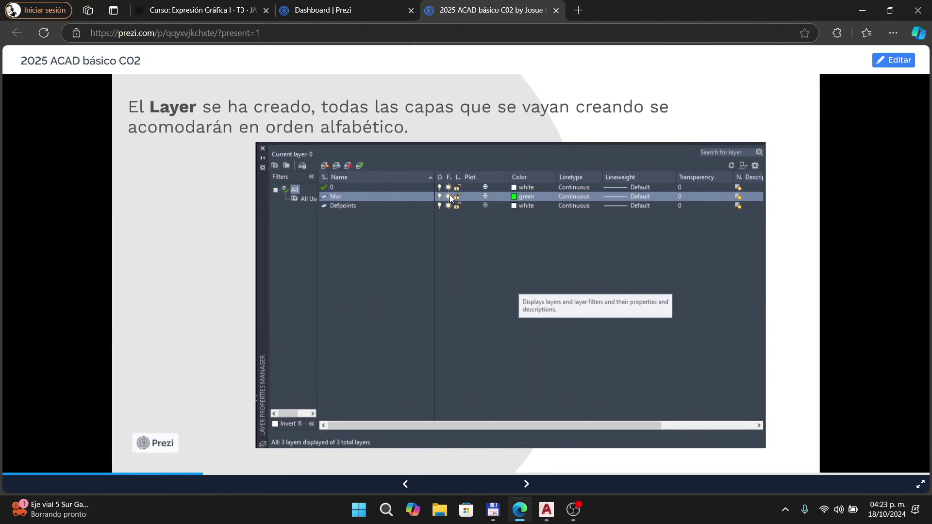
scroll(362, 180, "up", 2)
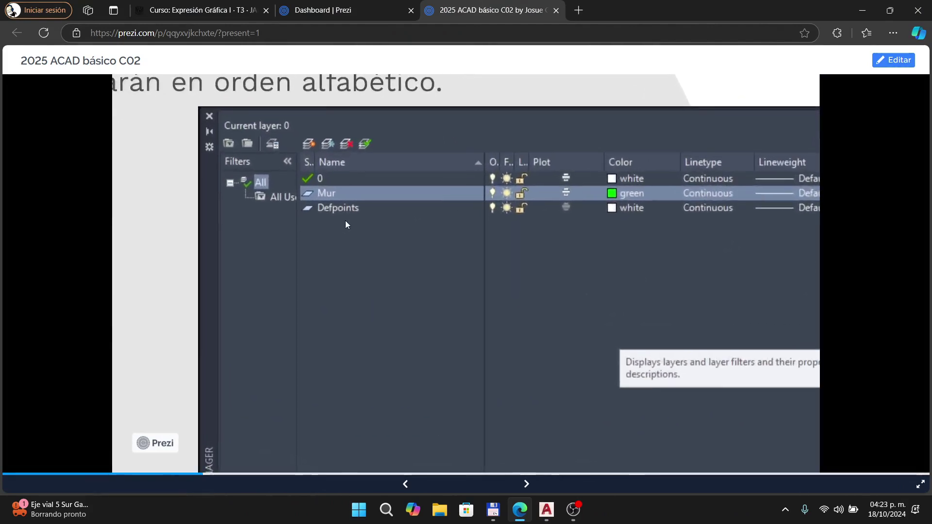
scroll(345, 224, "up", 1)
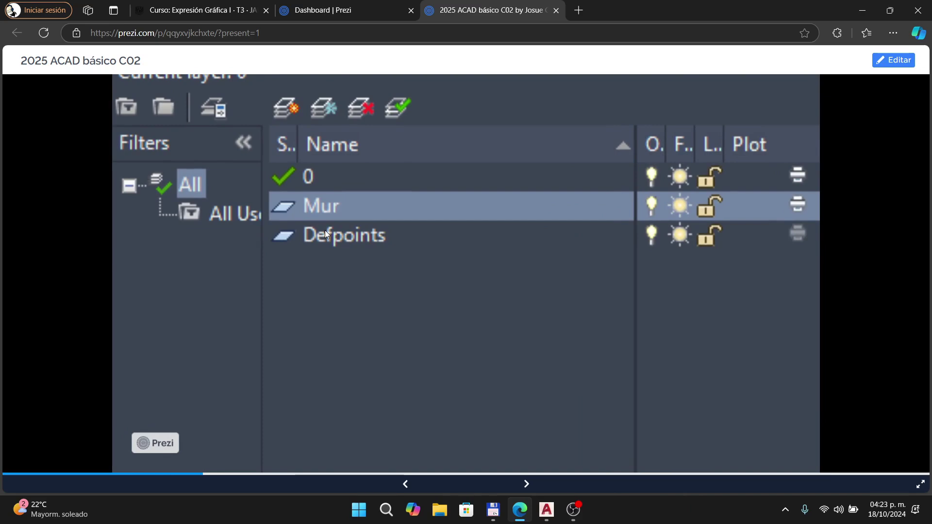
key("Right")
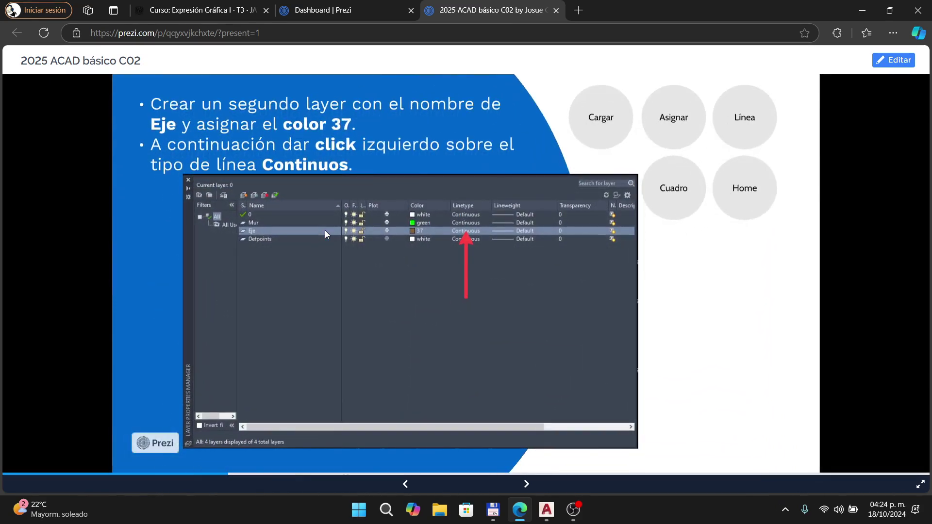
key("alt+Tab")
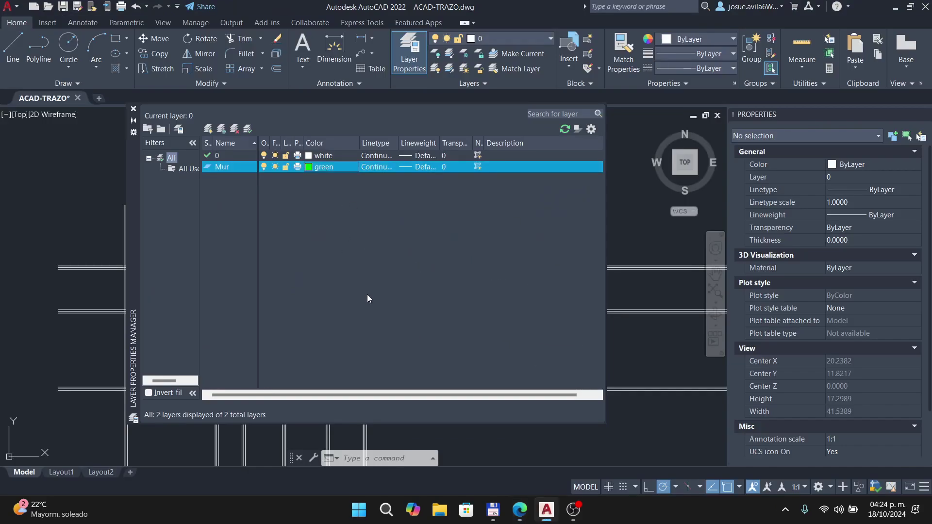
key("alt+Tab")
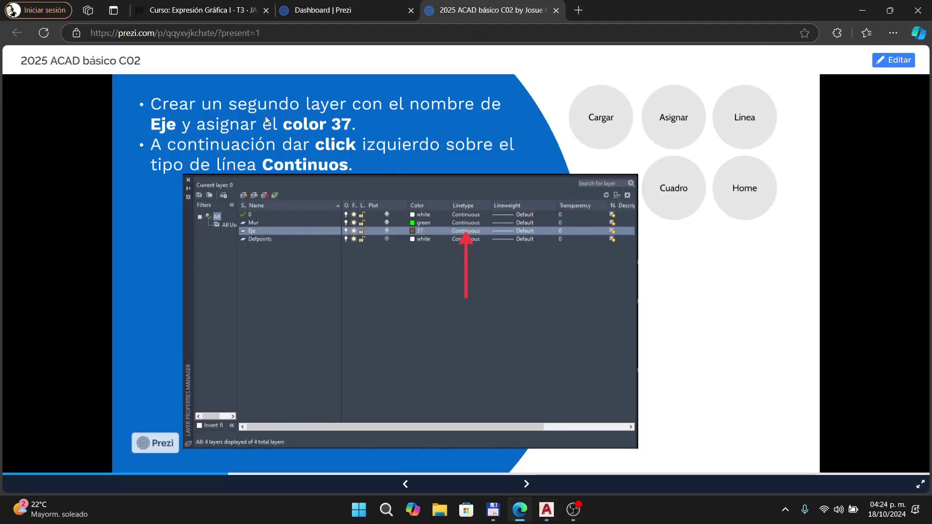
Switch to AutoCAD and create a second layer named Eje
key("alt+Tab")
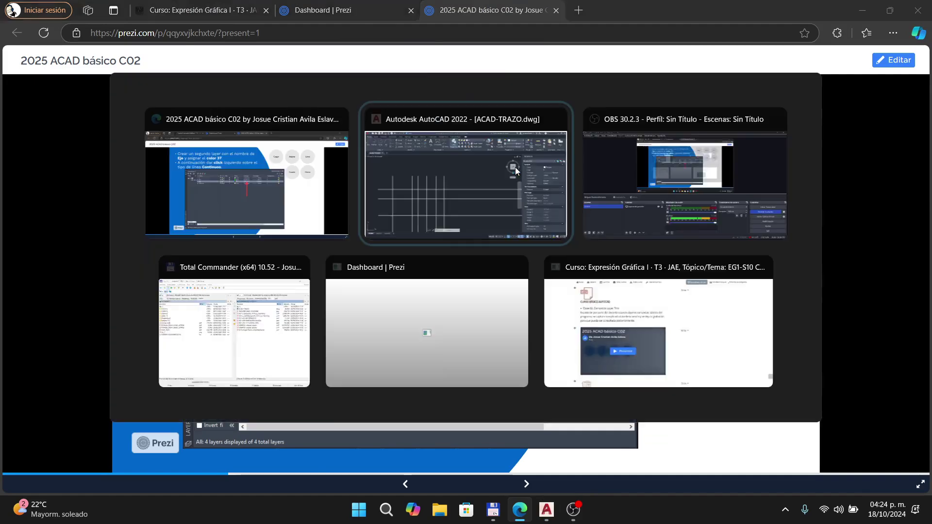
left_click(209, 129)
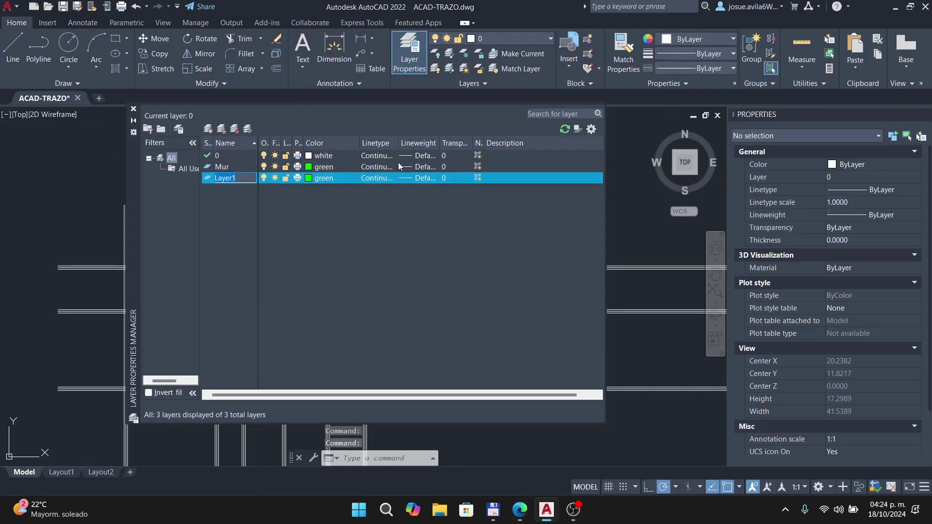
type("Eje")
key("Return")
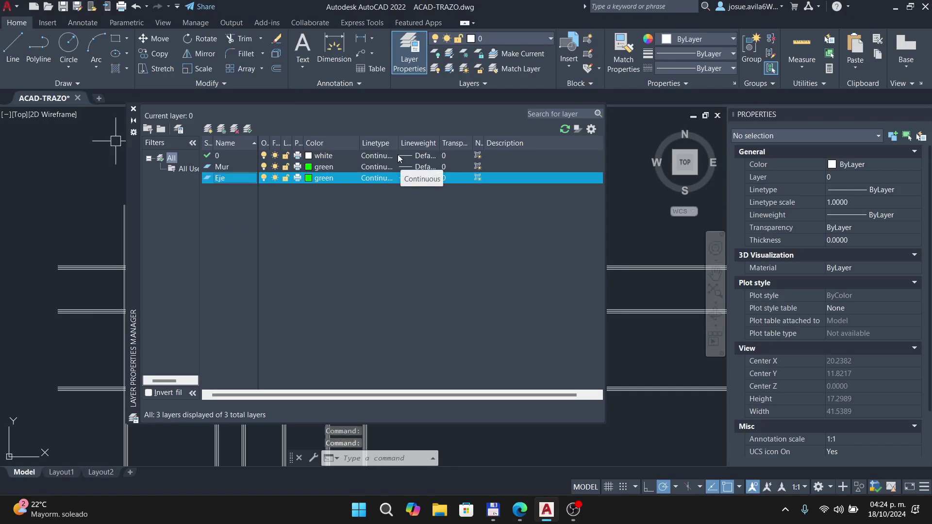
Set the Eje layer's color to index 37, checking the value against the presentation's slide
left_click(324, 179)
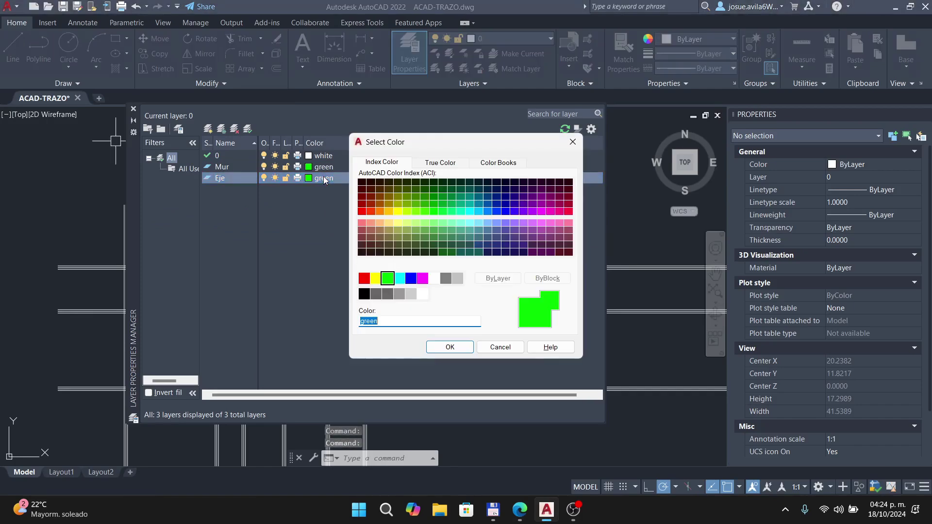
left_click(380, 244)
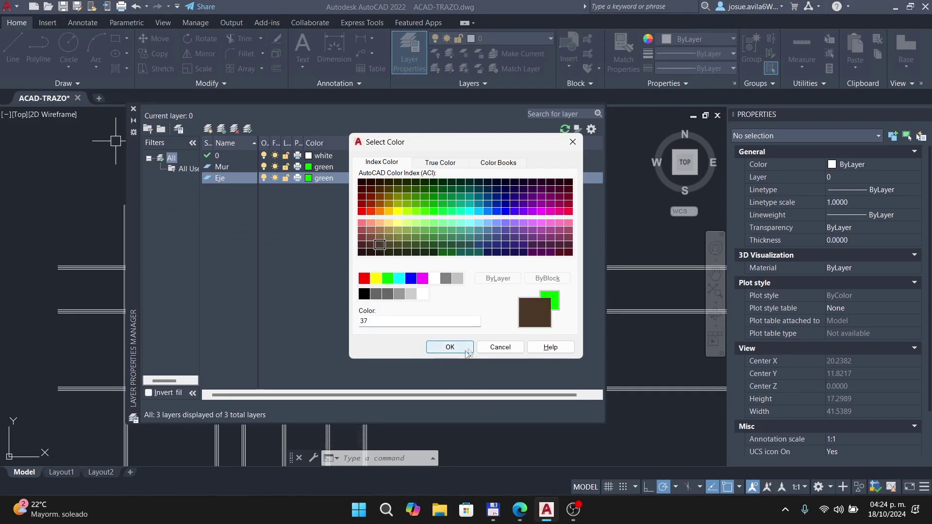
key("alt+Tab")
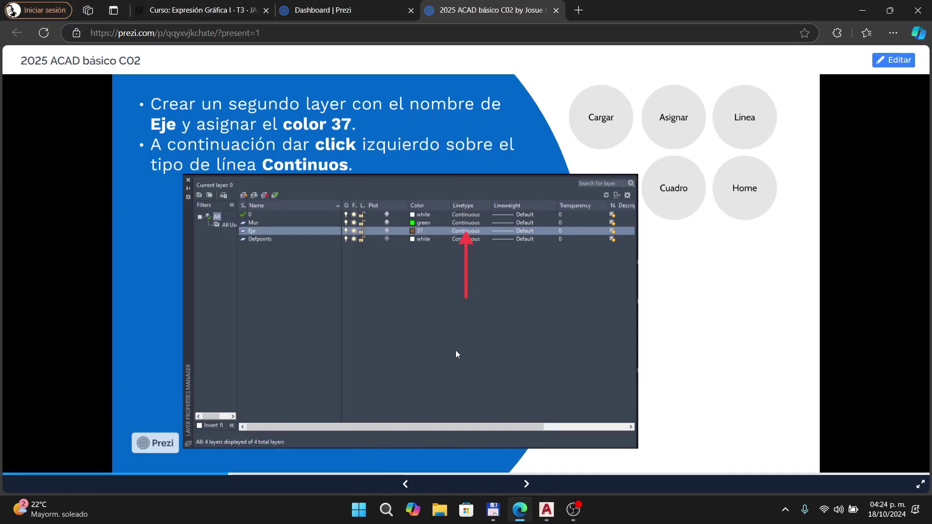
key("alt+Tab")
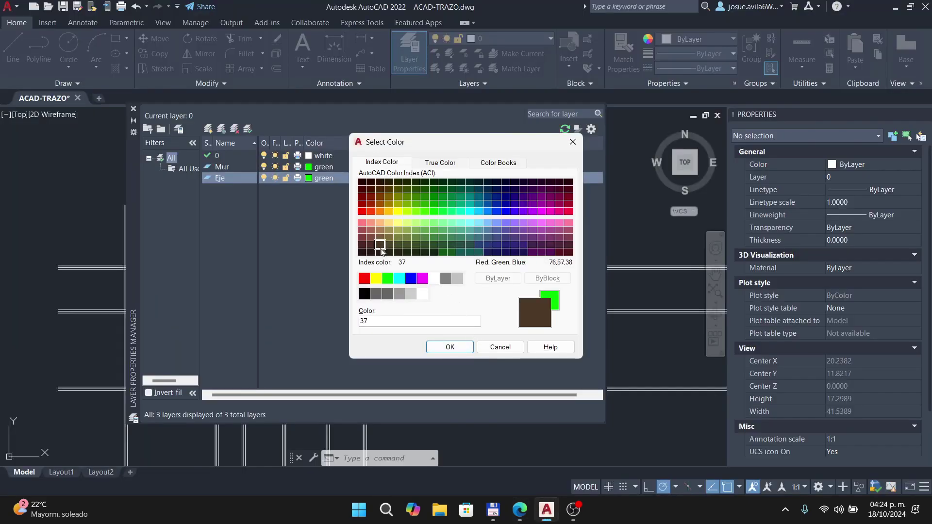
left_click(453, 347)
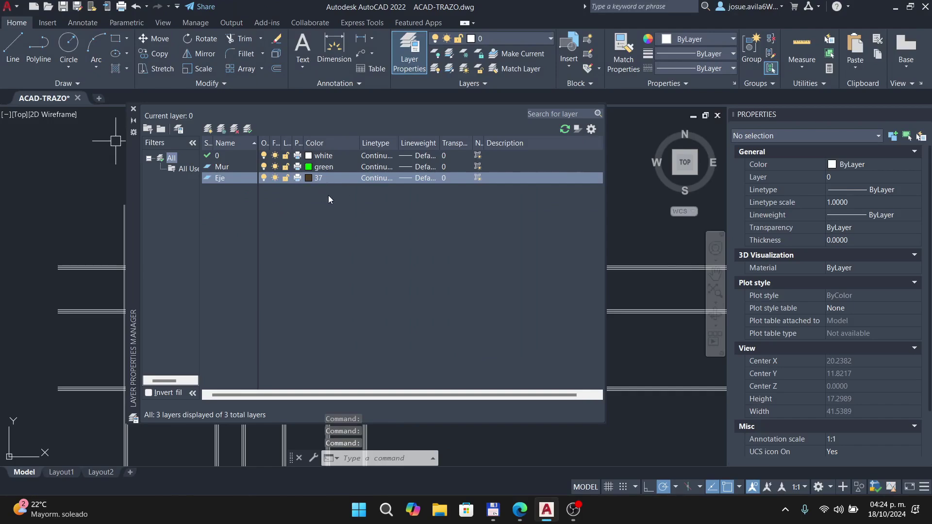
Compare the Eje layer's color with the presentation again, and change it to index color 35 in AutoCAD
key("alt+Tab")
key("alt+Tab")
left_click(339, 179)
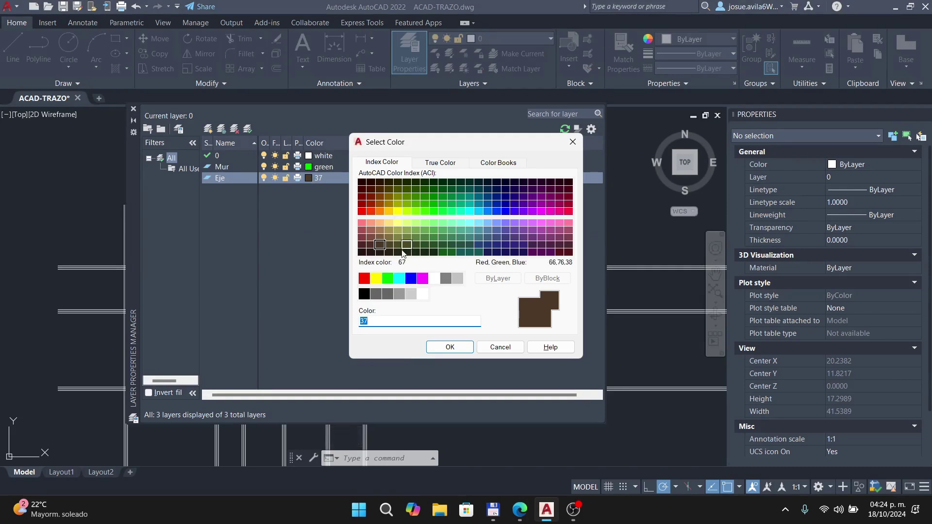
left_click(380, 238)
left_click(440, 347)
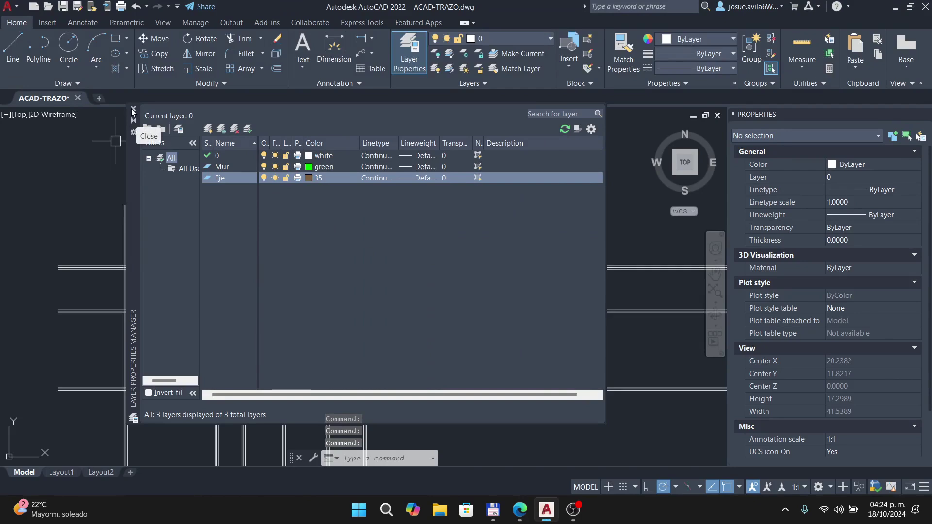
Check the presentation's slide on the Eje layer's linetype, and open the linetype selection for Eje in AutoCAD
key("alt+Tab")
left_click(477, 191)
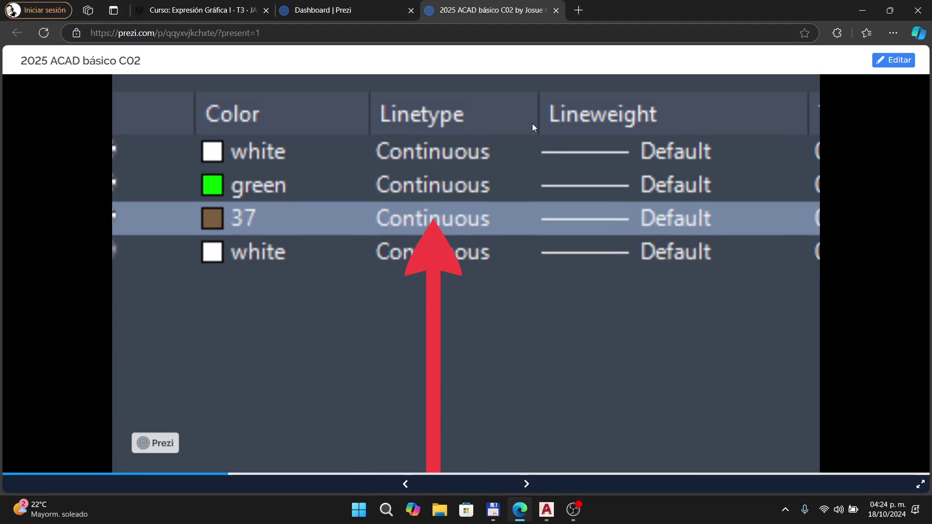
key("Right")
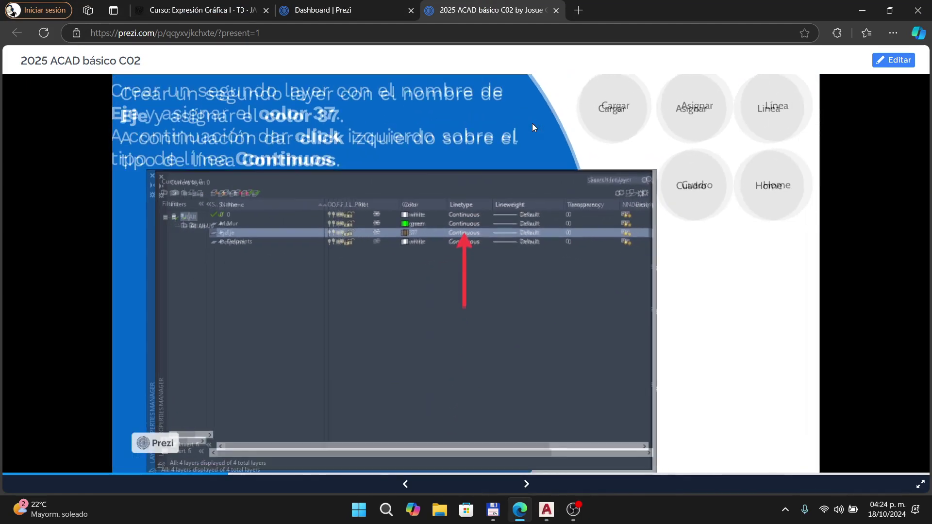
key("Right")
key("alt+Tab")
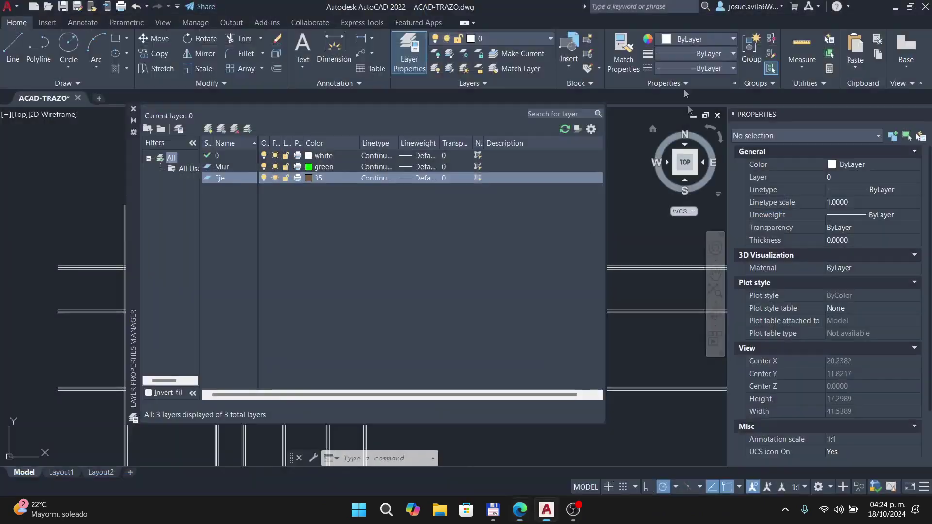
left_click(377, 178)
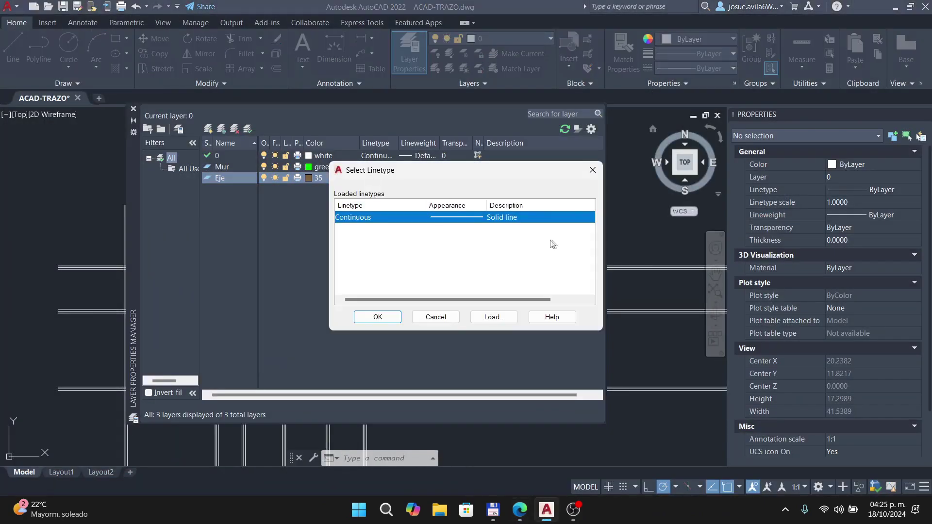
Switch to the presentation and examine the slides on loading linetypes and choosing DASHDOT
key("alt+Tab")
key("Right")
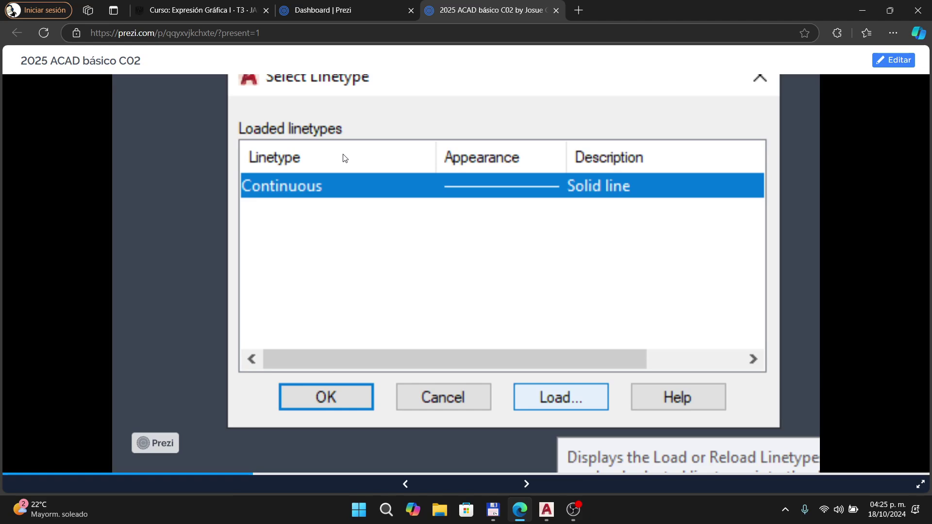
key("Right")
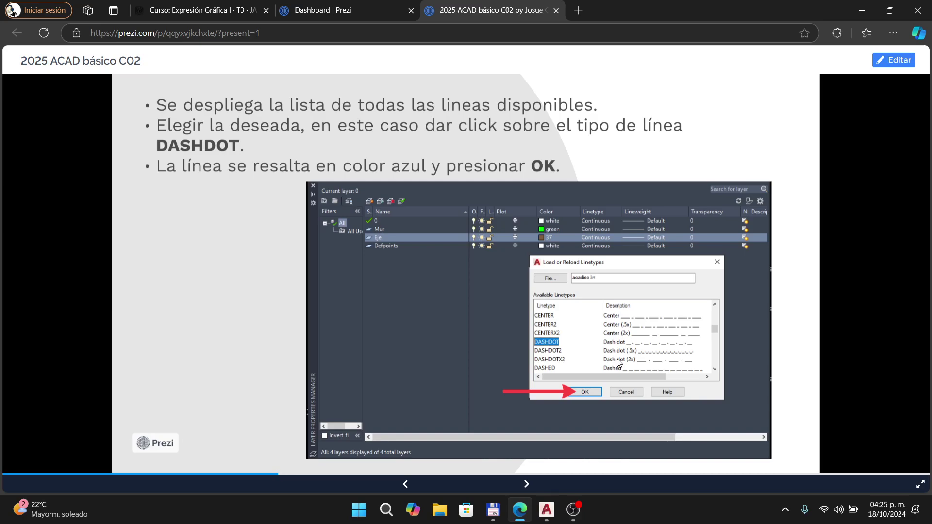
key("Right")
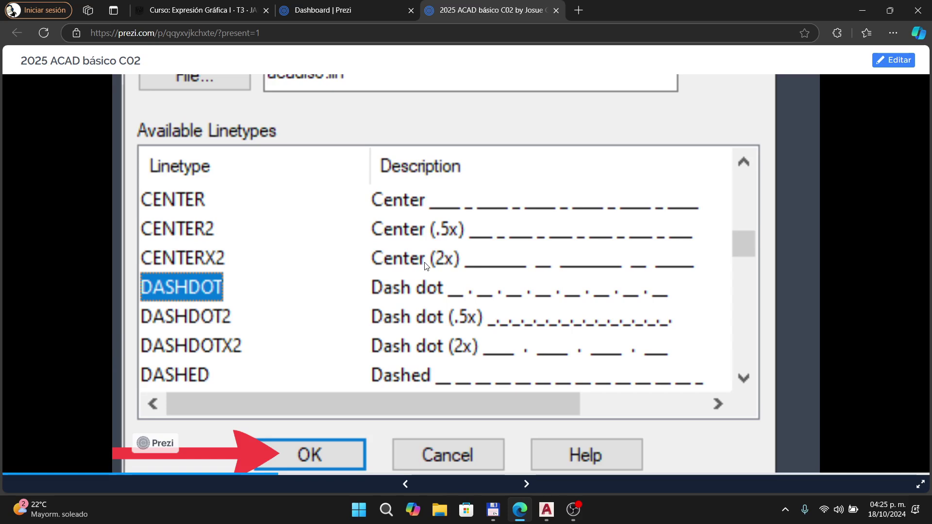
Switch to AutoCAD and load the DASHDOT linetype from acad.lin into the drawing
key("alt+Tab")
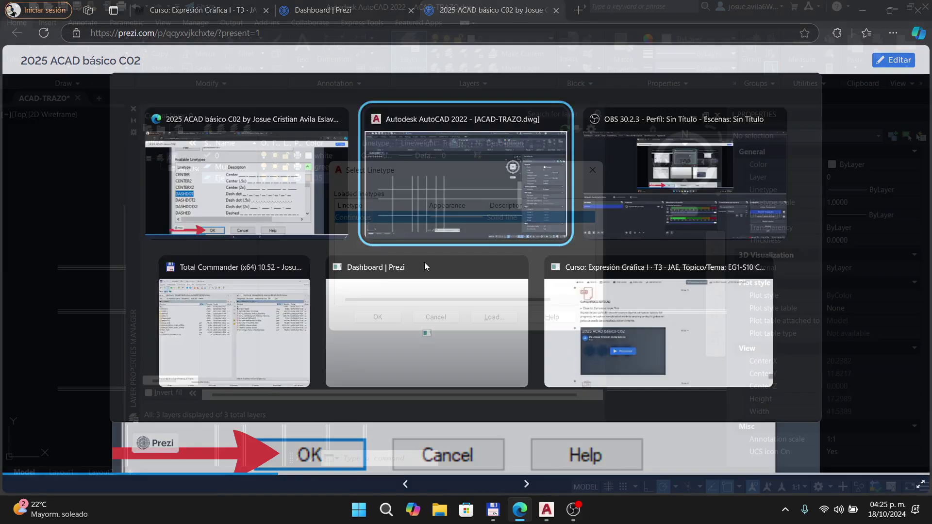
left_click(505, 319)
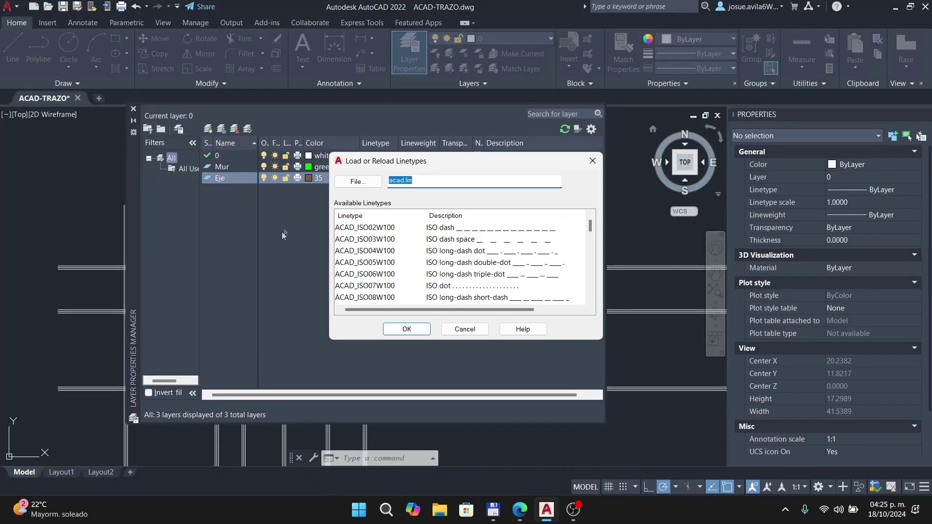
scroll(368, 262, "down", 5)
scroll(368, 263, "down", 2)
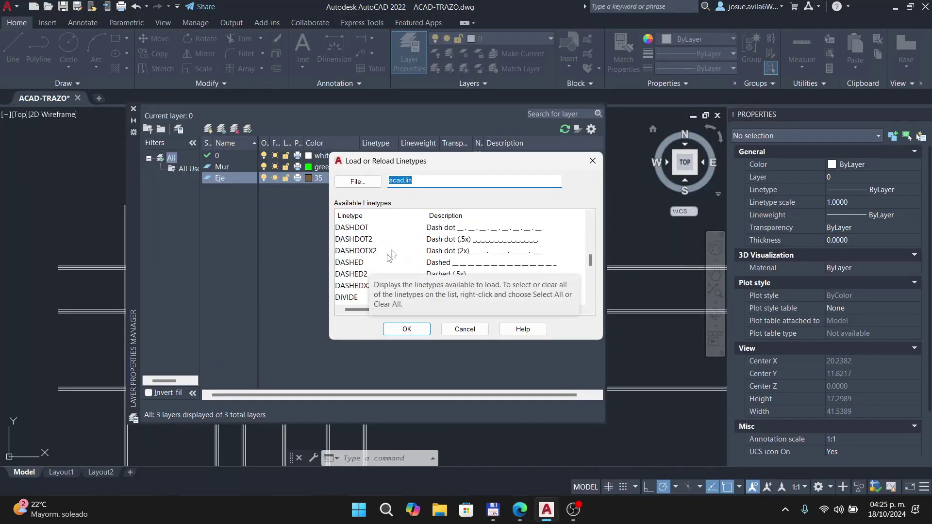
left_click(362, 228)
left_click(407, 329)
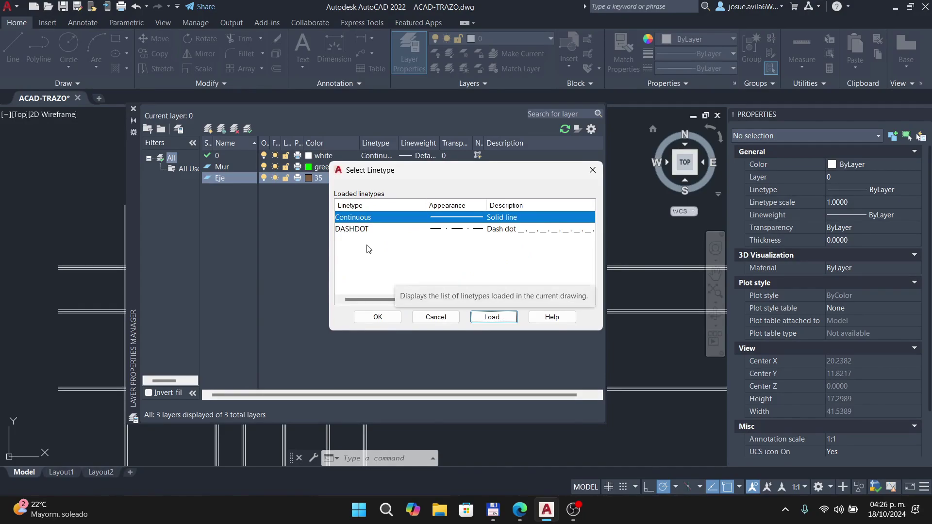
Check the presentation's slide on assigning a loaded linetype, and assign DASHDOT to the Eje layer in AutoCAD
key("alt+Tab")
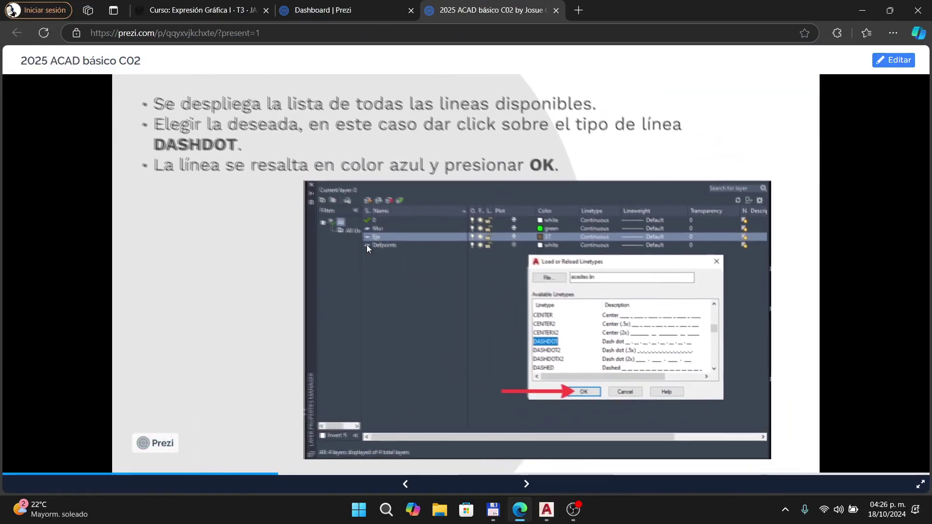
key("Right")
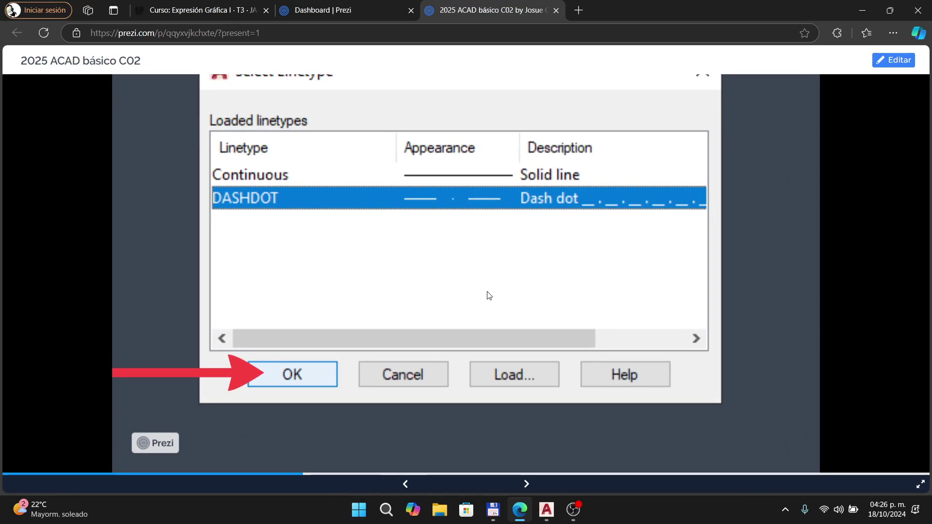
key("super")
key("super")
key("alt+Tab")
left_click(355, 229)
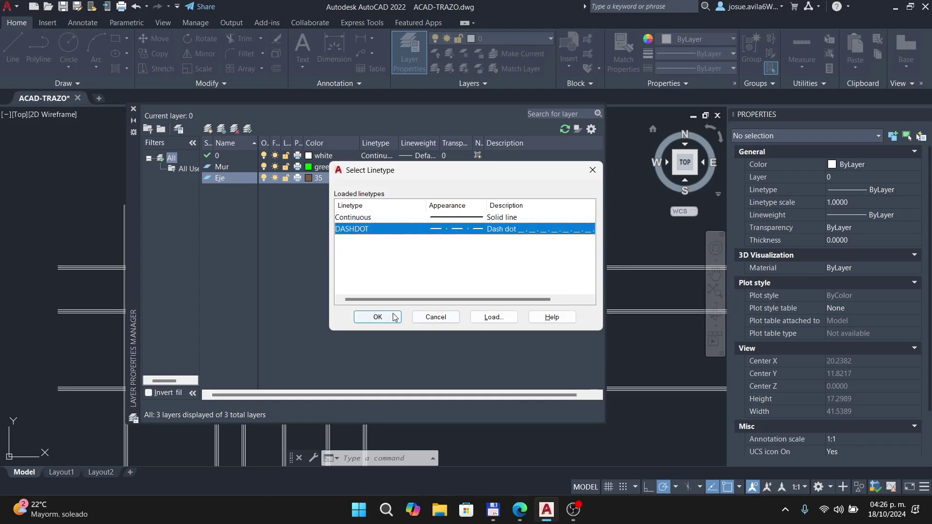
left_click(378, 317)
Review the presentation's slides on the finished Eje layer and closing the layer dialog, and close the Layer Properties Manager in AutoCAD
key("alt+Tab")
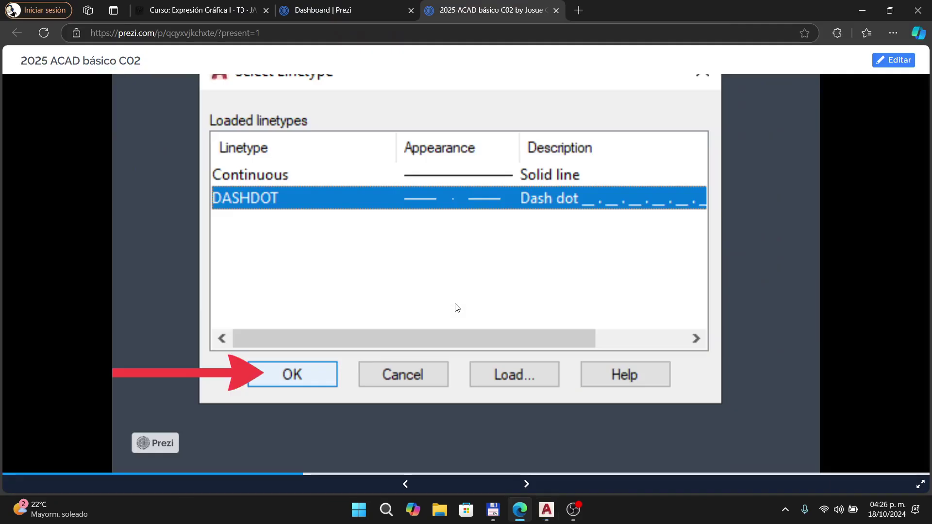
key("Right")
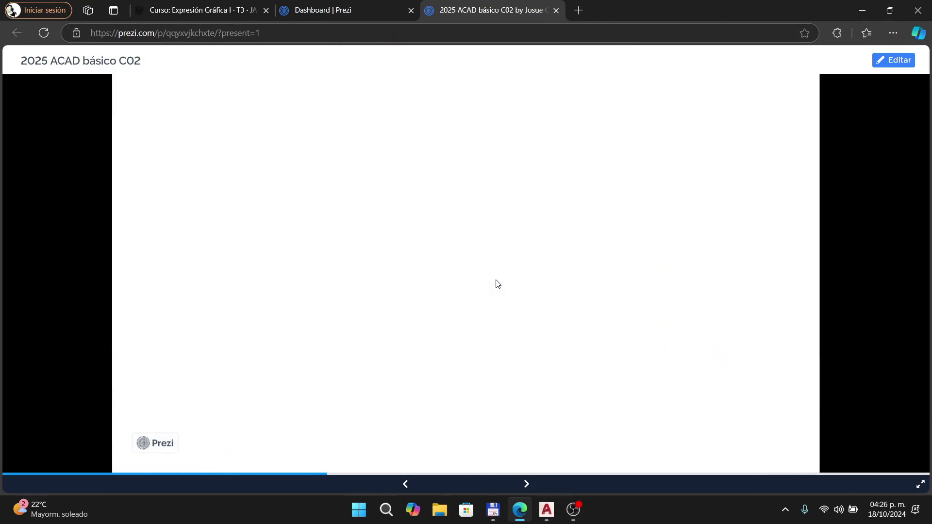
scroll(575, 263, "up", 5)
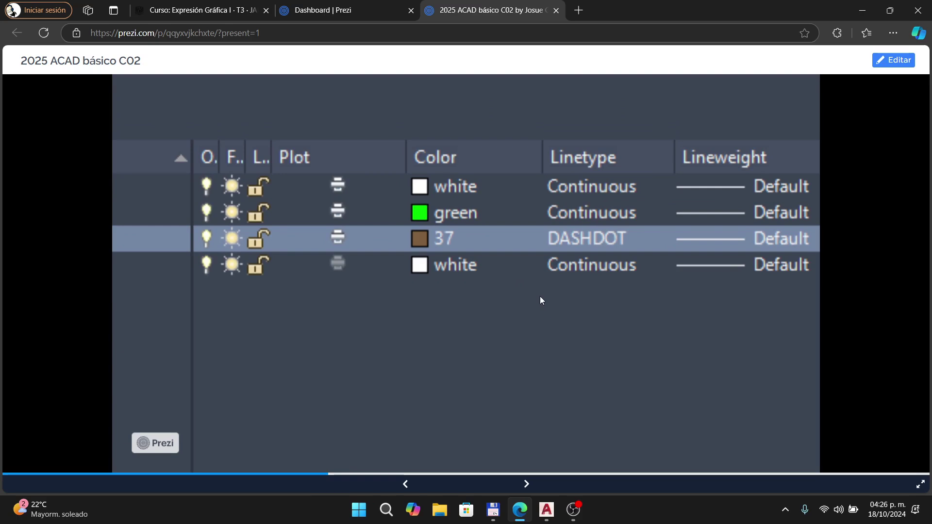
scroll(540, 297, "down", 5)
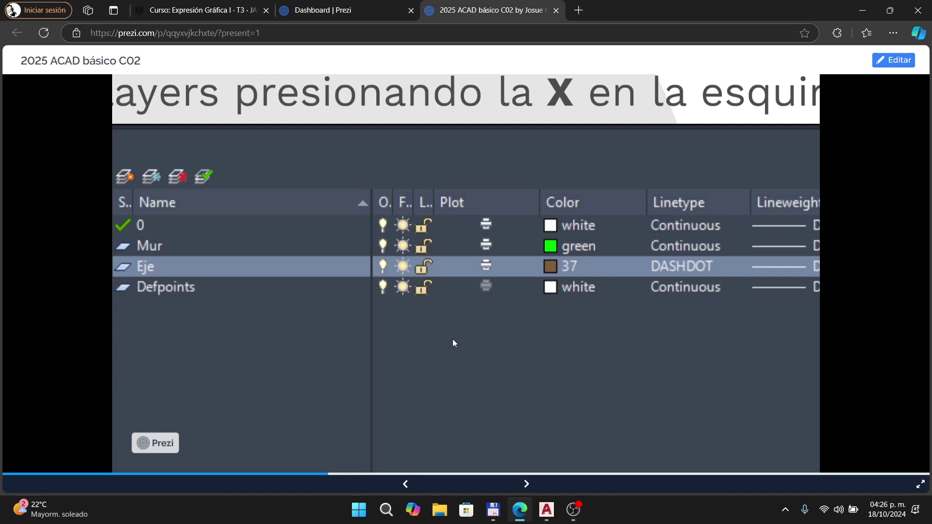
key("Right")
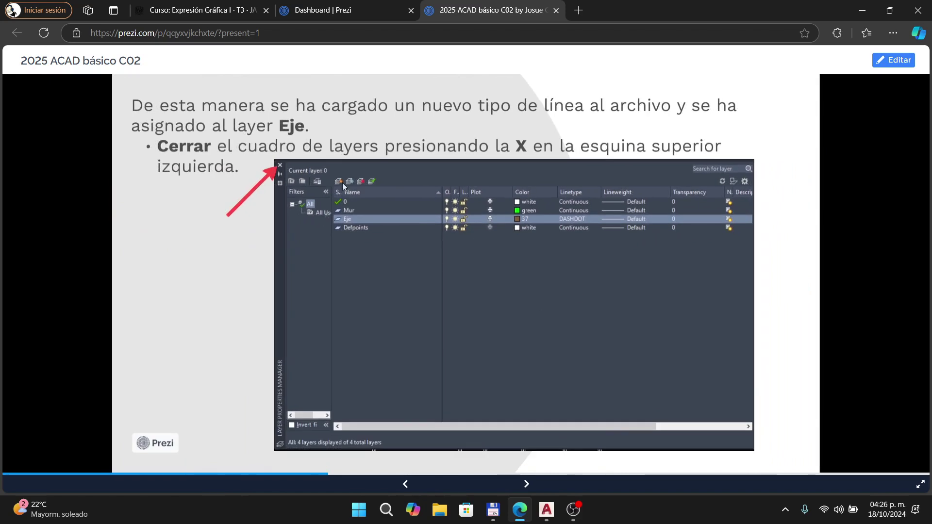
scroll(343, 182, "up", 5)
scroll(243, 181, "up", 2)
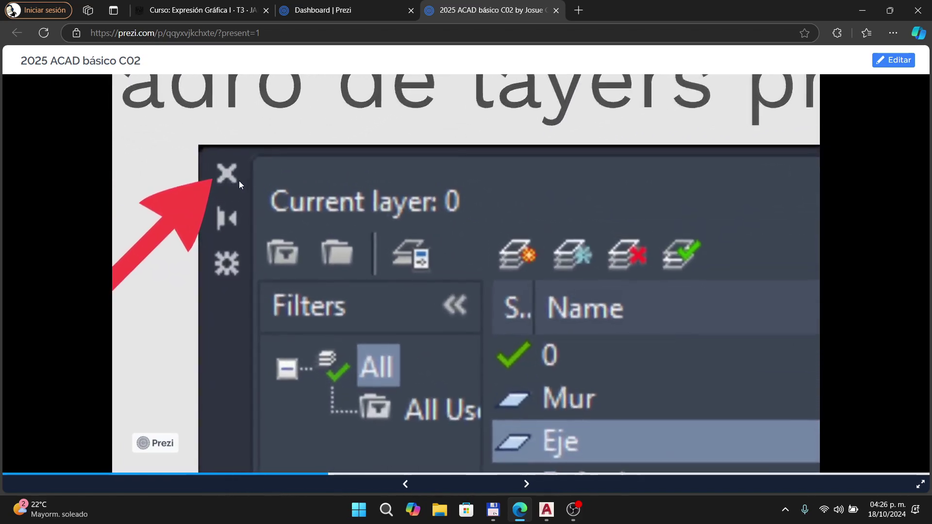
key("Right")
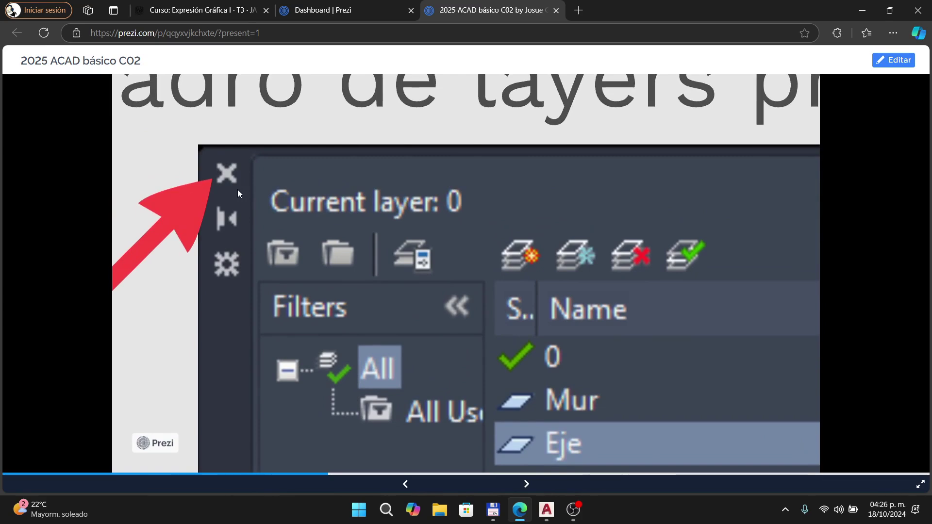
key("Right")
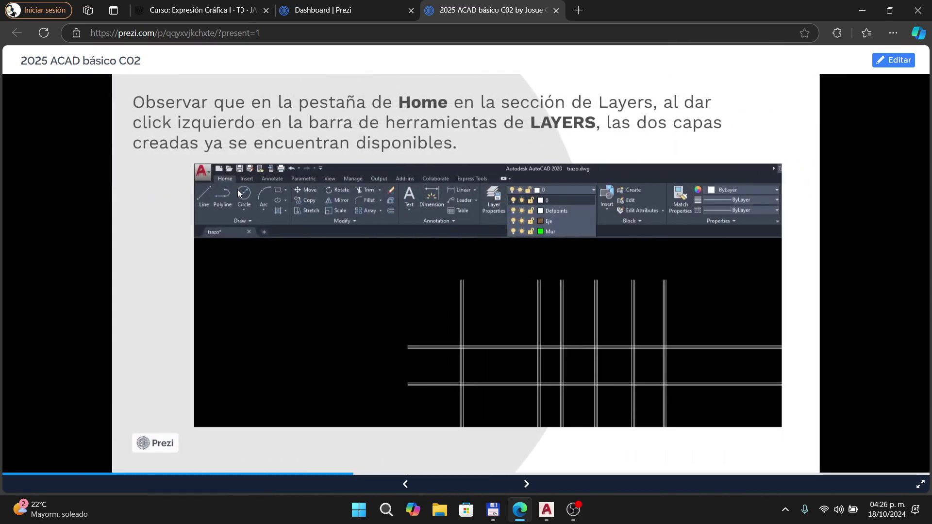
key("alt+Tab")
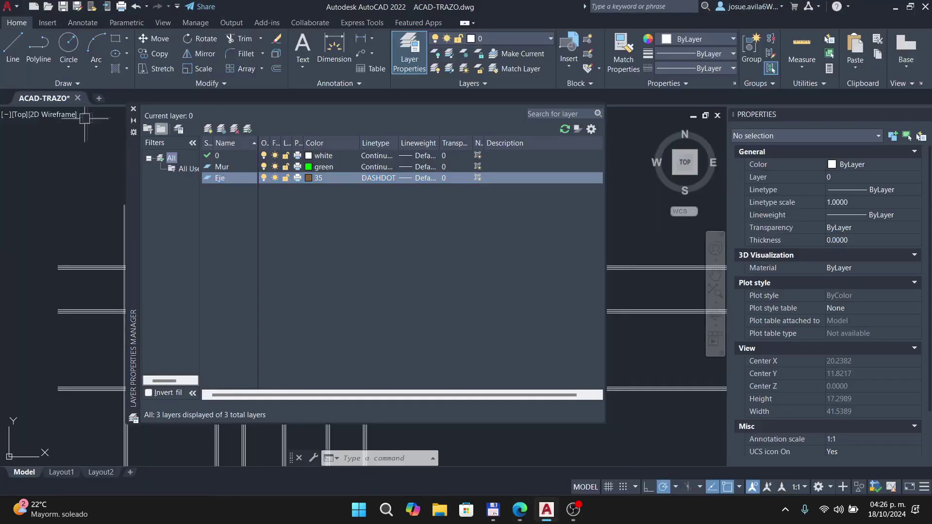
left_click(134, 109)
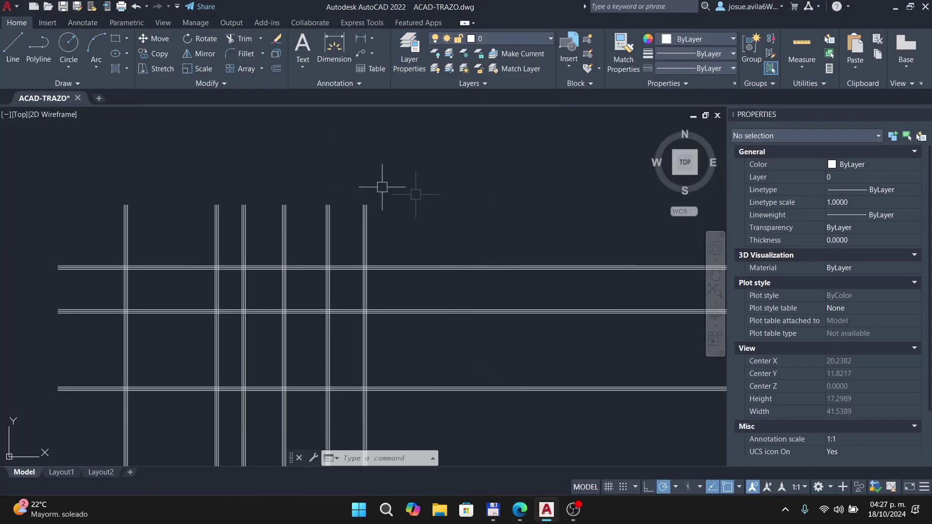
Switch to the presentation, examine the slide on the new layers in the Home layer list, and return to AutoCAD
key("alt+Tab")
key("Right")
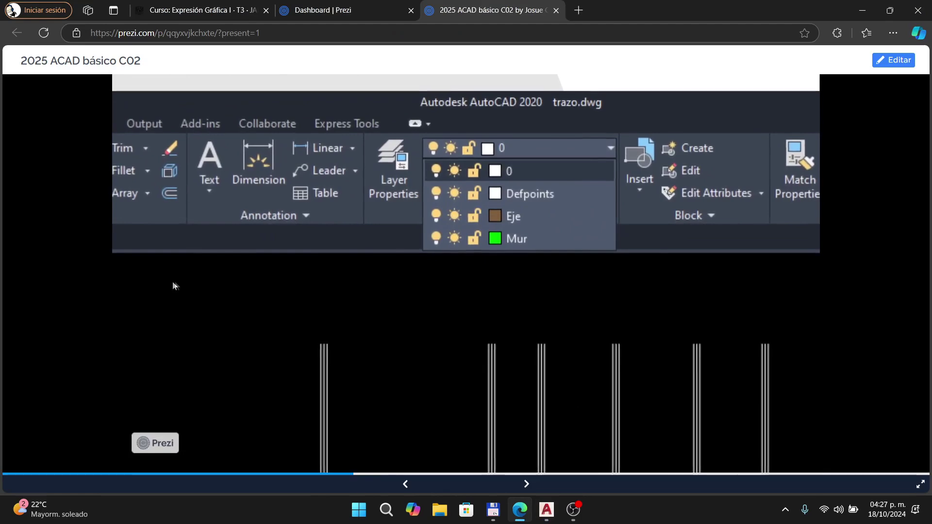
key("Right")
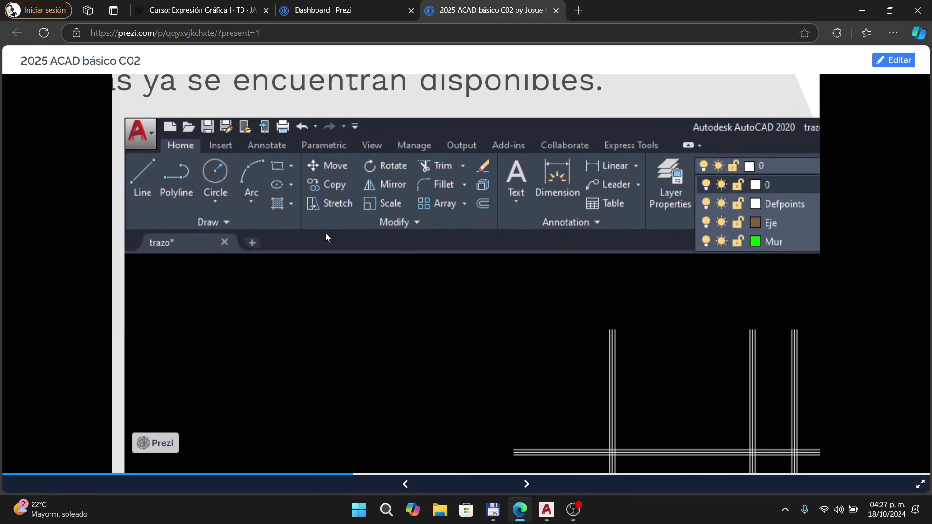
key("Right")
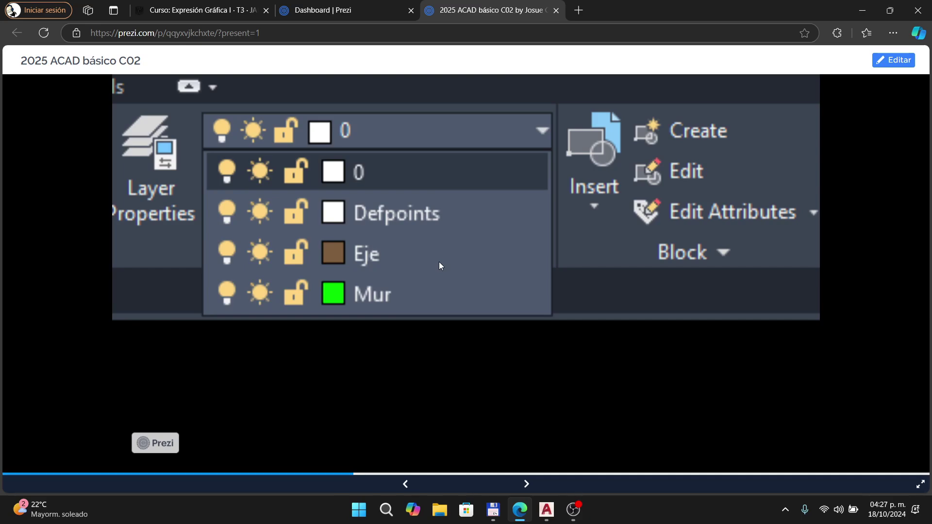
key("alt+Tab")
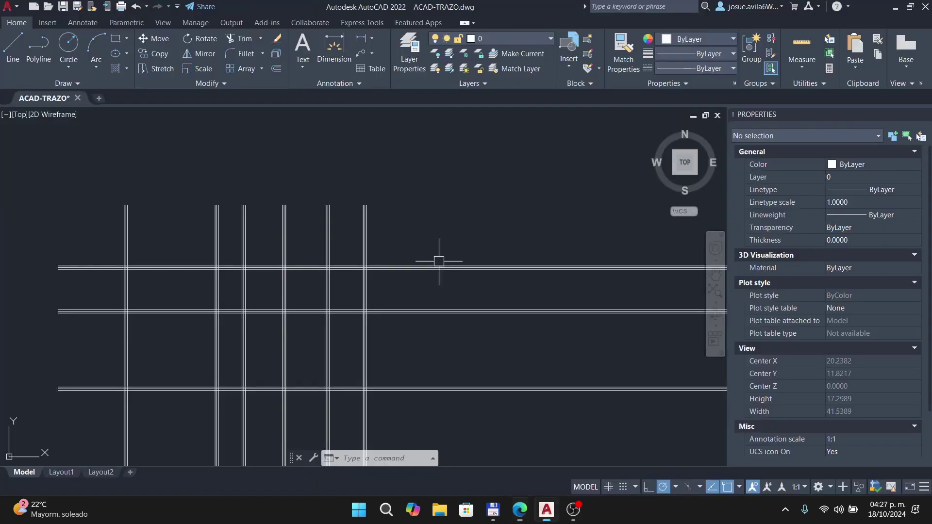
Check the layer list in AutoCAD, and review the presentation's slides on selecting the grid's middle lines and assigning them to Eje
left_click(534, 43)
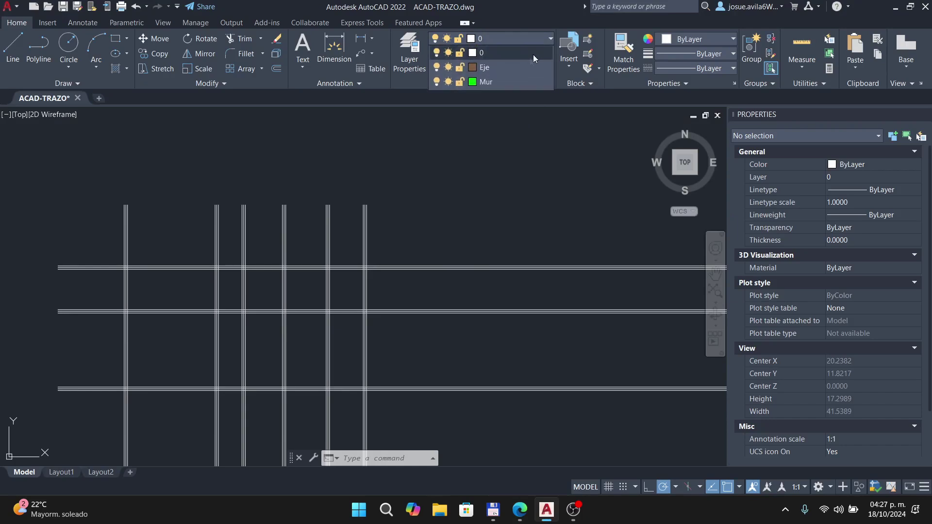
left_click(505, 86)
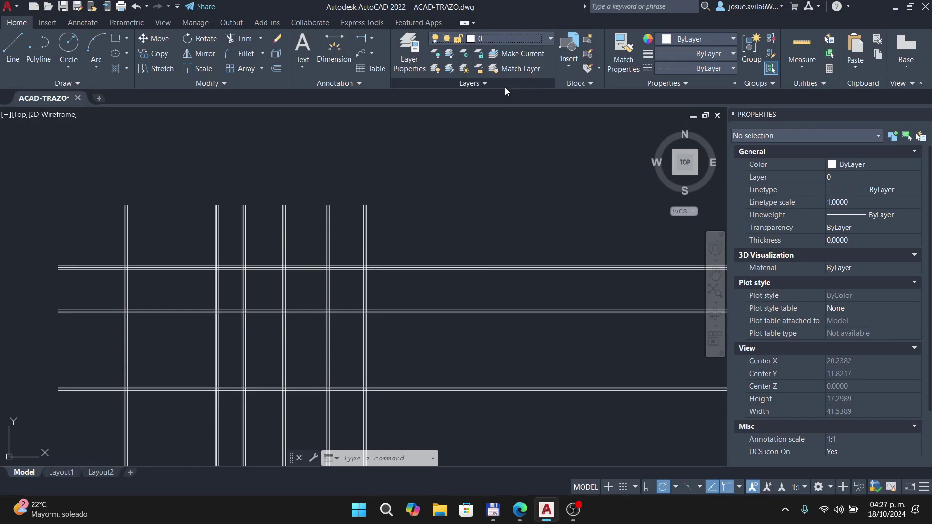
key("alt+Tab")
key("Right")
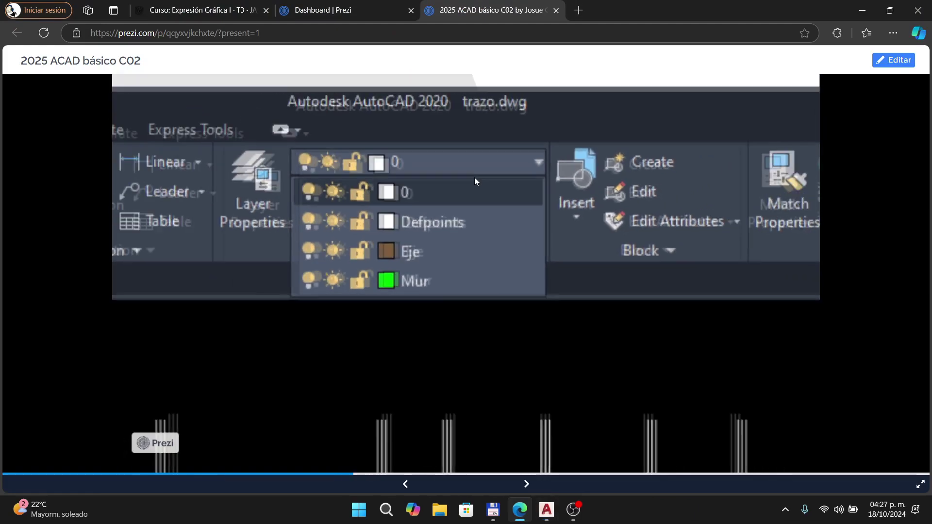
key("Right")
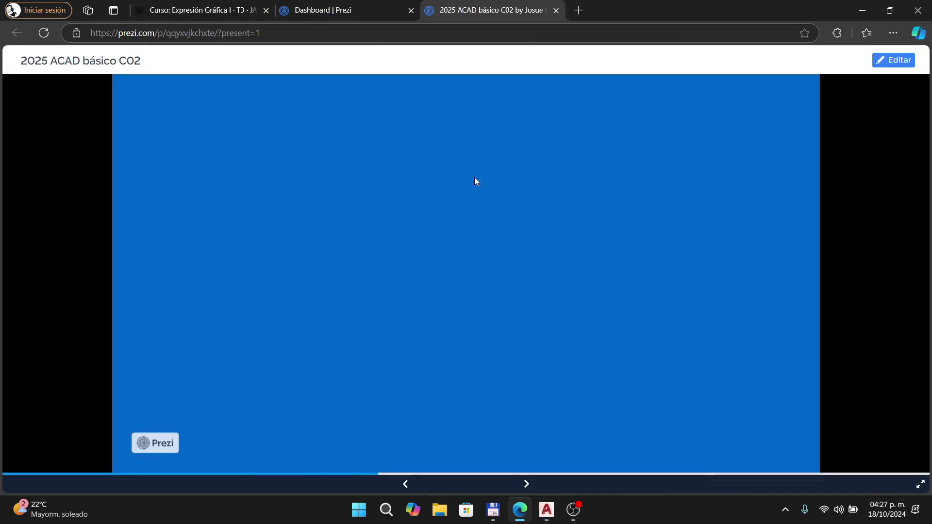
key("Right")
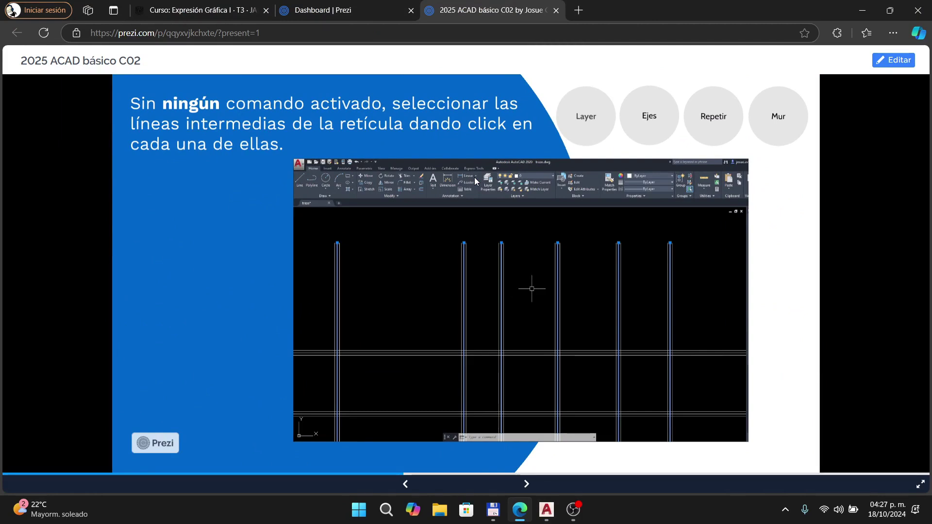
key("Right")
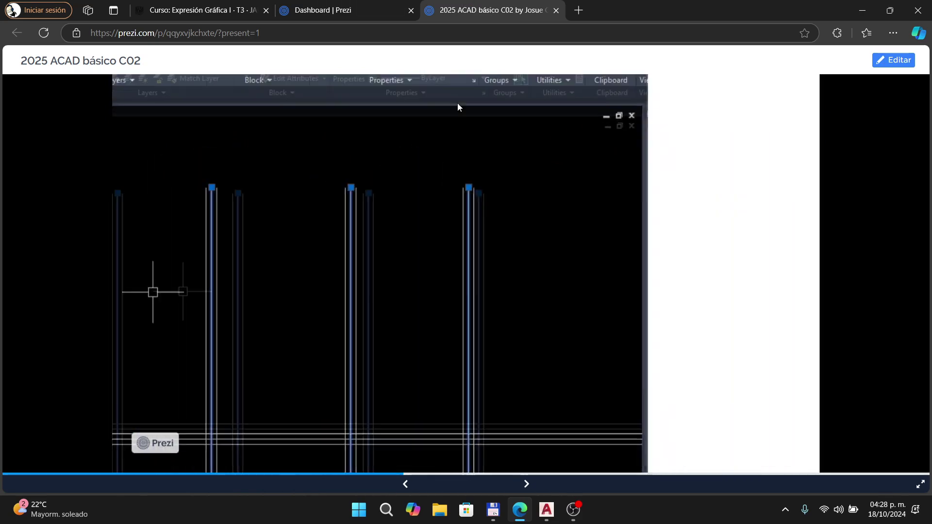
left_click(457, 107)
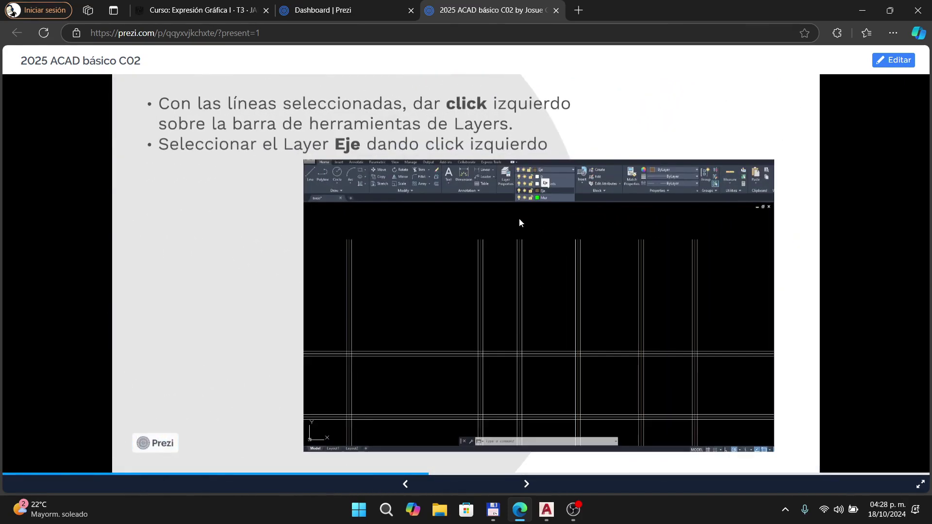
Switch to AutoCAD and select the middle line of each of the six vertical line groups in the grid
key("alt+Tab")
scroll(104, 221, "up", 4)
left_click(44, 209)
scroll(278, 219, "down", 6)
scroll(367, 216, "down", 4)
scroll(410, 222, "up", 4)
scroll(412, 226, "up", 5)
left_click(293, 189)
scroll(343, 167, "down", 1)
scroll(392, 173, "down", 3)
scroll(303, 166, "up", 5)
left_click(355, 159)
scroll(219, 181, "down", 3)
scroll(312, 177, "up", 2)
left_click(312, 167)
scroll(252, 193, "down", 2)
scroll(311, 185, "up", 2)
left_click(306, 183)
scroll(395, 191, "down", 4)
scroll(416, 209, "up", 1)
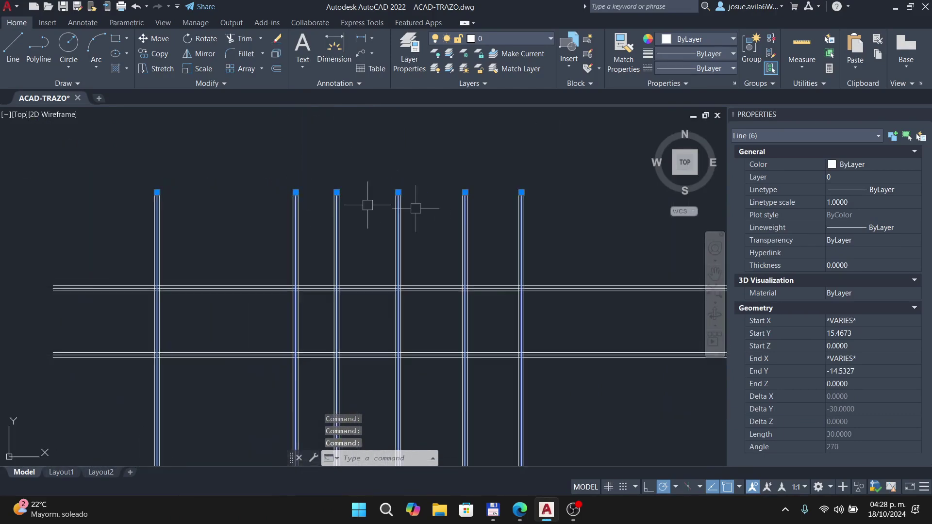
scroll(375, 193, "down", 1)
Check the presentation's slide on the Eje layer choice, and move the selected vertical middle lines to the Eje layer in AutoCAD
key("alt+Tab")
left_click(553, 209)
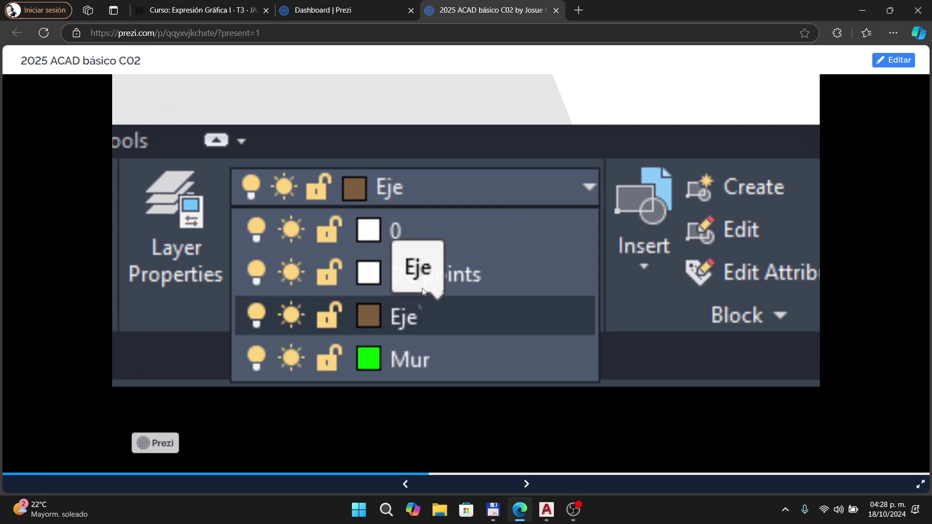
key("alt+Tab")
left_click(503, 37)
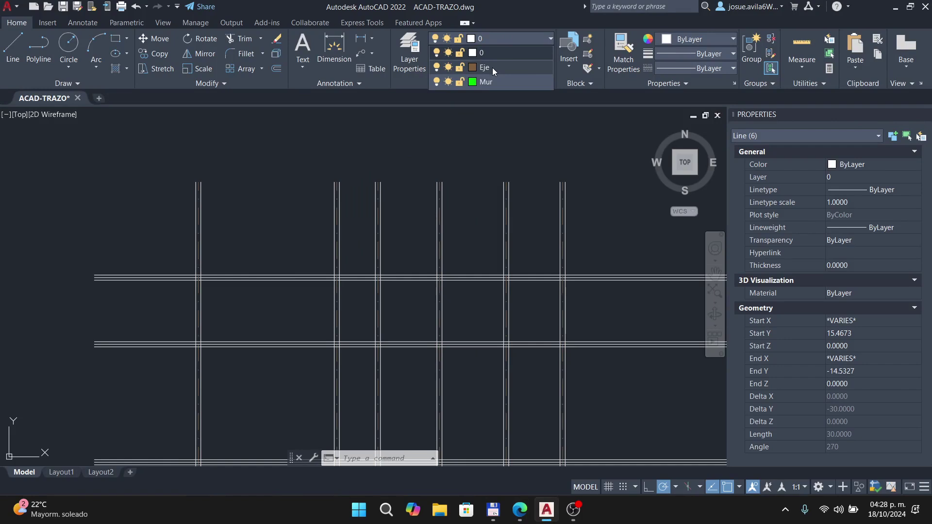
left_click(492, 68)
scroll(426, 221, "up", 6)
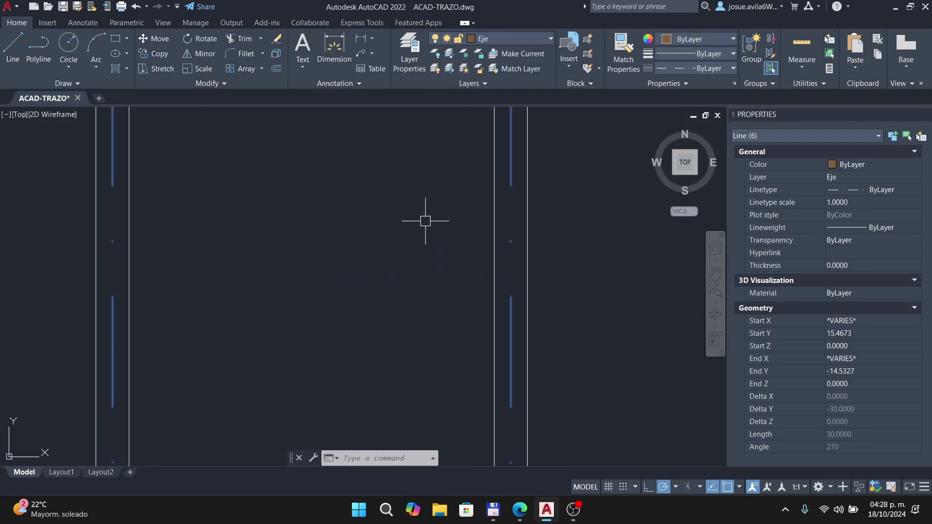
scroll(440, 278, "down", 2)
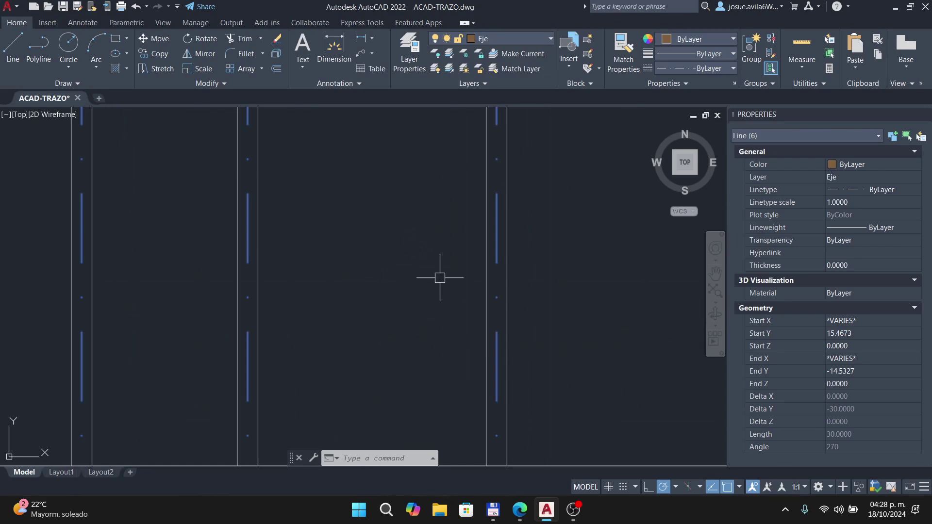
key("Escape")
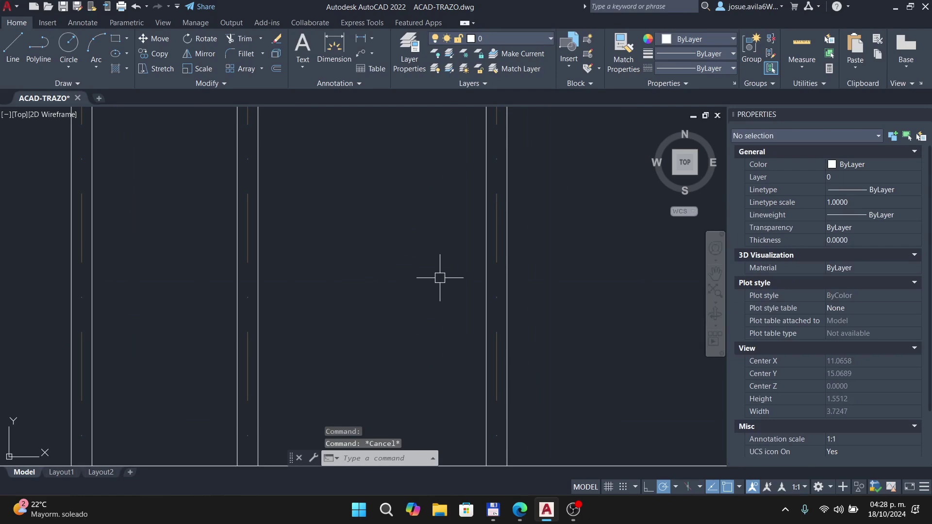
Switch to the presentation and review the slides on the changed Eje lines and repeating the operation on the horizontal middle lines
key("alt+Tab")
key("Right")
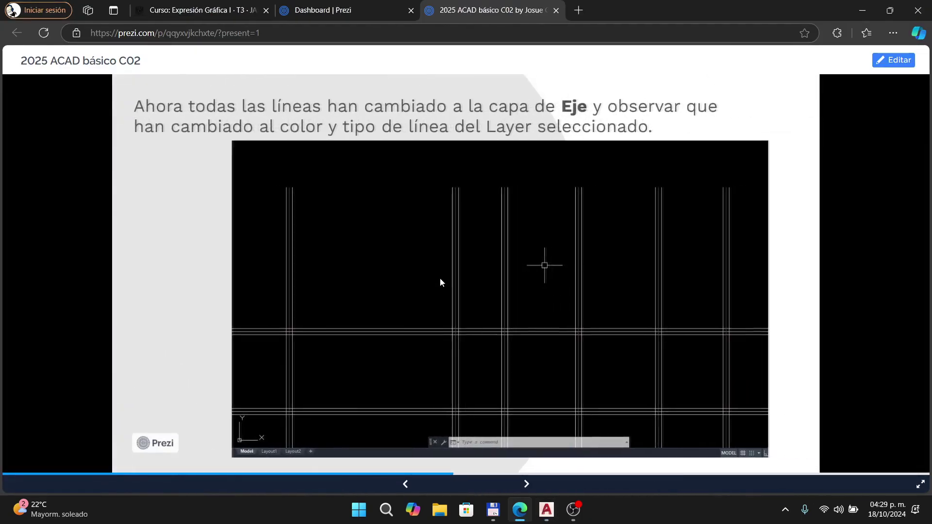
key("Right")
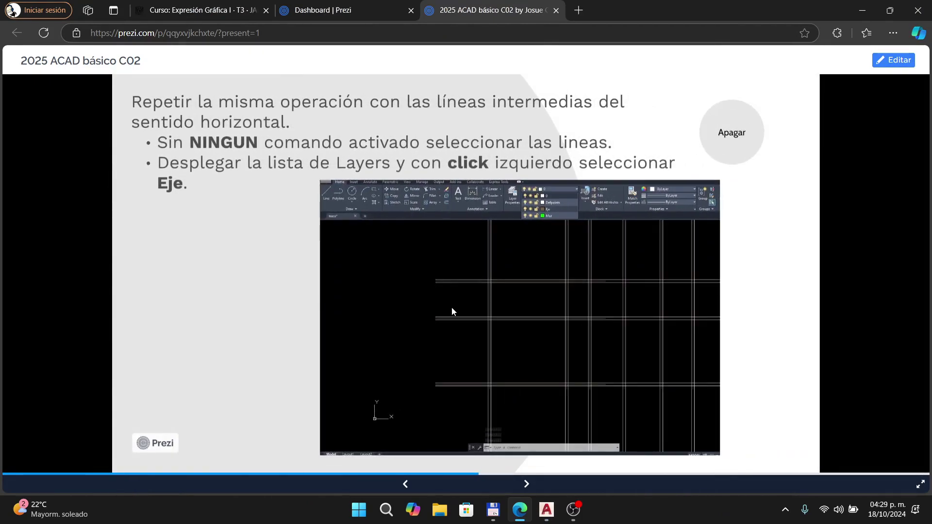
key("Right")
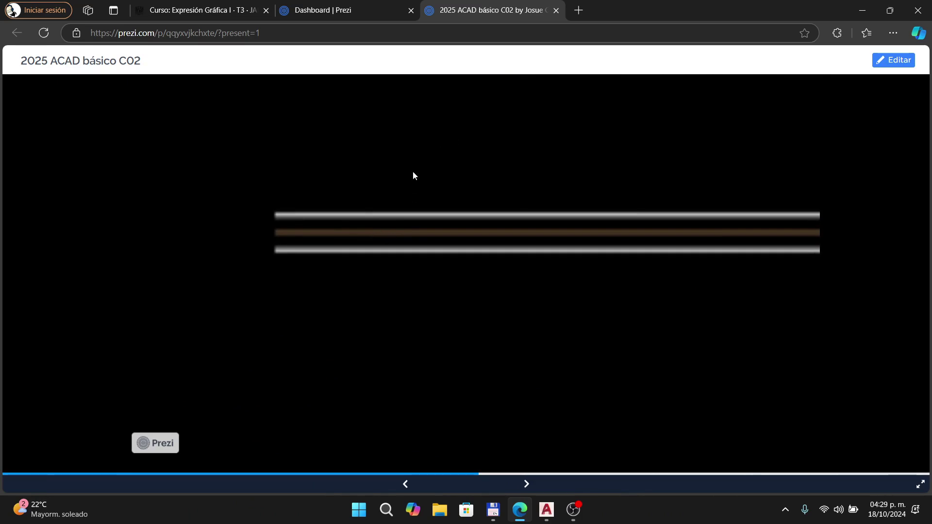
Switch to AutoCAD and move the middle line of each of the three horizontal line groups to the Eje layer
key("alt+Tab")
scroll(249, 299, "up", 5)
left_click(266, 245)
scroll(181, 329, "down", 3)
left_click(171, 266)
scroll(187, 265, "down", 3)
scroll(192, 317, "down", 2)
left_click(171, 286)
scroll(227, 273, "down", 3)
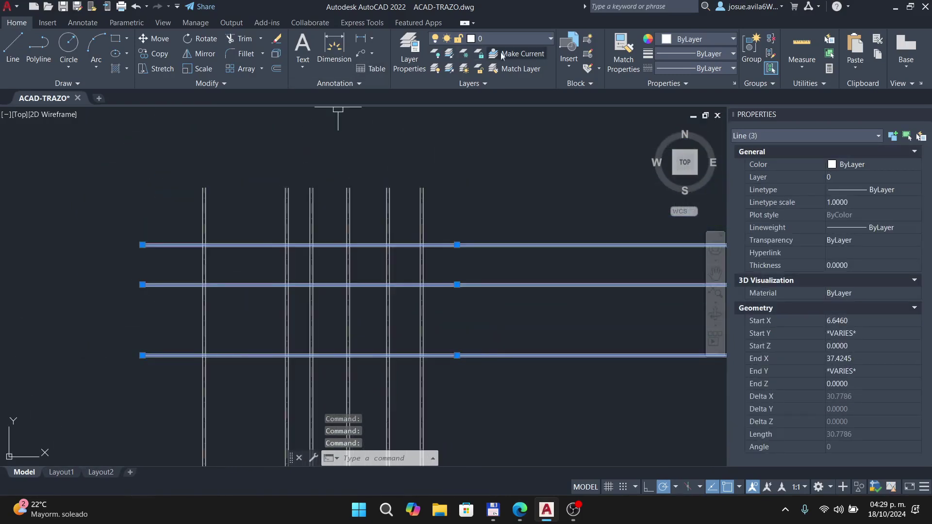
left_click(502, 37)
left_click(526, 65)
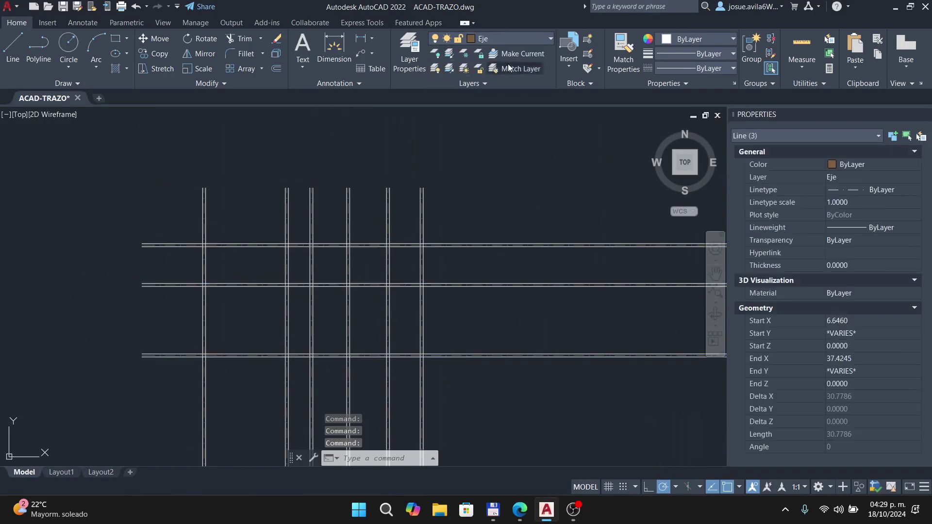
scroll(209, 258, "up", 6)
middle_click_drag(423, 306, 345, 246)
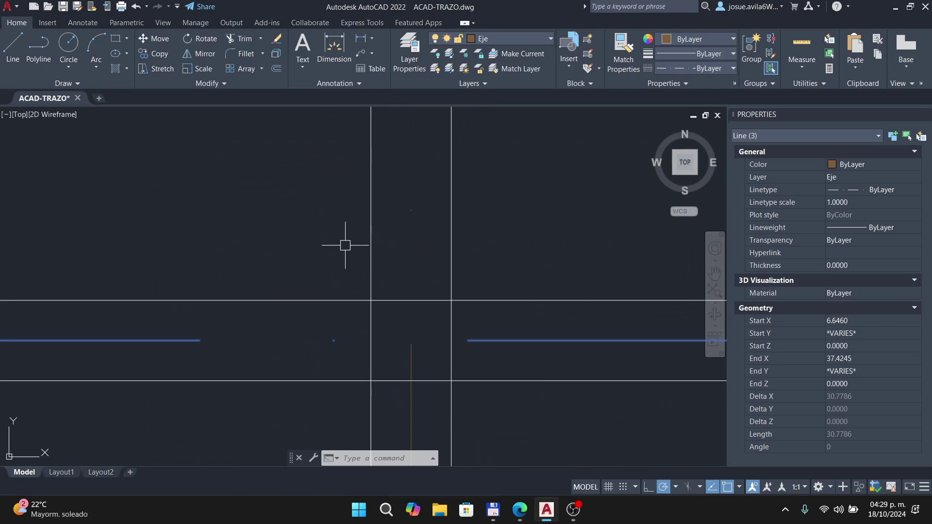
key("Escape")
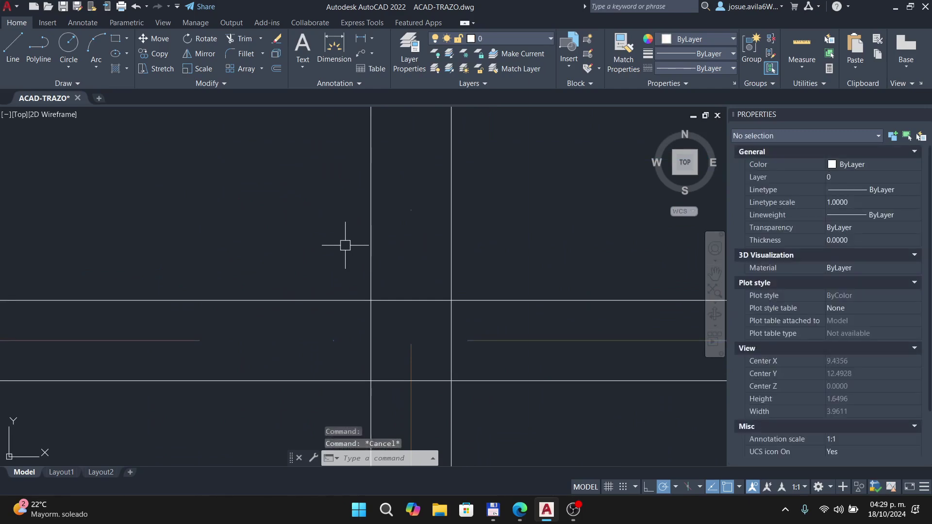
Switch to the presentation and examine the slide on turning off the Eje layer from the layer list
key("alt+Tab")
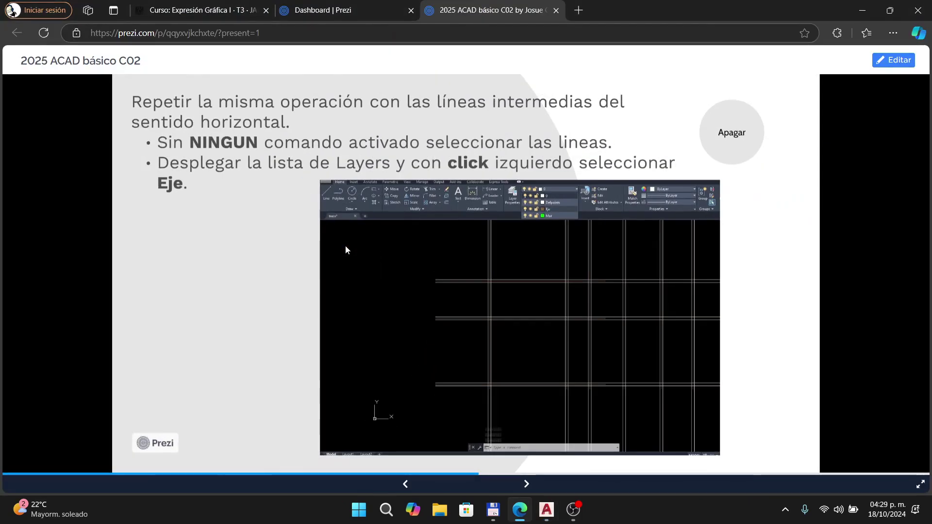
key("Right")
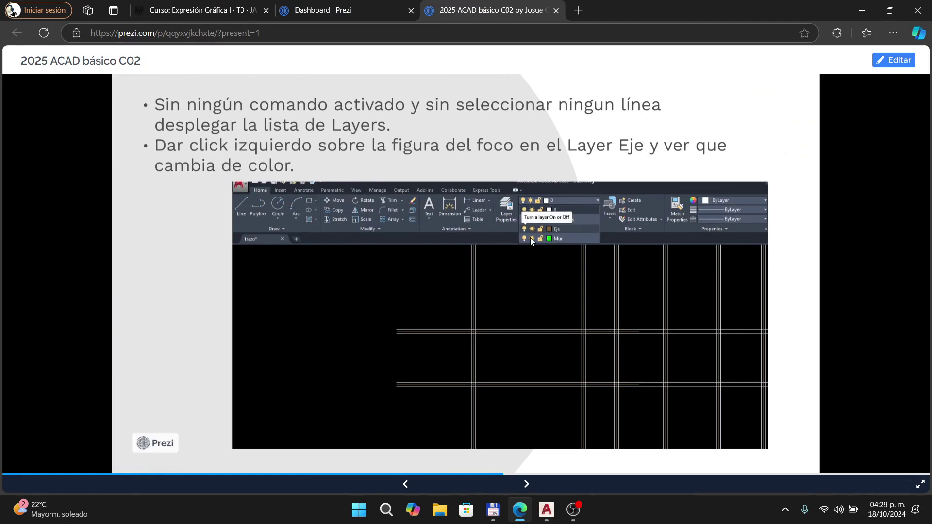
key("Right")
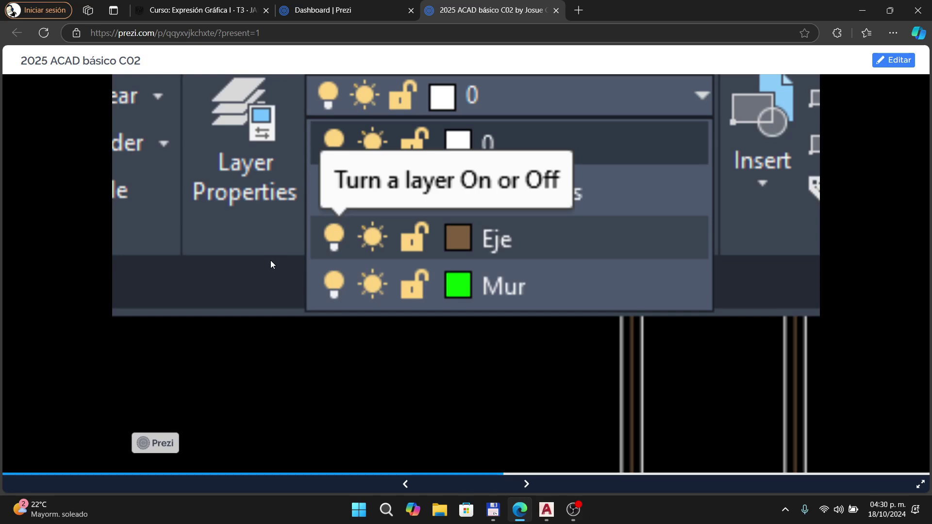
Switch to AutoCAD and turn off the Eje layer, leaving nothing selected
key("alt+Tab")
left_click(487, 43)
left_click(436, 68)
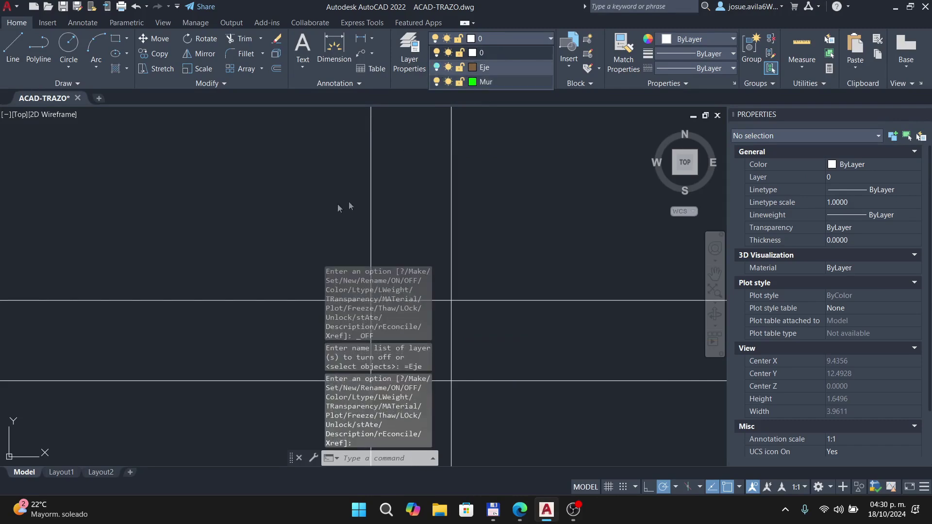
left_click(222, 207)
key("Escape")
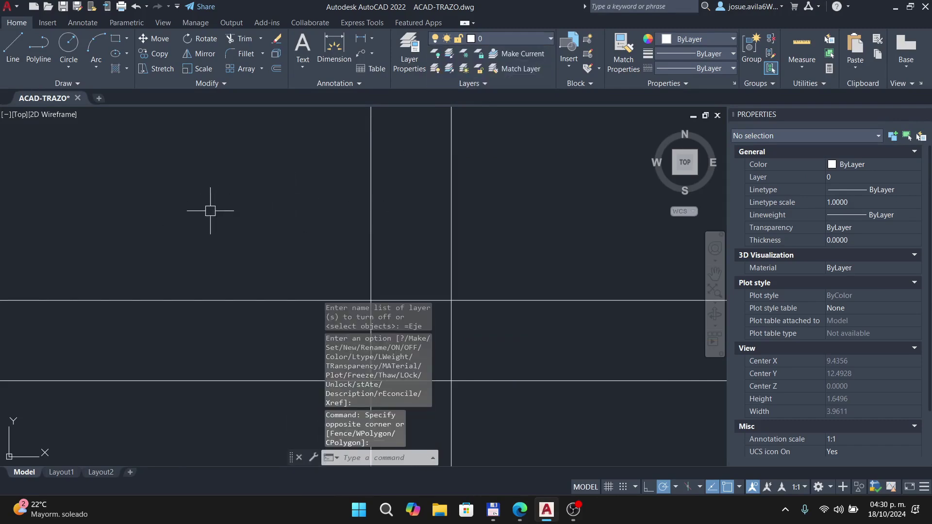
Switch to the presentation and read the slide on moving the remaining grid lines to the Mur layer
key("alt+Tab")
key("Right")
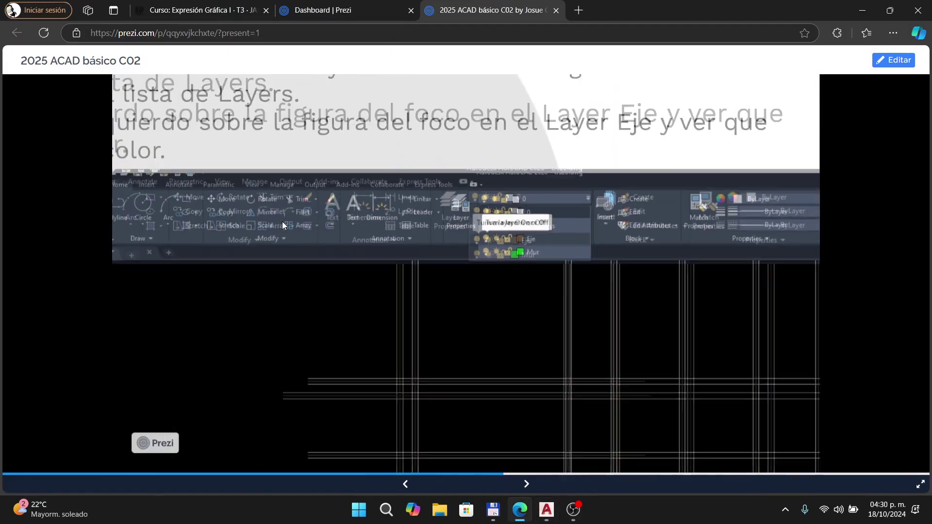
key("Right")
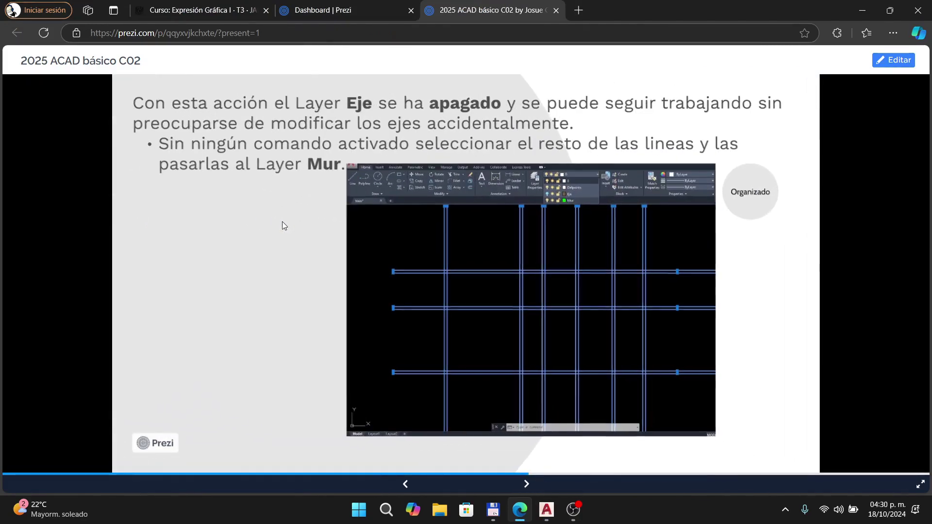
Switch to AutoCAD and test window selections between the paired wall lines, where the hidden Eje lines run
key("alt+Tab")
middle_click_drag(321, 307, 377, 241)
scroll(406, 190, "up", 3)
left_click(432, 155)
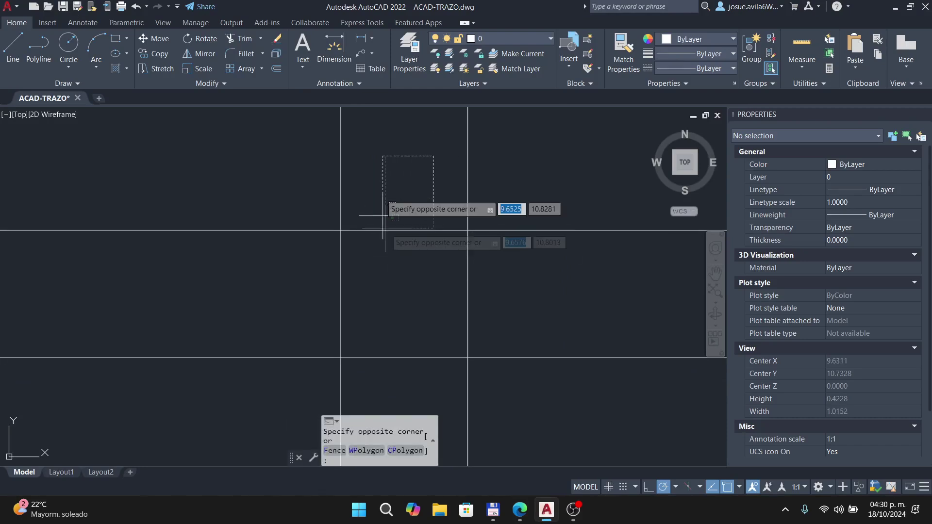
middle_click_drag(430, 159, 418, 219)
left_click(410, 192)
left_click(427, 141)
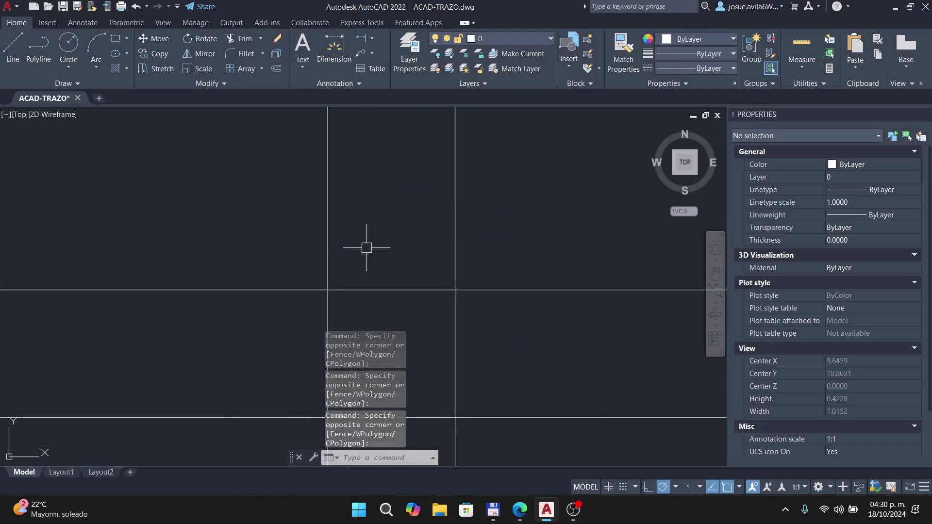
Recheck the presentation's Mur slide, and move all remaining grid lines in AutoCAD to the Mur layer, clearing the selection
key("alt+Tab")
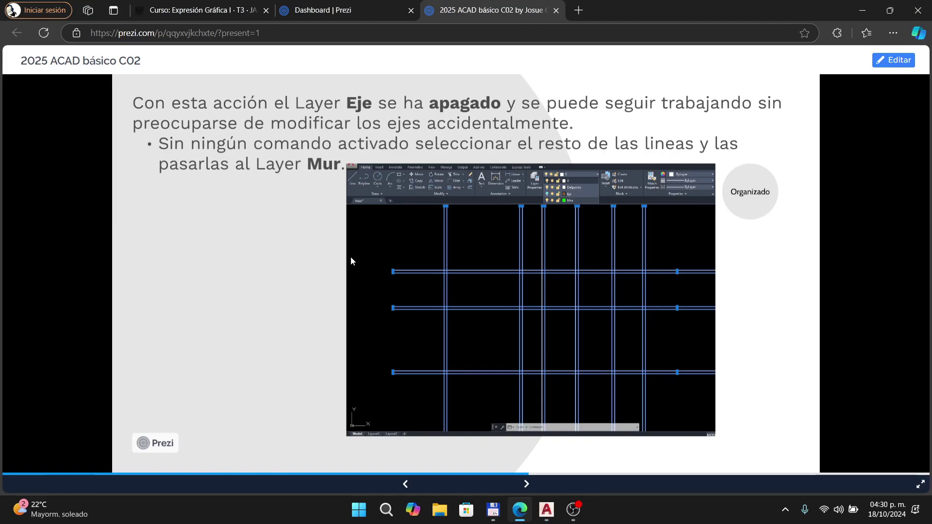
key("alt+Tab")
scroll(349, 219, "down", 3)
middle_click_drag(348, 209, 392, 243)
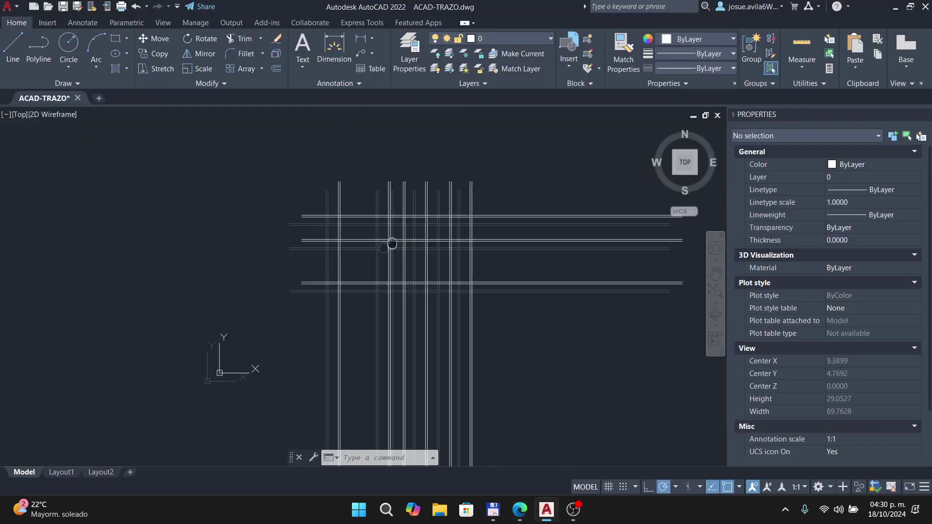
left_click(509, 177)
left_click(225, 379)
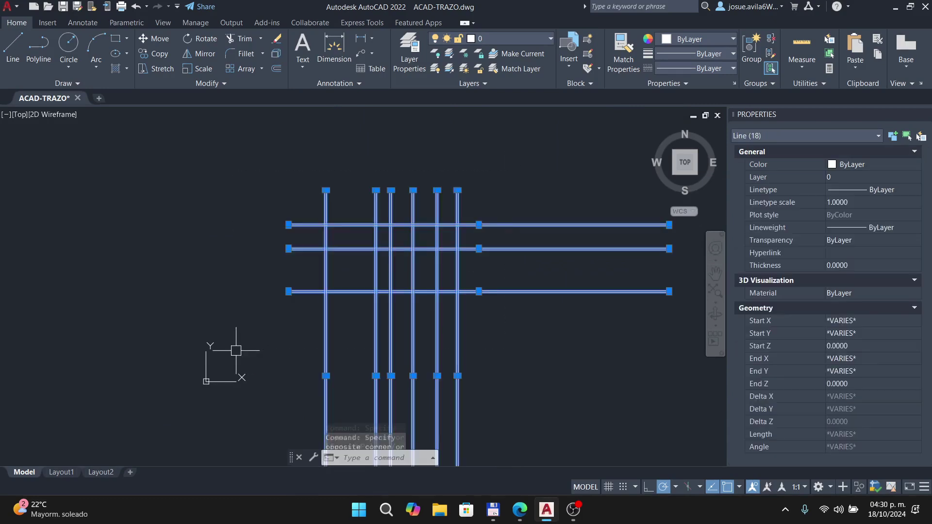
left_click(497, 39)
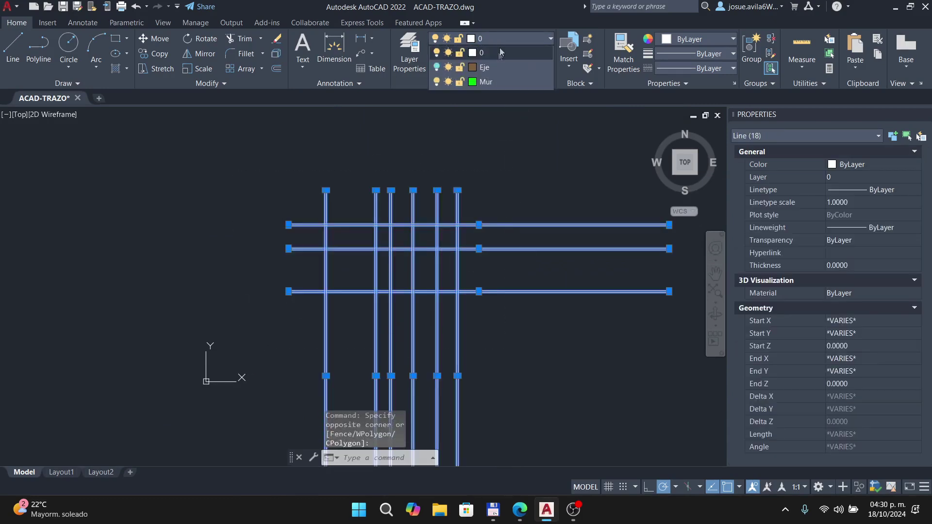
left_click(497, 84)
scroll(398, 251, "up", 3)
key("Escape")
scroll(377, 277, "up", 2)
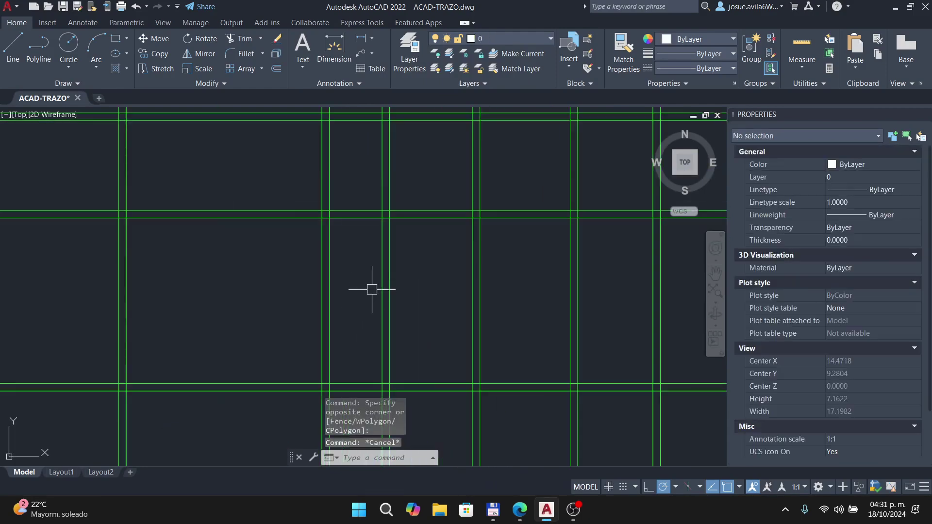
Inspect the recolored wall lines, and switch to the presentation's slide on the drawing organized in layers
scroll(371, 292, "down", 2)
scroll(283, 250, "up", 2)
scroll(283, 250, "down", 2)
key("alt+Tab")
key("Right")
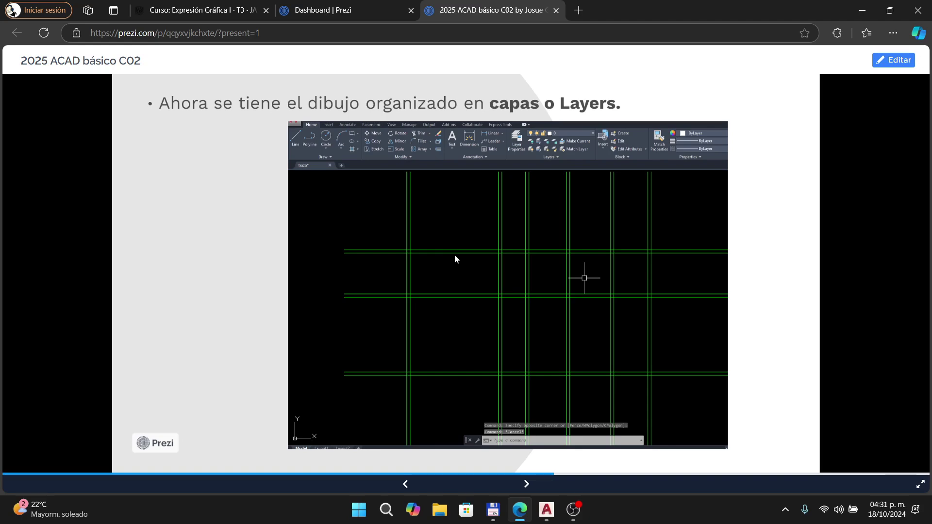
Advance the presentation to the Trim section and read its slides through the one on selecting the elements to cut
key("Right")
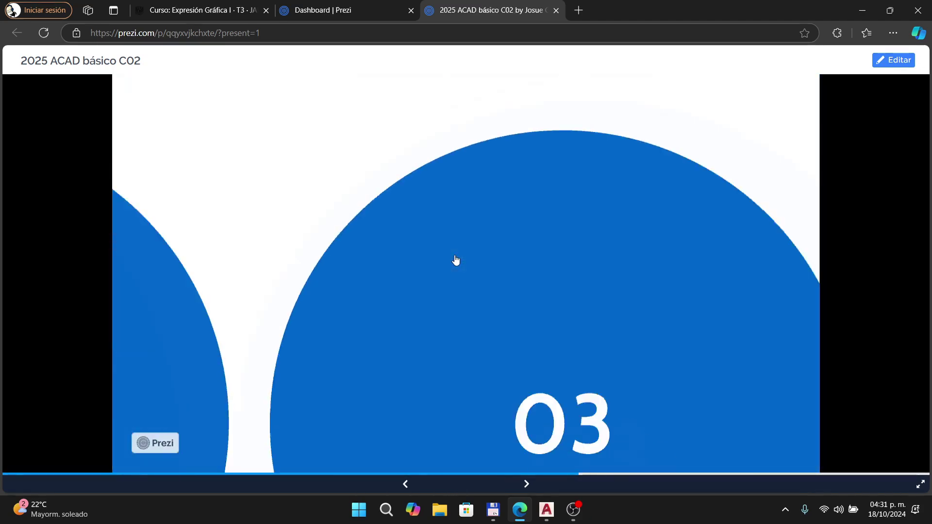
key("Right")
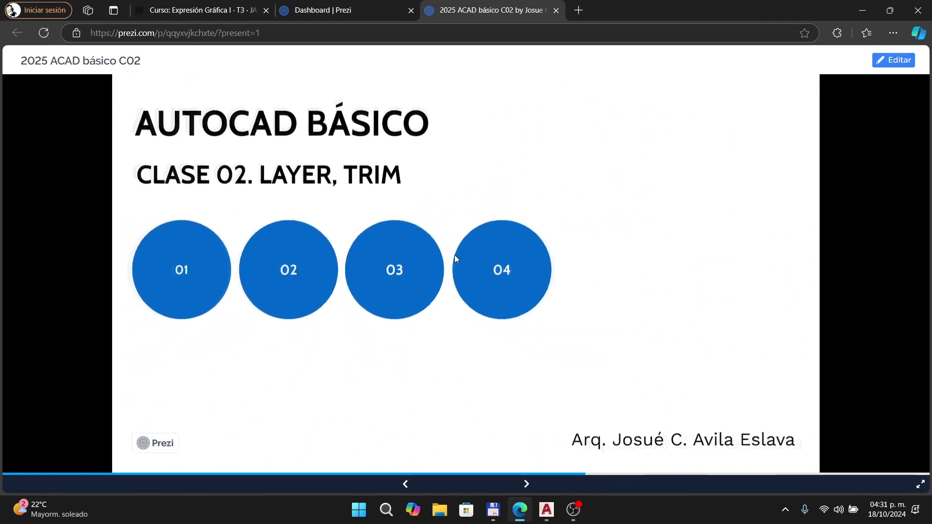
key("Right")
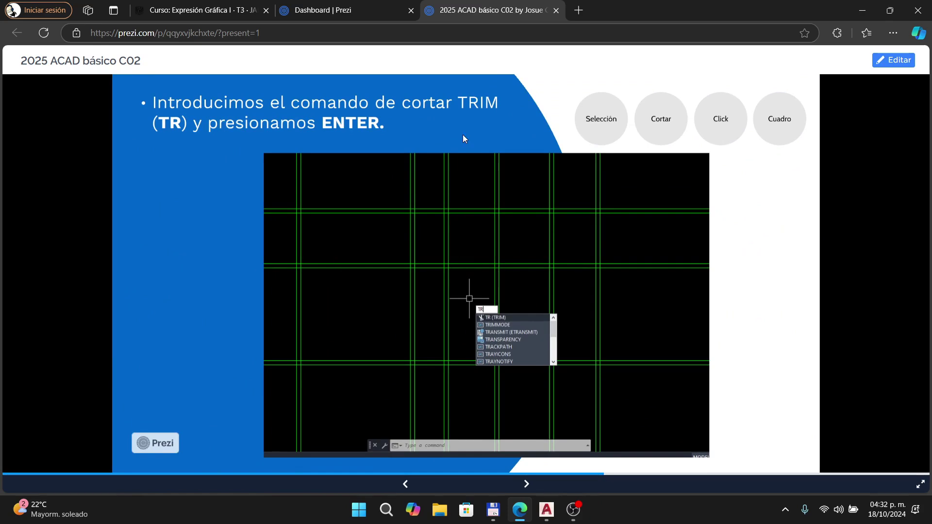
key("Right")
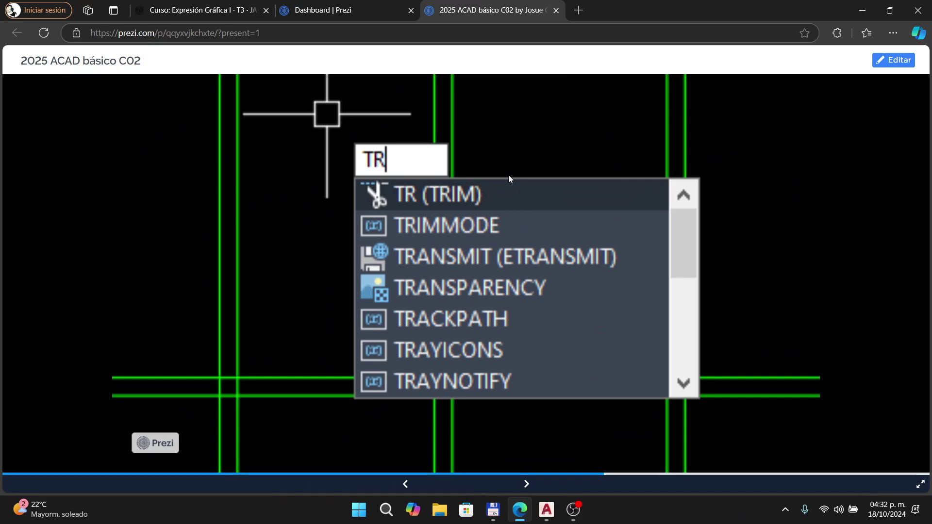
key("Right")
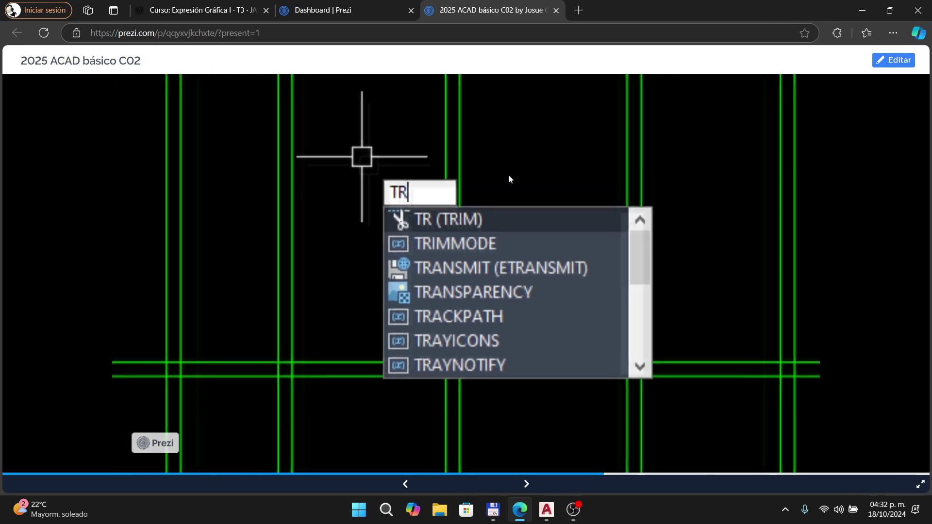
key("Right")
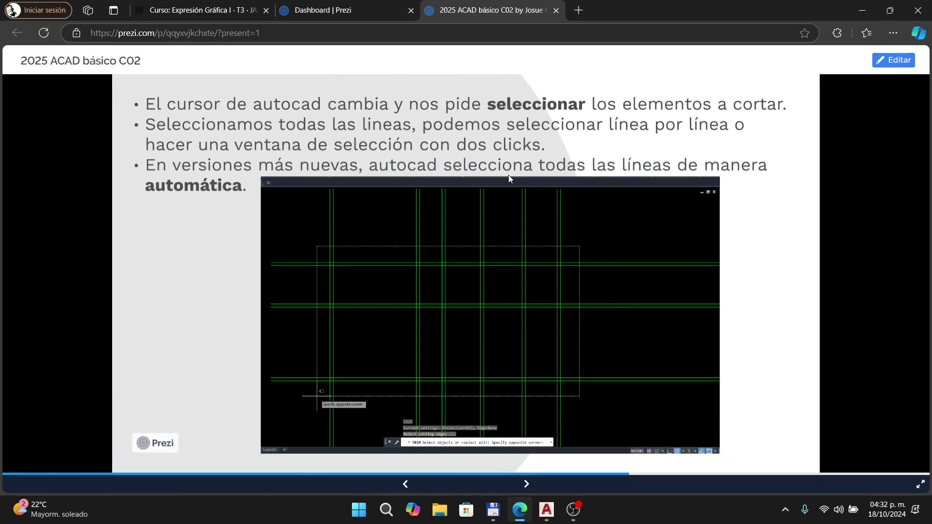
Switch to AutoCAD and start the Trim command on the wall grid, rechecking the presentation's slide on selecting elements
key("alt+Tab")
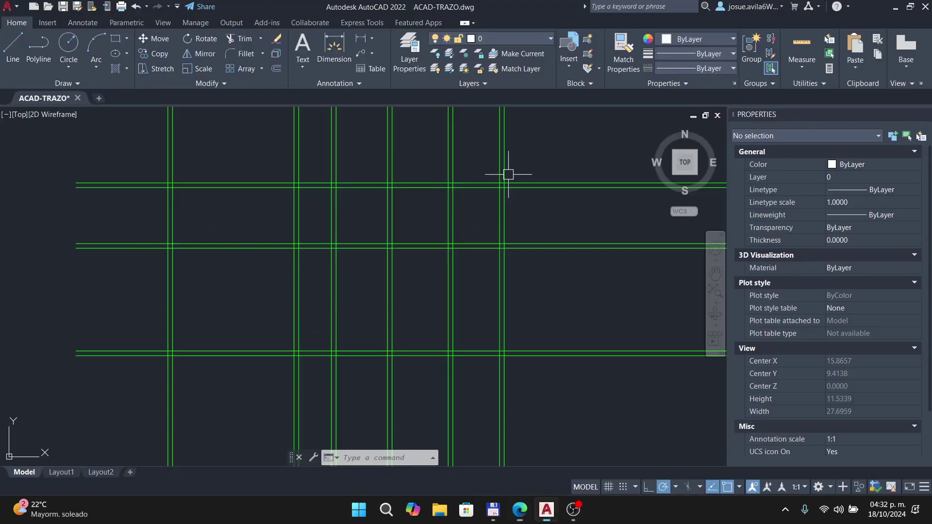
type("TR")
key("Return")
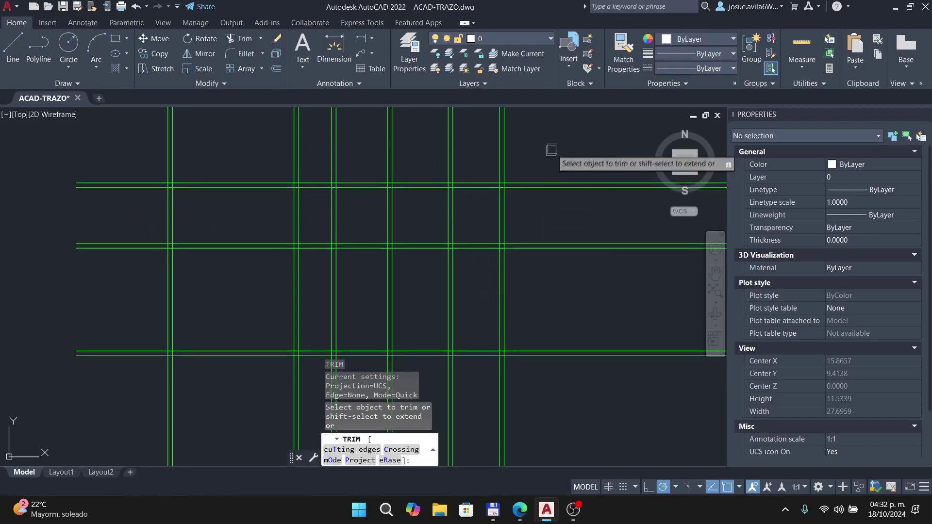
key("alt+Tab")
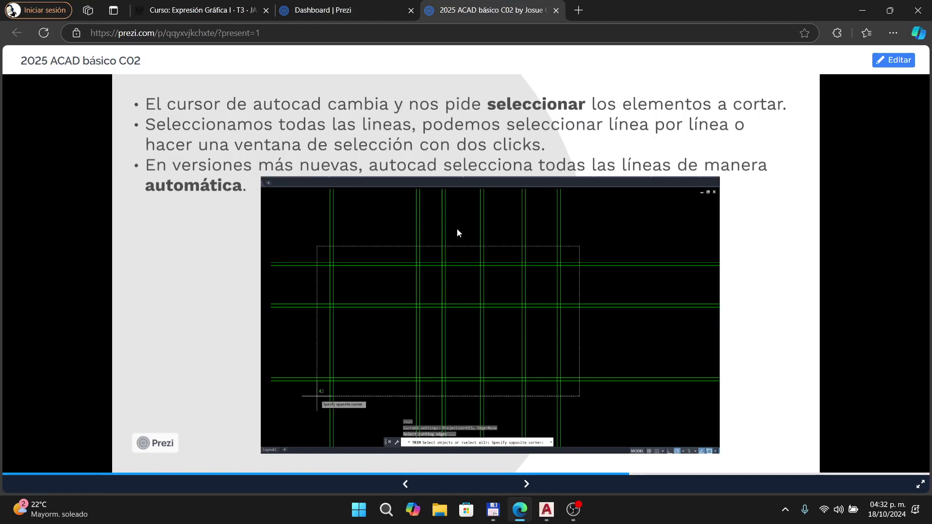
key("alt+Tab")
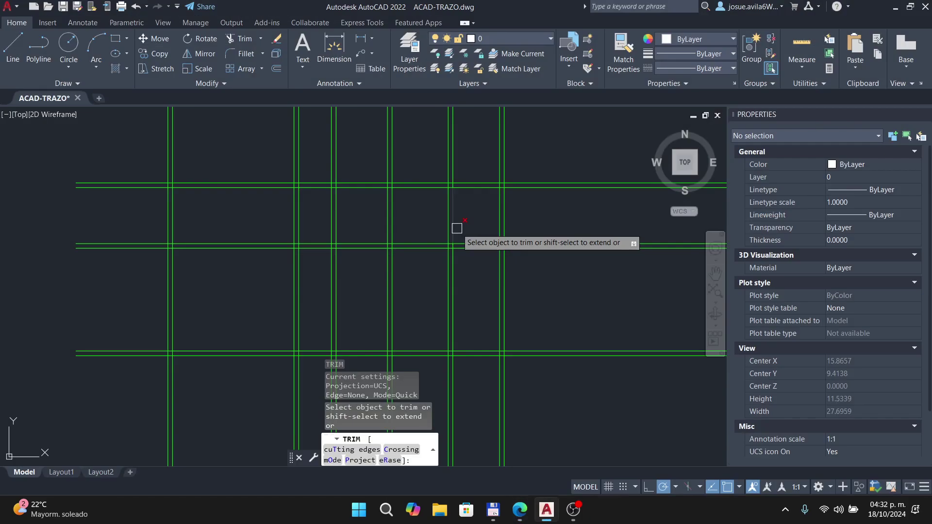
scroll(546, 212, "down", 2)
scroll(550, 211, "up", 4)
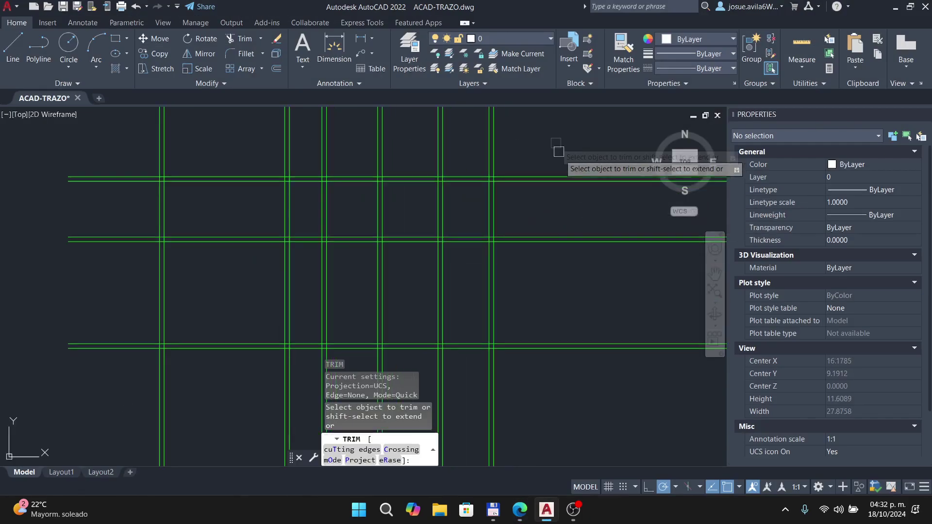
scroll(569, 171, "down", 2)
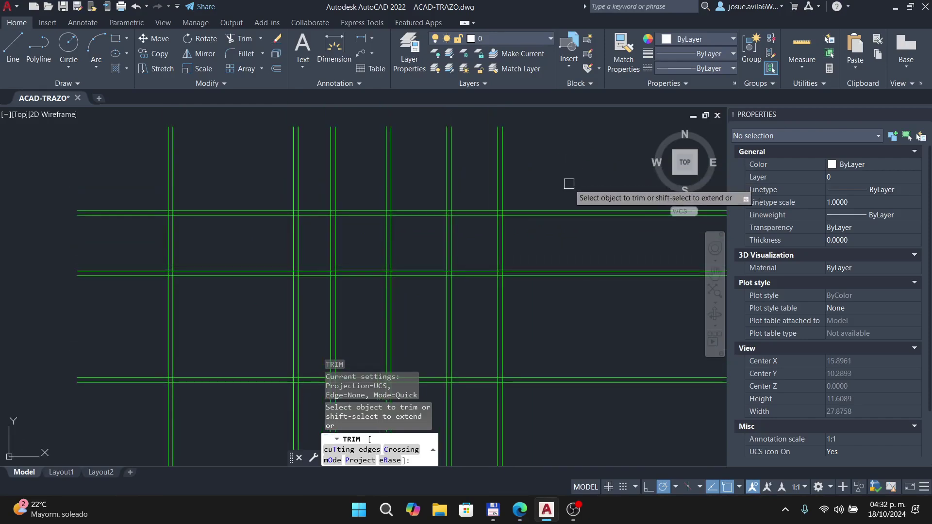
Read the presentation's slide on cutting leftover horizontal lines, and examine the grid's upper-right intersections in AutoCAD
key("alt+Tab")
key("Right")
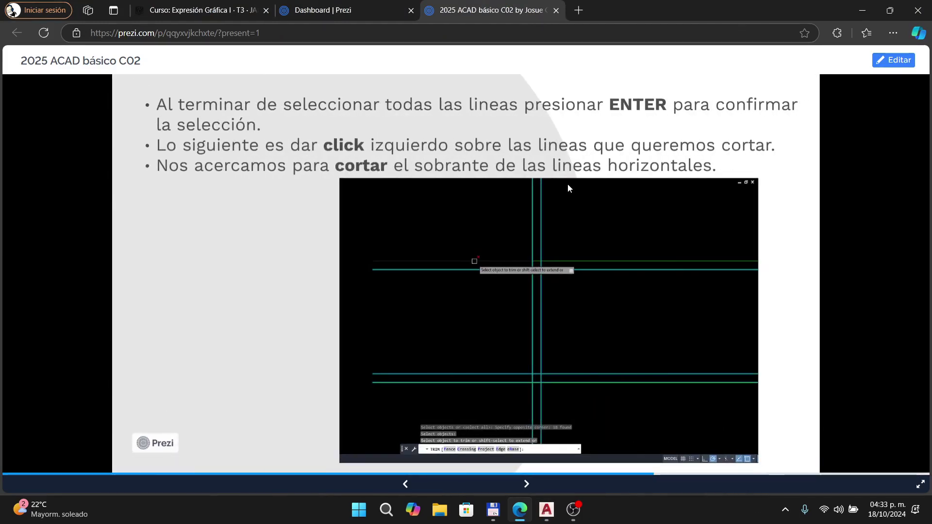
key("alt+Tab")
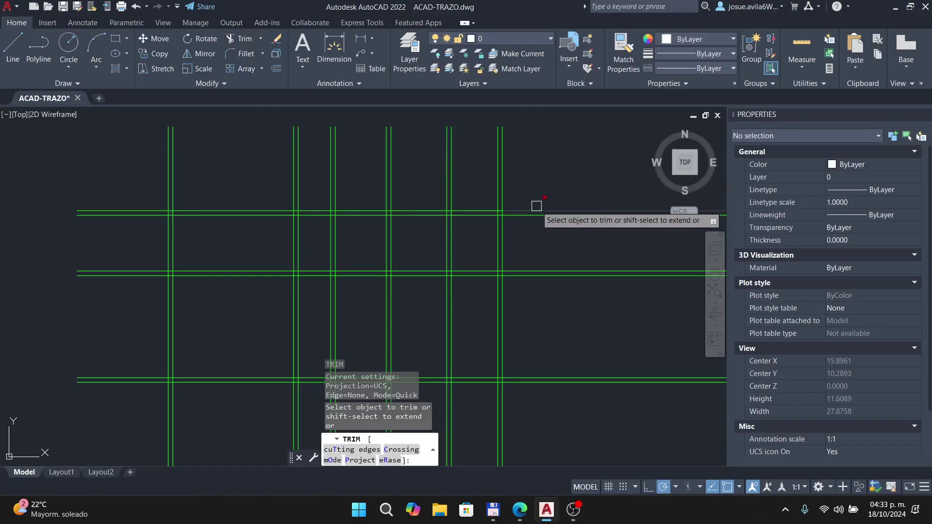
scroll(538, 202, "up", 5)
middle_click_drag(498, 222, 396, 261)
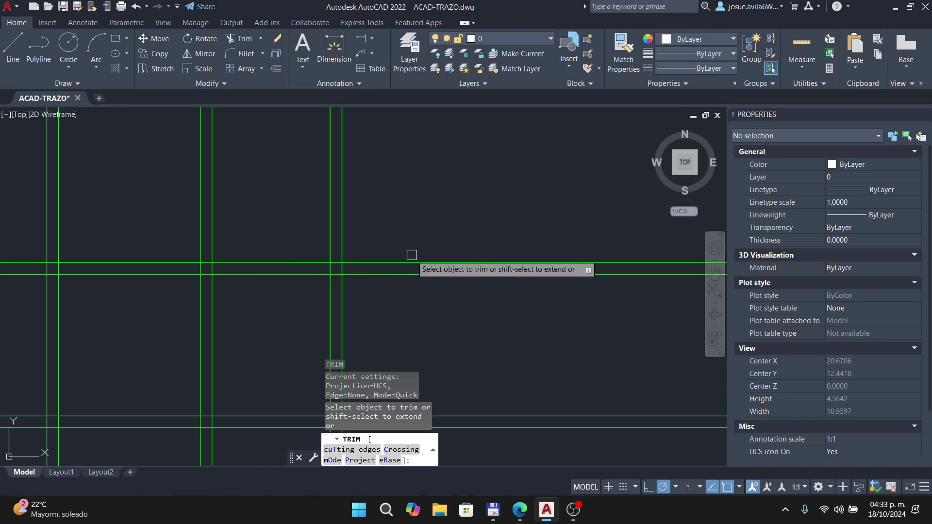
Advance the presentation one slide, and in AutoCAD trim the top horizontal pair's overhangs beyond the leftmost vertical wall
key("alt+Tab")
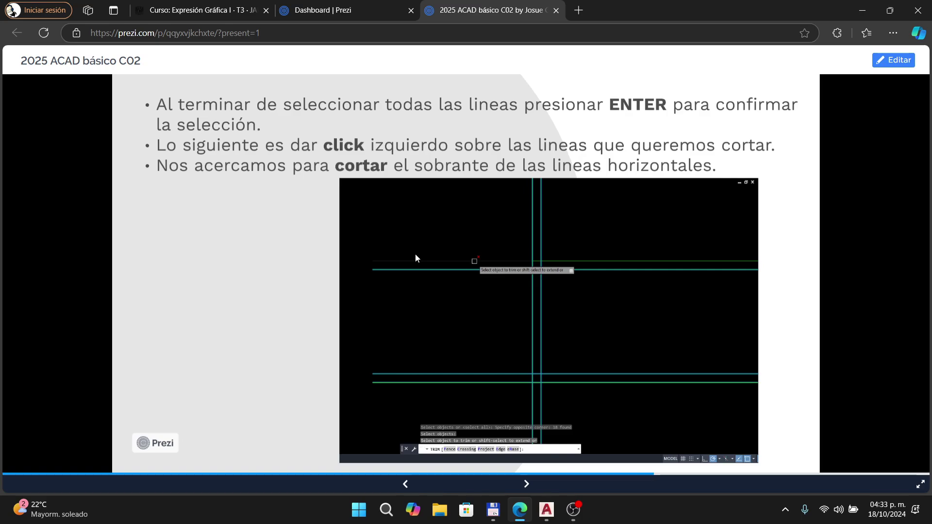
key("Right")
key("alt+Tab")
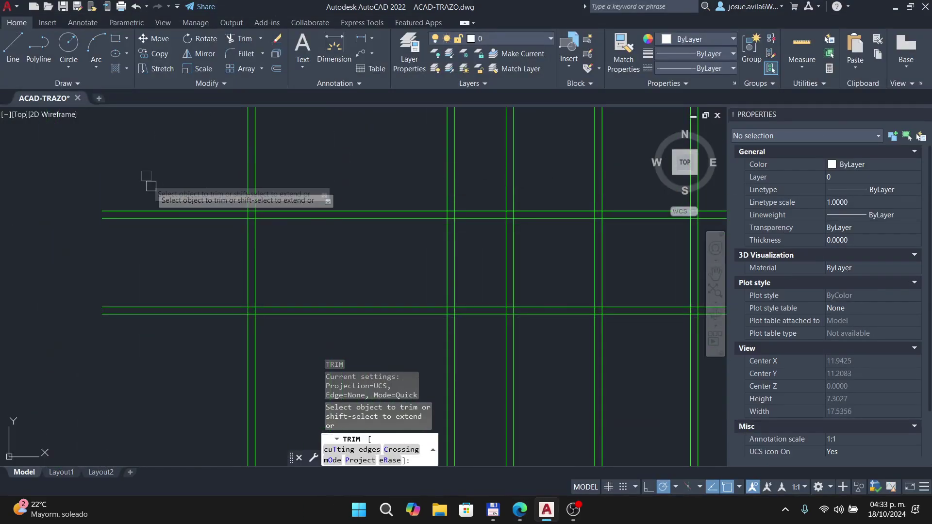
left_click(183, 210)
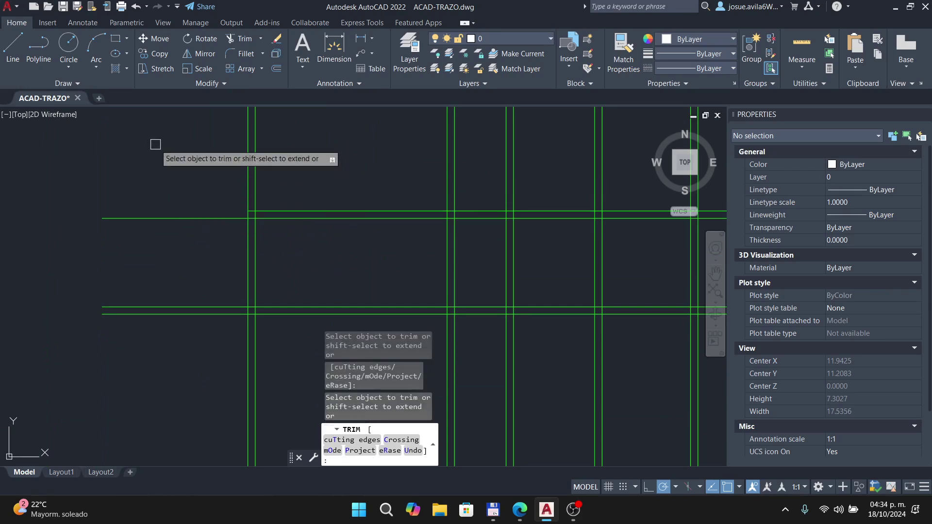
left_click(143, 219)
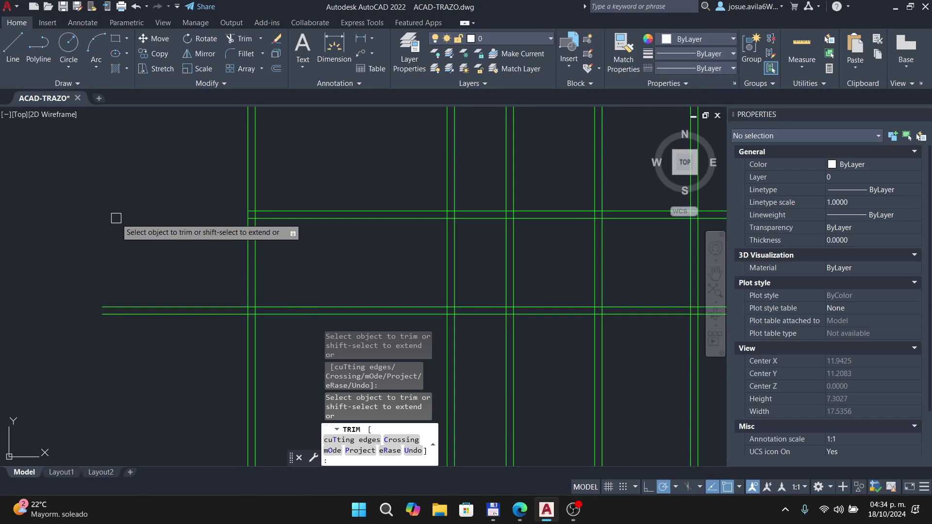
Advance the presentation again, and in AutoCAD trim the middle horizontal pair's overhang beyond the leftmost vertical wall
key("alt+Tab")
key("Right")
key("alt+Tab")
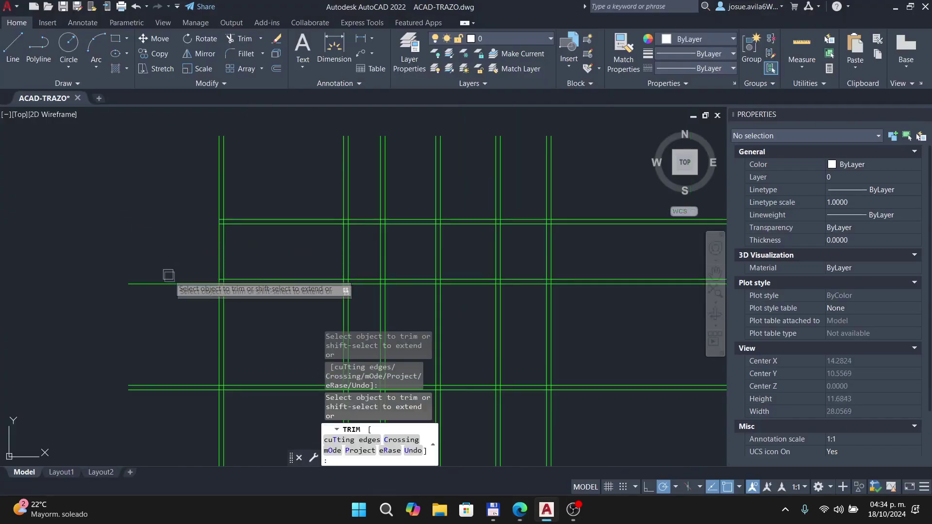
Read the presentation's slides on multiple cuts, and in AutoCAD fence-trim all vertical line overhangs above the top horizontal pair
key("alt+Tab")
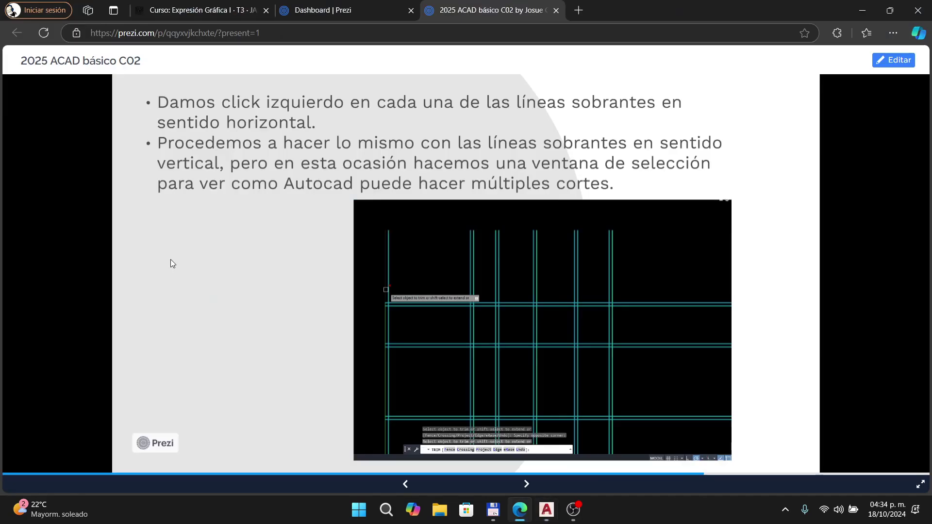
key("Right")
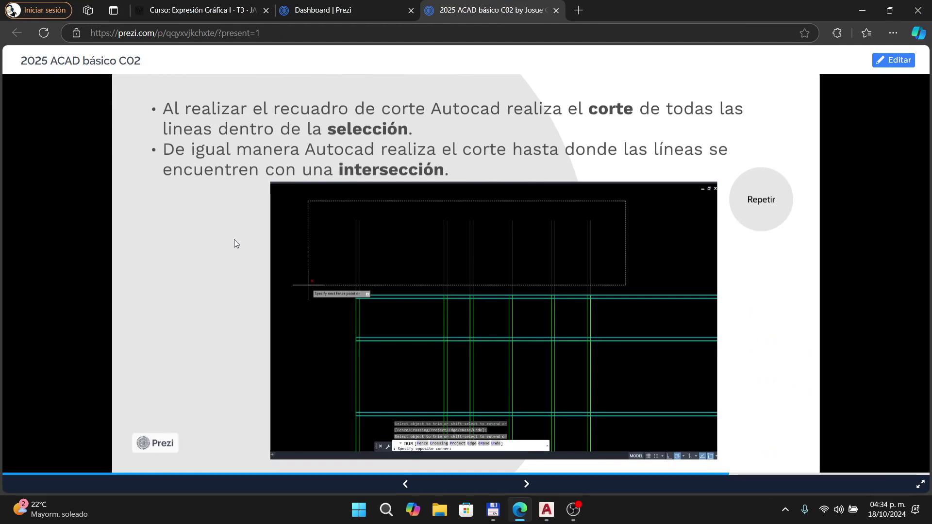
key("alt+Tab")
middle_click_drag(408, 262, 393, 304)
mouse_move(573, 170)
left_mouse_down()
mouse_move(523, 195)
mouse_move(160, 219)
left_mouse_up()
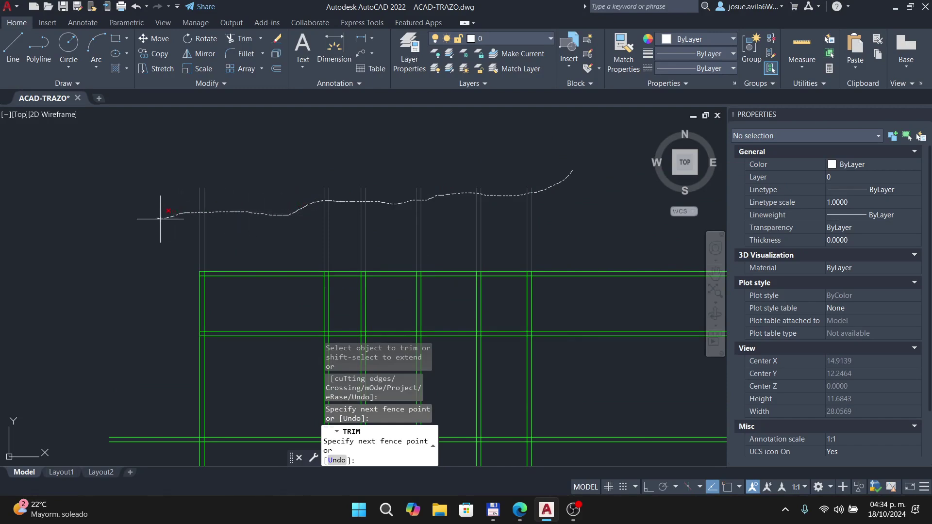
left_click_drag(161, 219, 163, 219)
left_click_drag(162, 219, 162, 219)
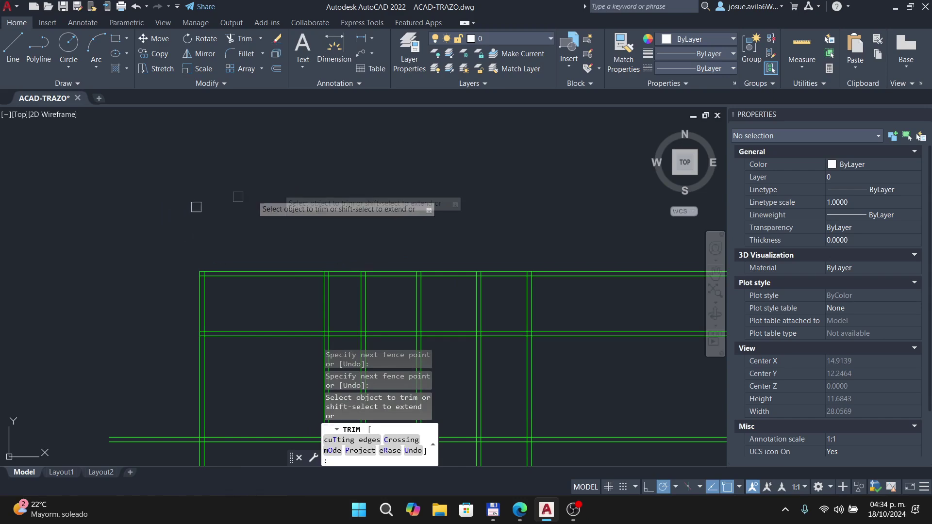
Fence-trim the overhangs of all three horizontal pairs beyond the rightmost vertical wall
scroll(316, 214, "down", 2)
scroll(403, 195, "right", 6)
left_click_drag(491, 172, 399, 243)
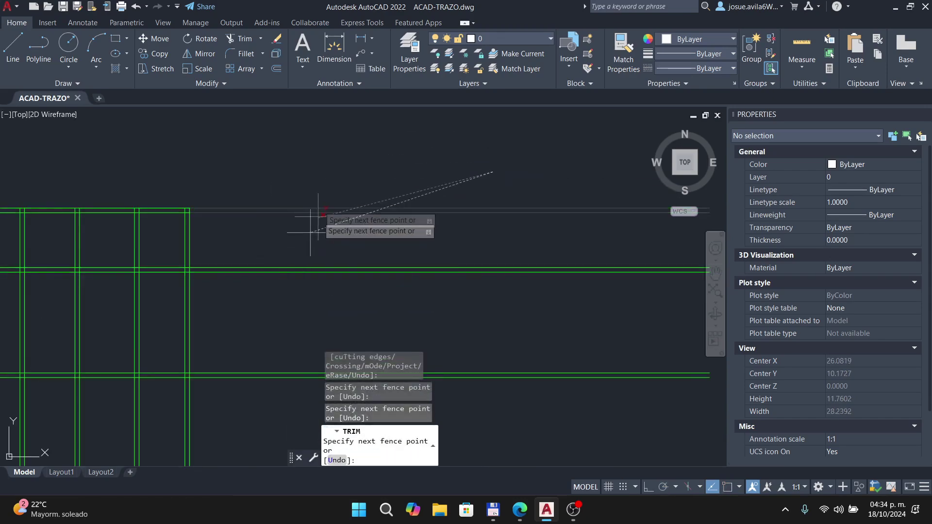
scroll(316, 161, "down", 2)
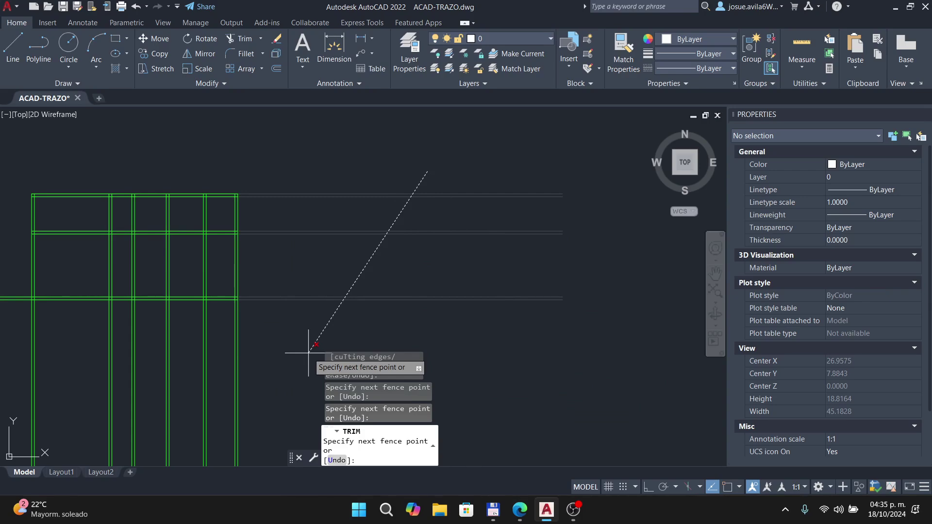
key("Return")
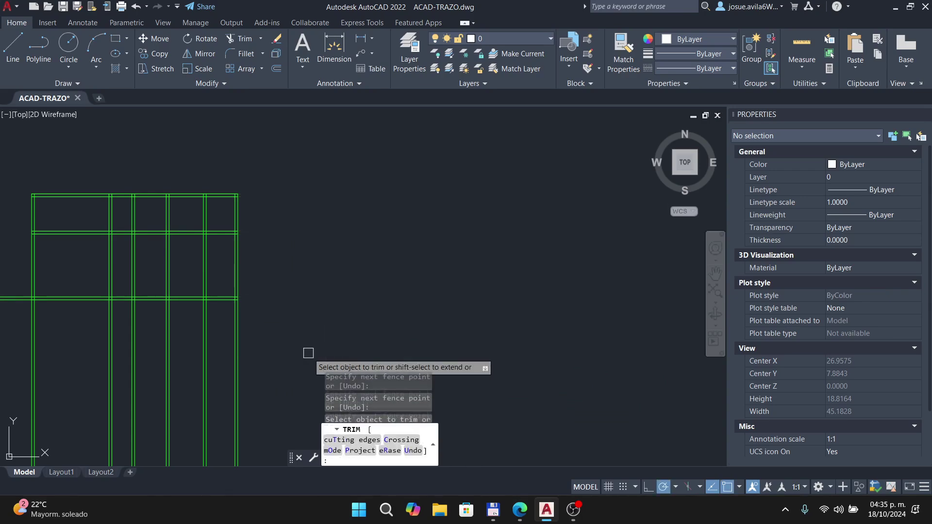
Check the presentation's cleaned grid slide, and in AutoCAD trim the vertical lines below the bottom horizontal pair and that pair's remaining left overhangs
key("alt+Tab")
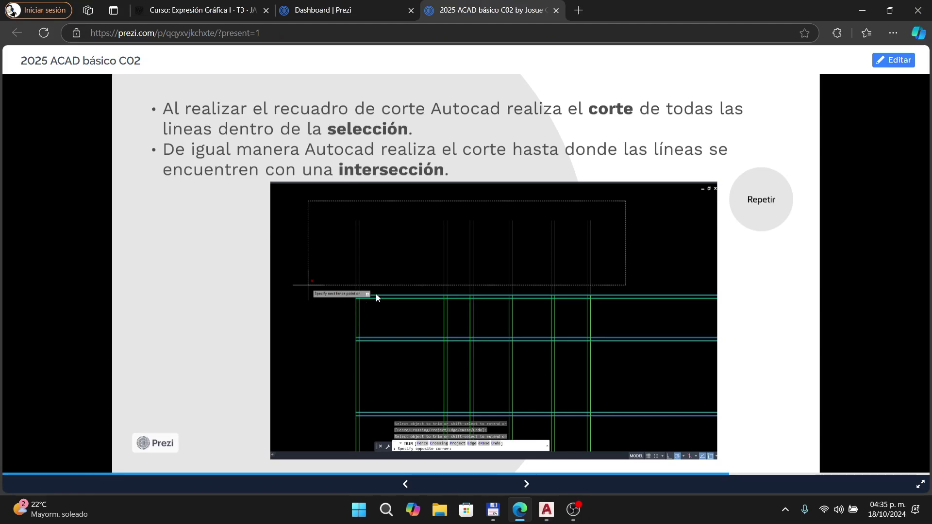
key("Right")
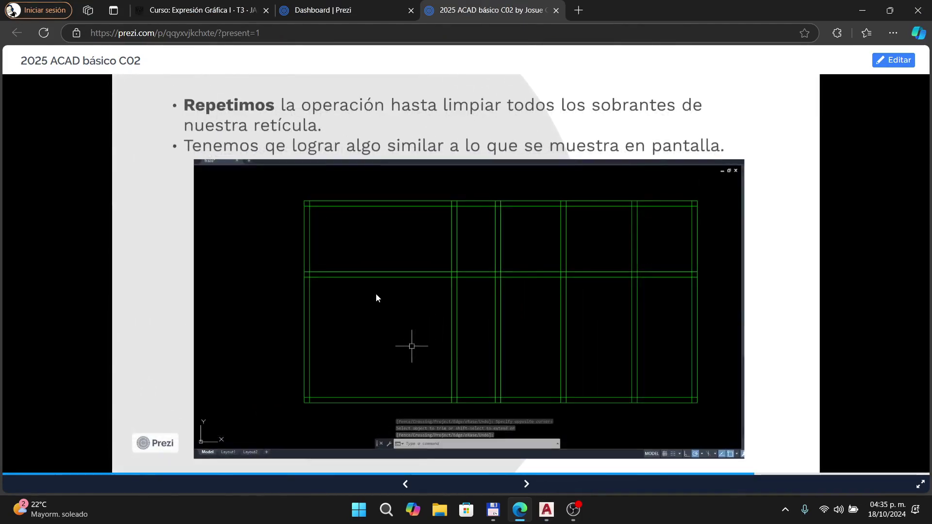
key("alt+Tab")
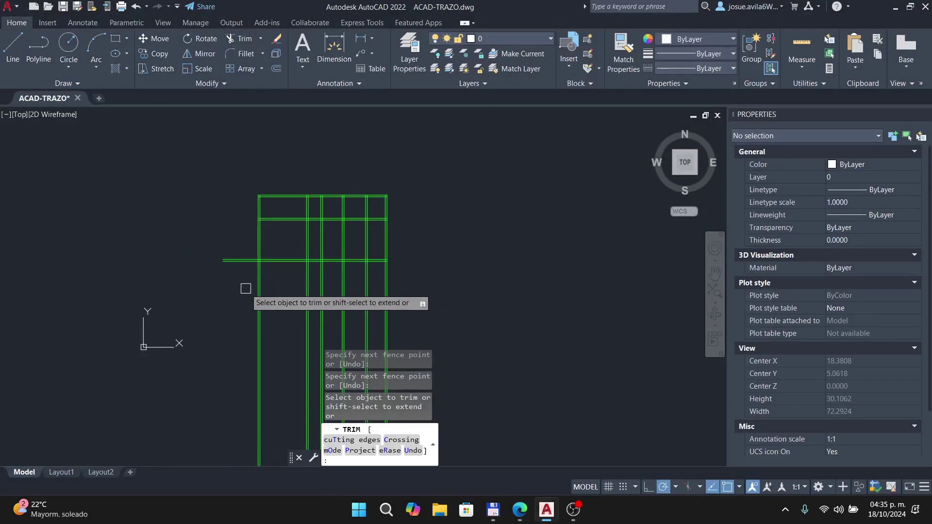
left_click(383, 310)
left_click(230, 296)
key("Return")
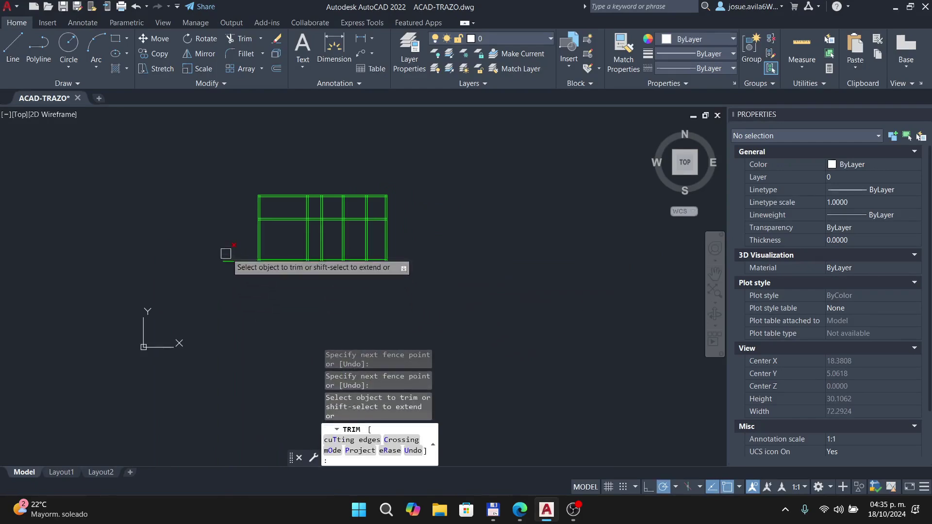
scroll(226, 254, "up", 5)
middle_click_drag(246, 277, 241, 278)
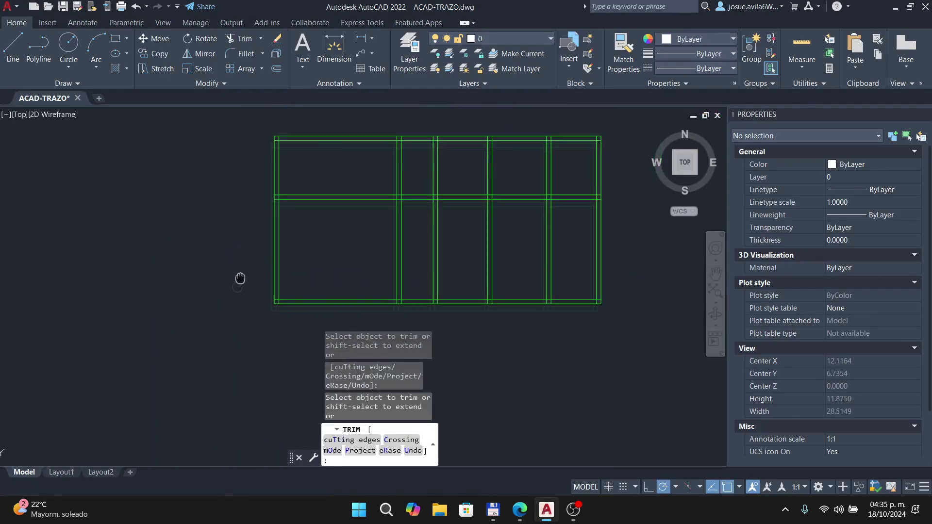
scroll(175, 277, "up", 3)
Read the presentation's slide on trimming the grid to the outlined red shape, and return to AutoCAD, ending the Trim command
key("alt+Tab")
key("alt+Tab")
key("alt+Tab")
key("Right")
key("Right")
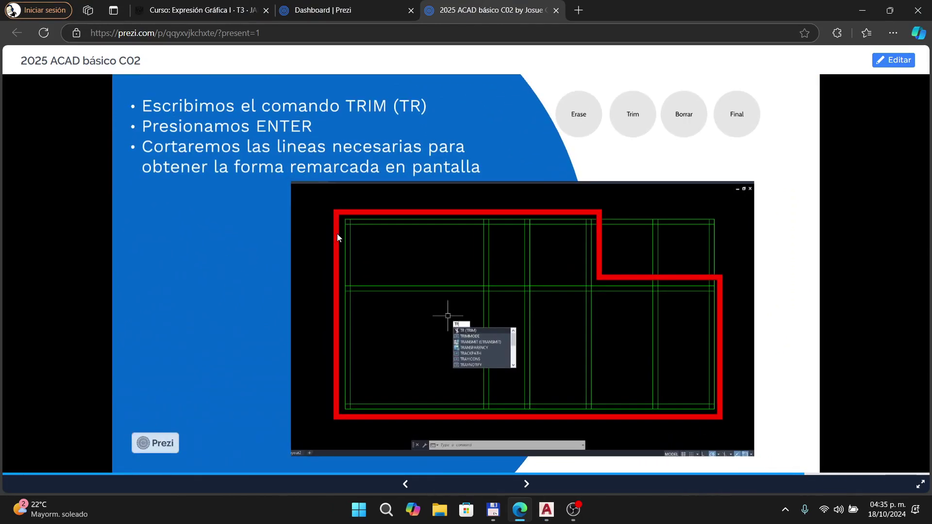
key("alt+Tab")
key("Escape")
key("Escape")
scroll(316, 261, "down", 3)
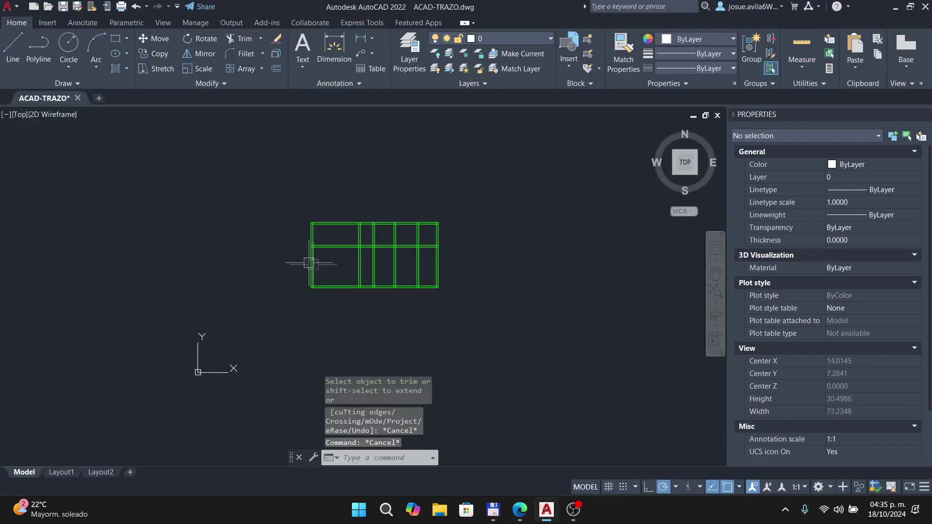
scroll(311, 265, "up", 4)
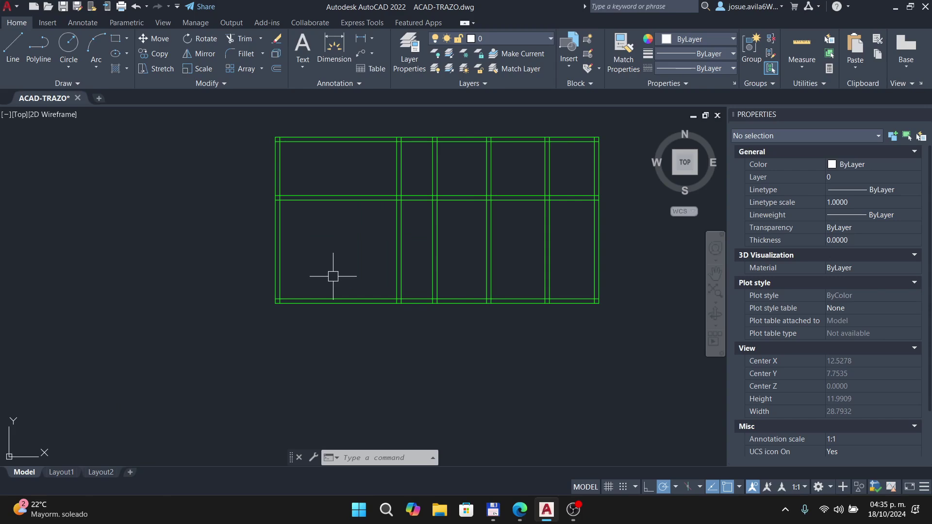
Undo the grid trims until the overhangs of the horizontal and vertical wall lines are restored
key("ctrl+z")
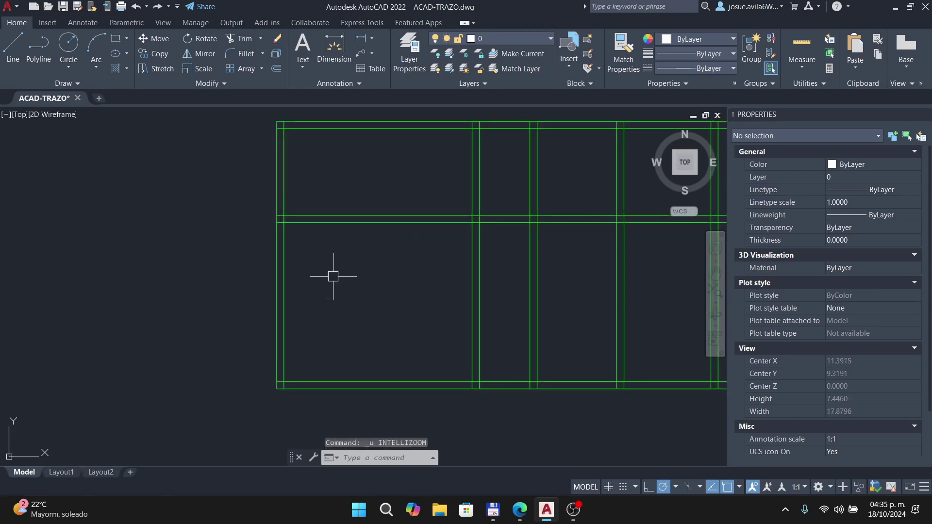
key("ctrl+z")
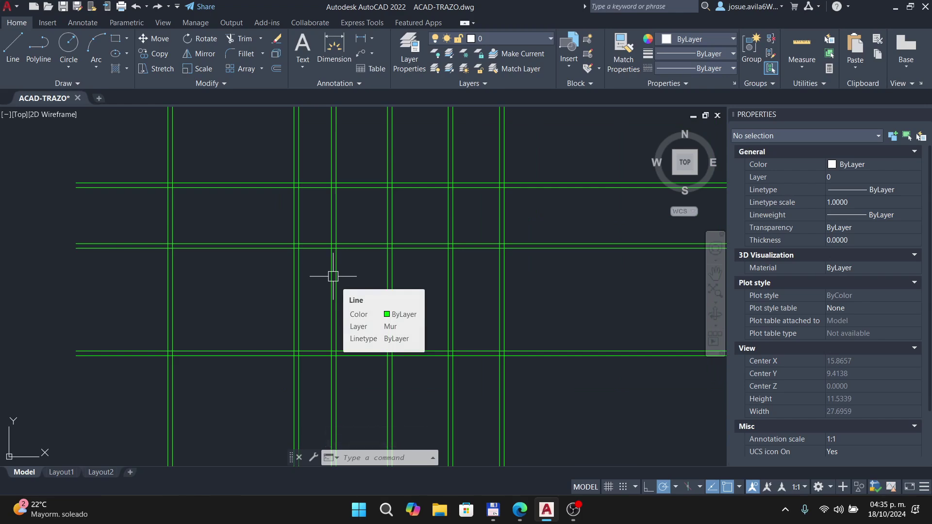
Fence-trim the overhangs of all three horizontal pairs beyond the leftmost vertical wall, and end the Trim command
type("tr")
key("Return")
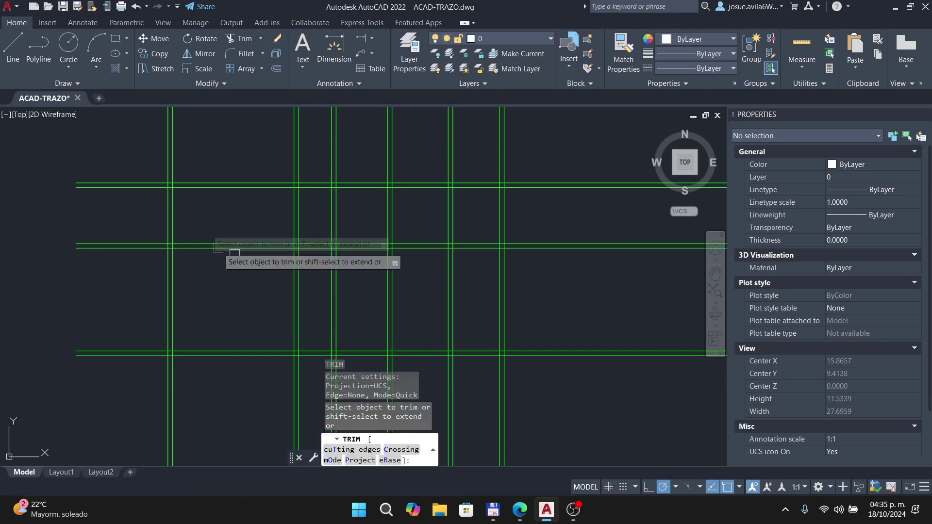
left_click_drag(135, 187, 125, 251)
left_click_drag(119, 347, 117, 369)
key("Escape")
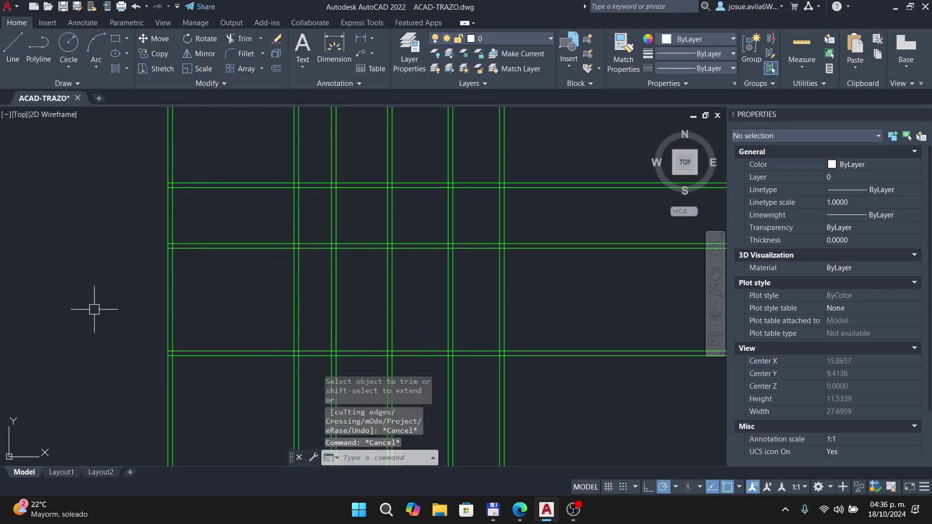
Fence-trim all vertical line overhangs above the top horizontal pair, and end the Trim command
key("Return")
middle_click_drag(215, 252, 162, 343)
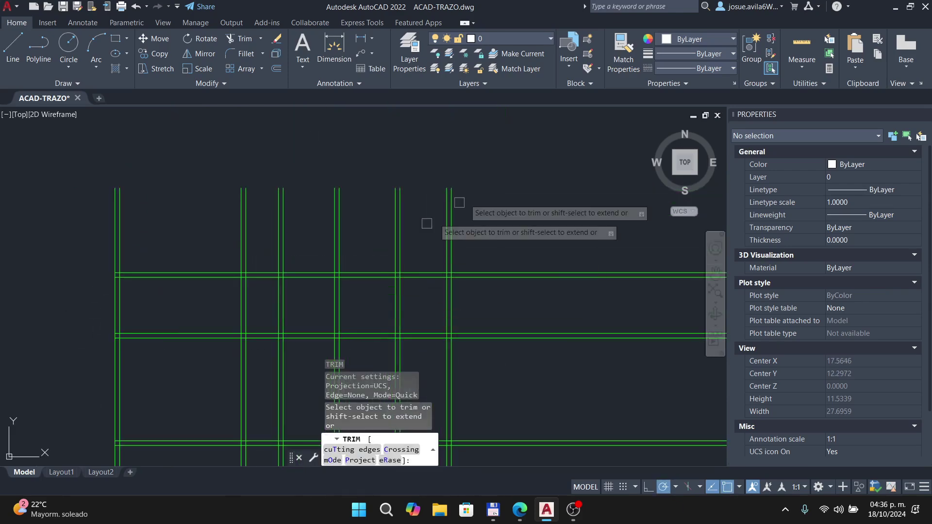
left_click_drag(469, 217, 377, 228)
mouse_move(426, 197)
left_mouse_down()
mouse_move(333, 240)
mouse_move(129, 208)
left_mouse_up()
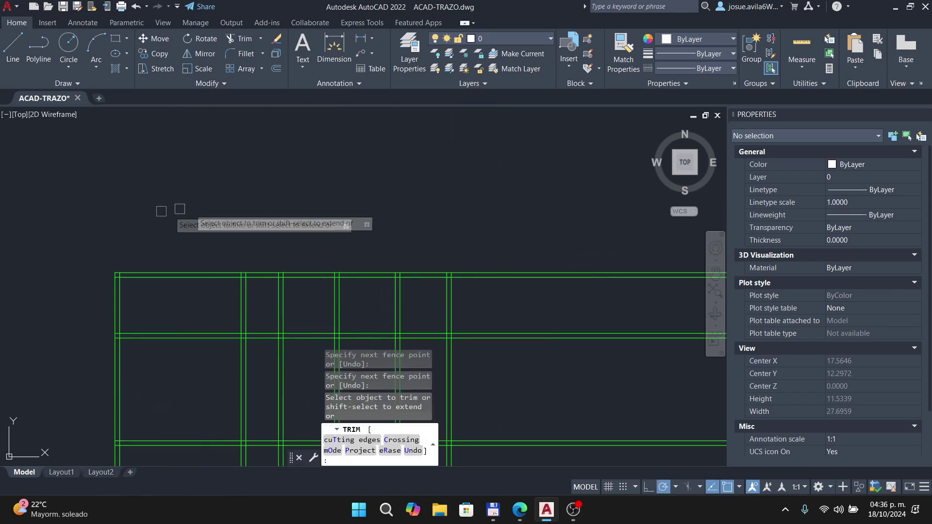
key("Escape")
scroll(209, 213, "down", 3)
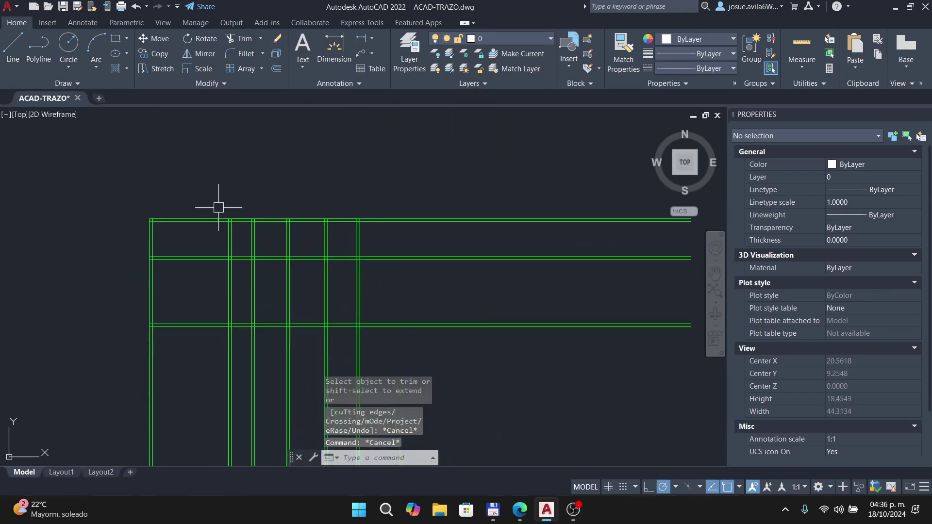
Undo the last two Trim operations on the horizontal and vertical overhangs
key("ctrl+z")
key("ctrl+z")
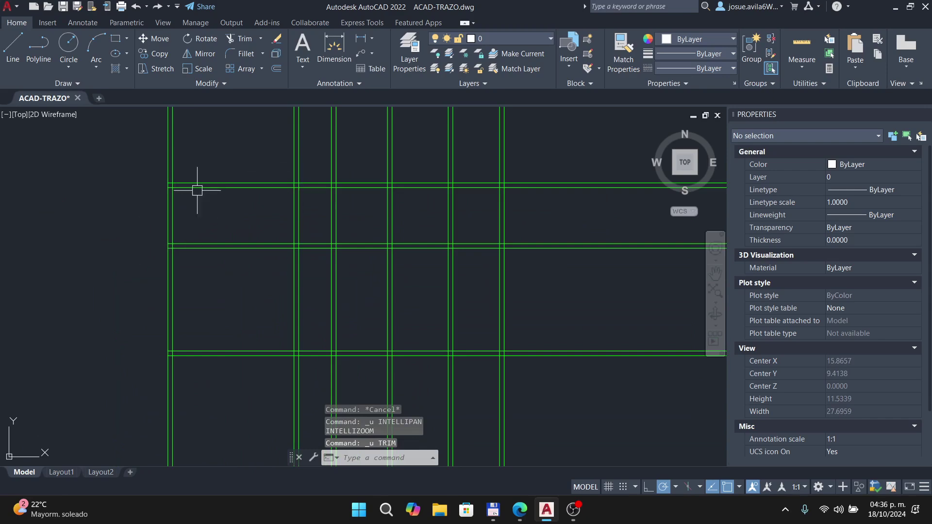
key("ctrl+z")
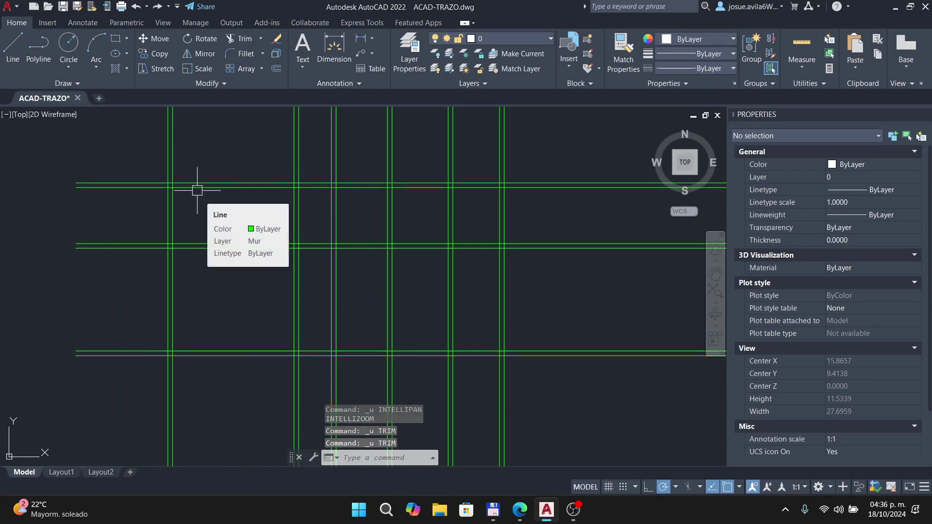
With Trim, cut the horizontal pairs' left overhangs, the vertical overhangs above the top pair, and the top pair's right overhang
type("tr")
key("Return")
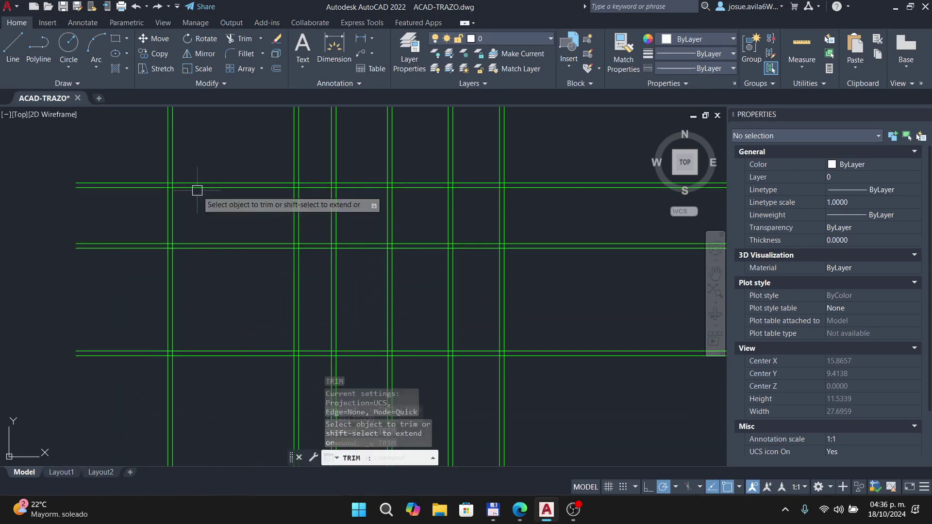
scroll(188, 220, "down", 3)
left_click_drag(168, 187, 160, 290)
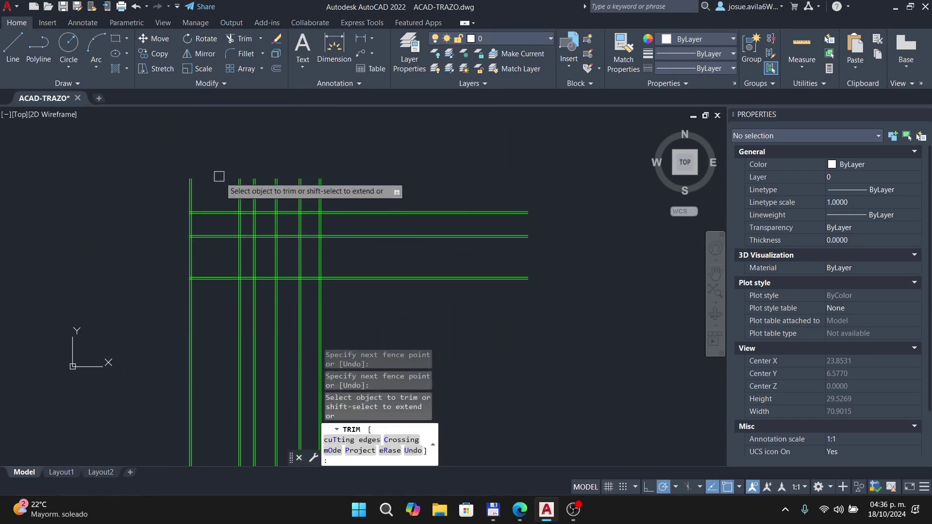
scroll(345, 197, "up", 2)
mouse_move(327, 190)
left_mouse_down()
mouse_move(100, 193)
mouse_move(368, 222)
left_mouse_up()
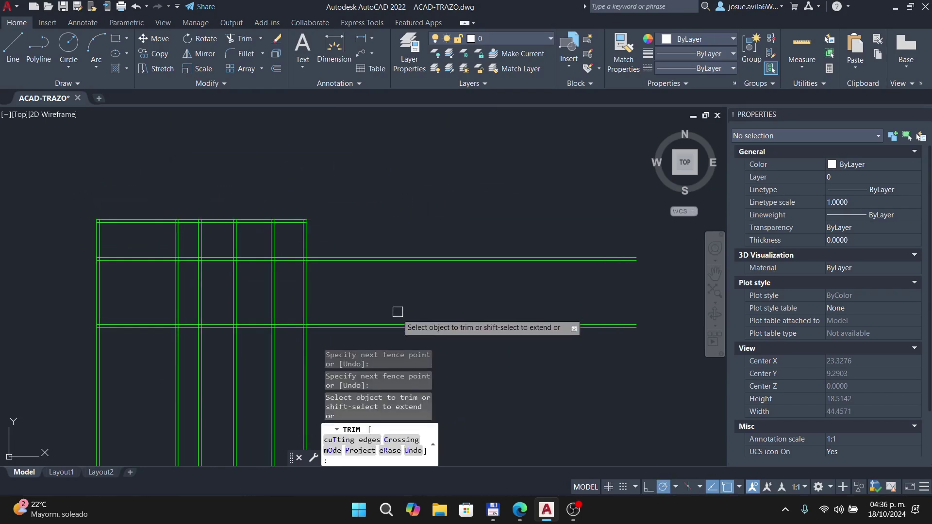
Fence-trim the right overhangs of the middle and bottom horizontal pairs and the rightmost vertical pair's lower overhang
left_click(442, 239)
middle_click_drag(440, 340, 455, 274)
left_click(451, 295)
left_click(358, 303)
left_click(250, 303)
key("Return")
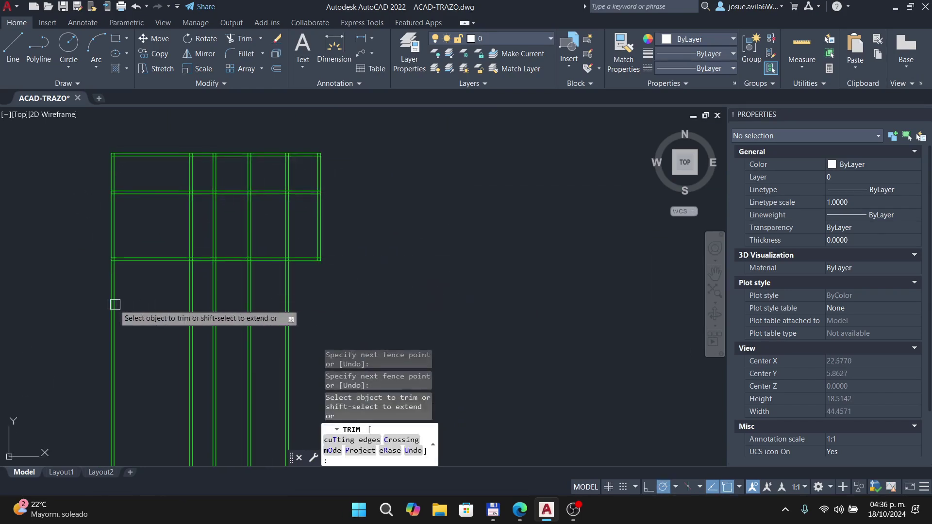
Fence-trim the remaining vertical pairs below the bottom horizontal pair, and end the Trim command
left_click(277, 331)
left_click(128, 333)
key("Return")
right_click(125, 317)
left_click(130, 321)
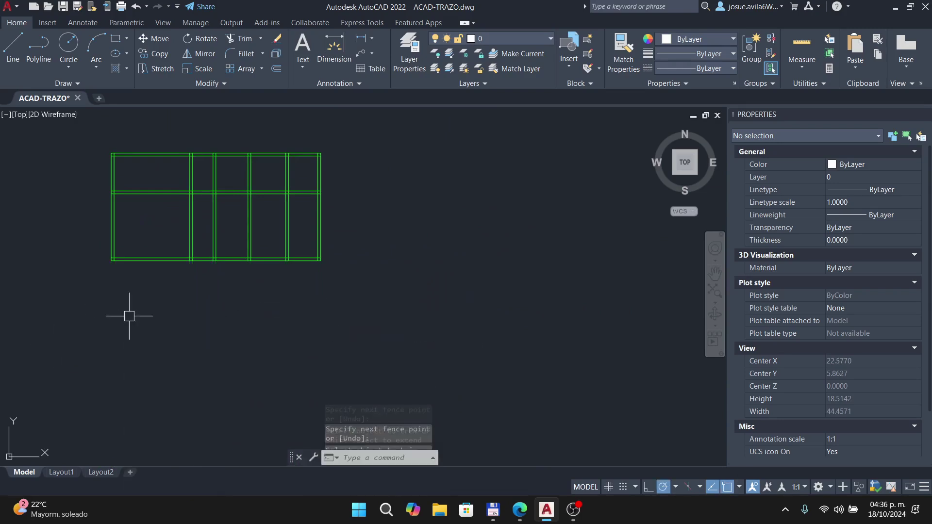
Check the presentation's outlined shape, and in AutoCAD trim the two rightmost vertical pairs' upper stretches and the top pair between the fourth and fifth verticals
scroll(241, 268, "up", 2)
key("alt+Tab")
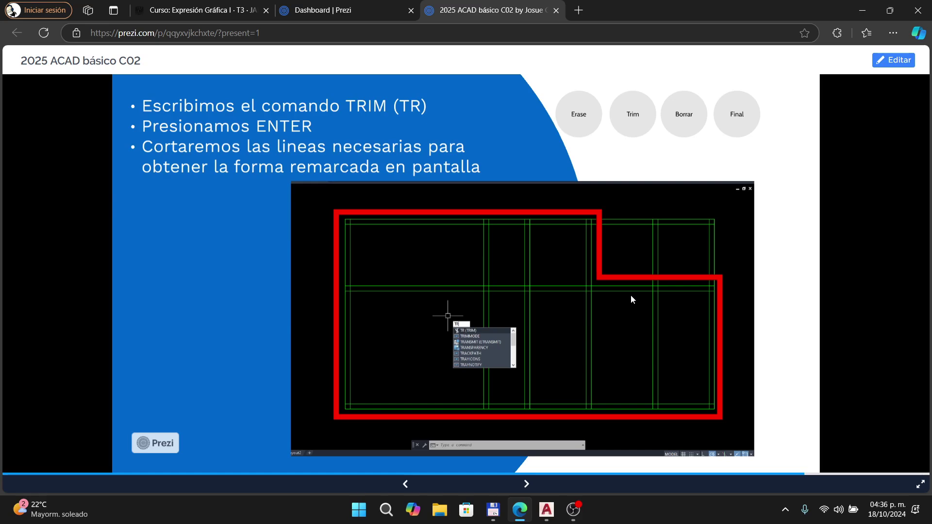
key("alt+Tab")
type("tr")
key("Return")
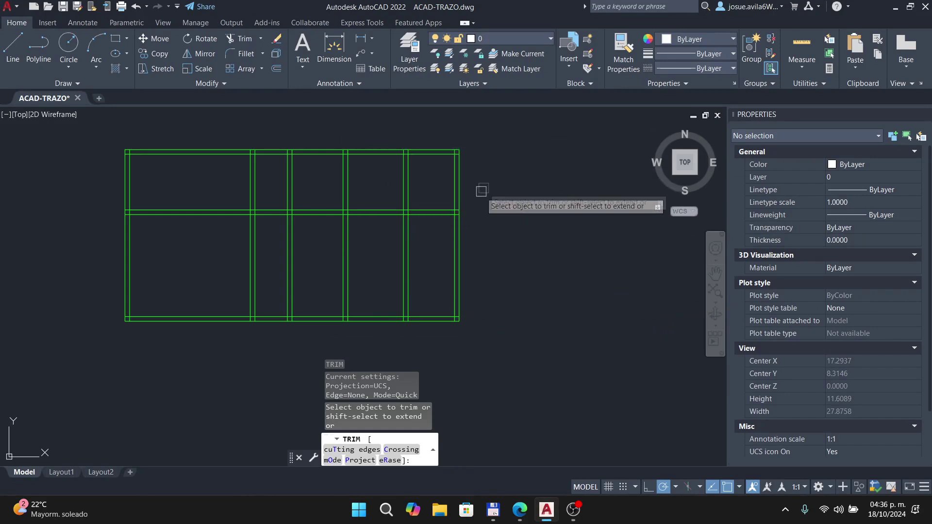
scroll(403, 184, "up", 3)
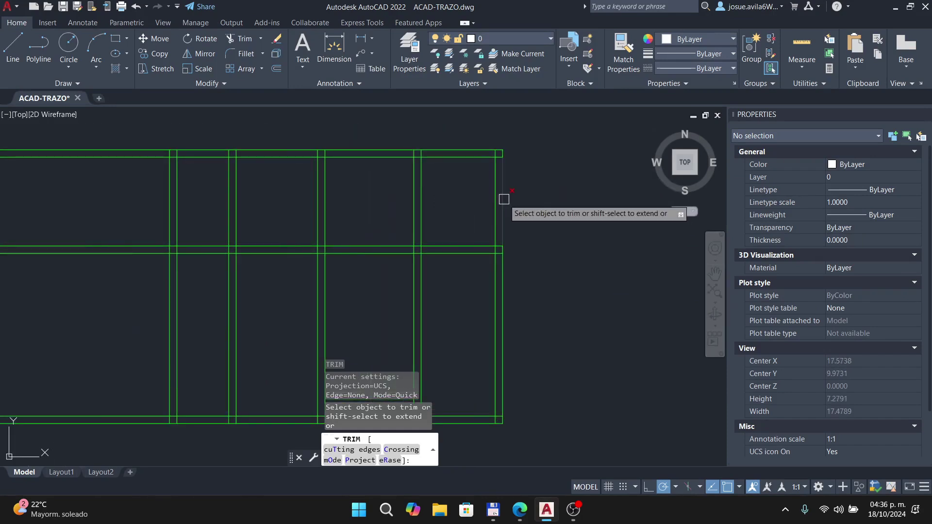
left_click(502, 200)
left_click(496, 200)
left_click(421, 195)
left_click(414, 193)
left_click(374, 149)
mouse_move(372, 168)
middle_mouse_down()
mouse_move(435, 174)
mouse_move(454, 202)
middle_mouse_up()
Read the presentation's slide on the Erase command, comparing it with the AutoCAD drawing
key("alt+Tab")
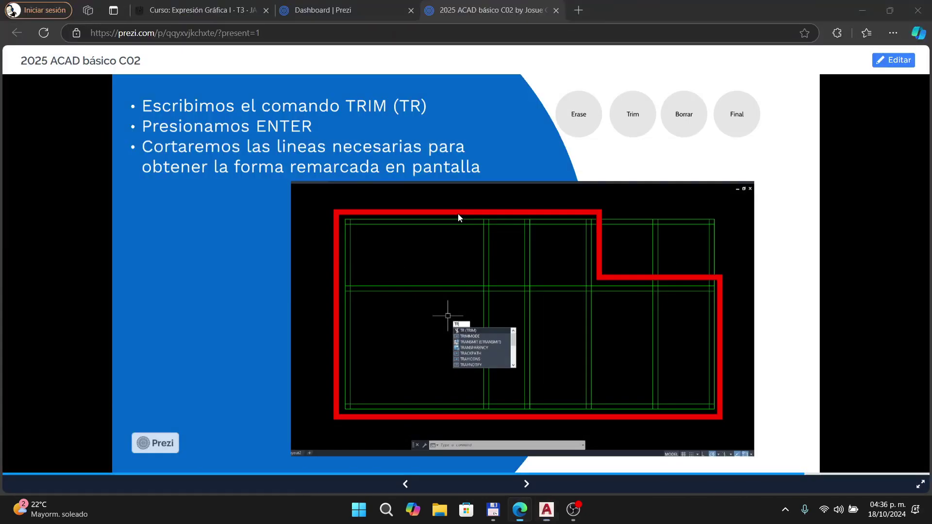
key("Left")
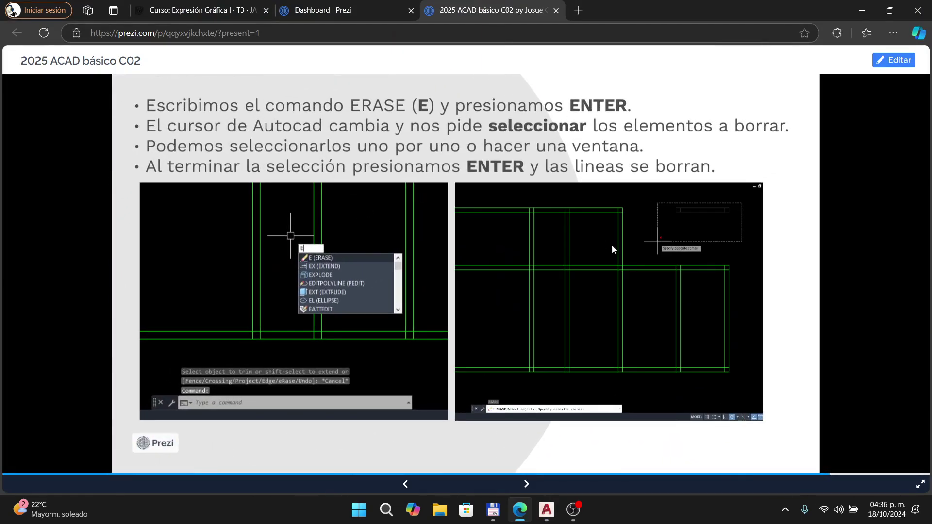
key("alt+Tab")
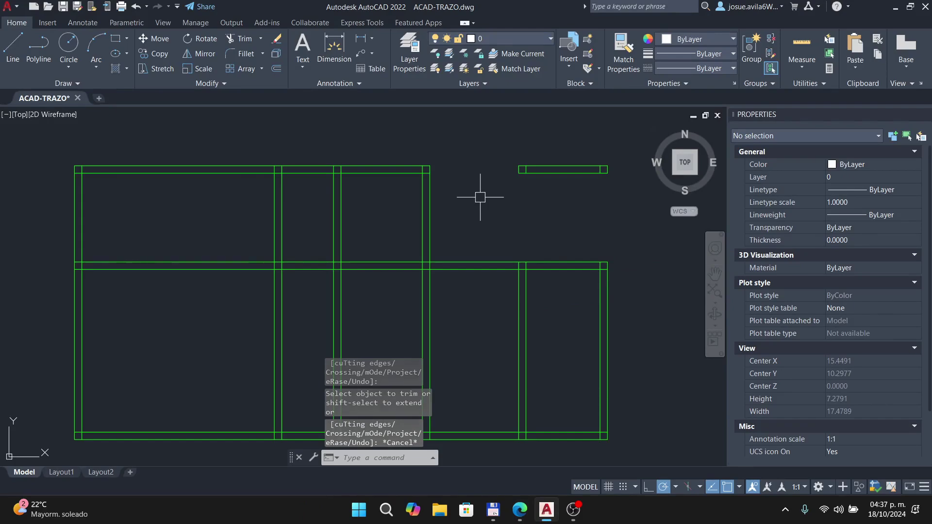
key("alt+Tab")
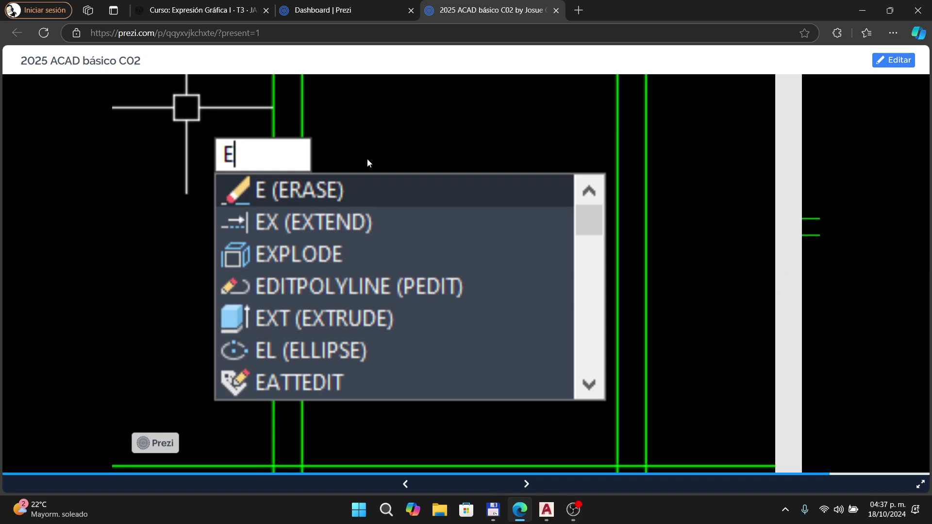
In AutoCAD, erase the leftover wall strip at the plan's upper-right corner with the Erase command, and undo the erasure
key("alt+Tab")
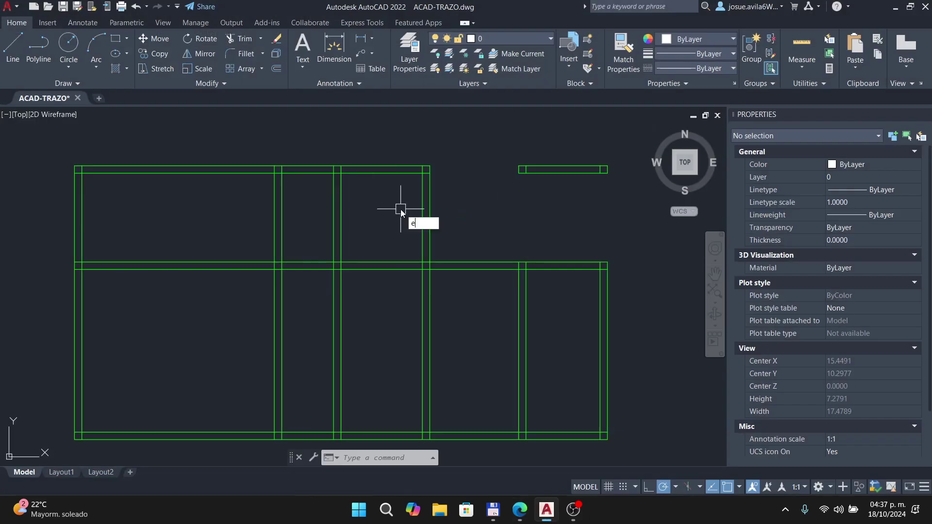
key("Return")
left_click(573, 146)
left_click(497, 197)
key("Return")
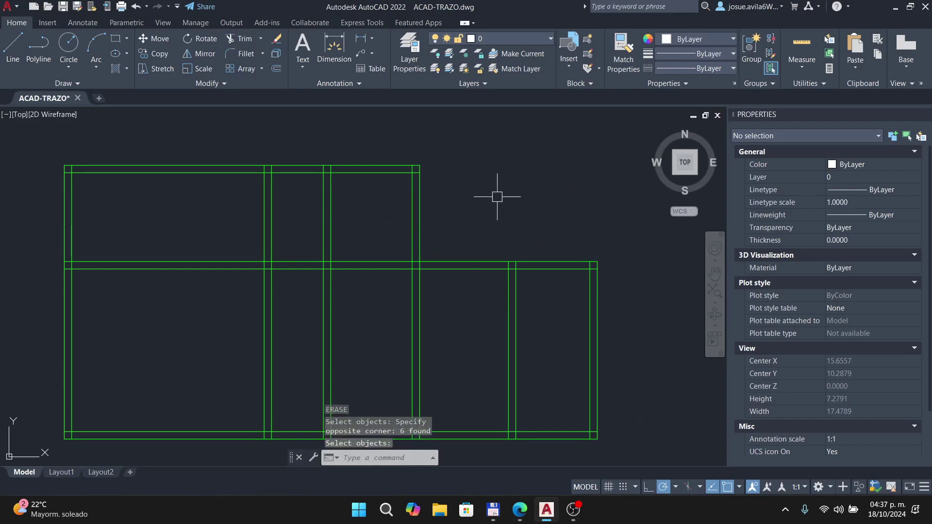
key("ctrl+z")
Select the leftover wall strip at the plan's upper-right corner with a crossing window and delete it
left_click(628, 160)
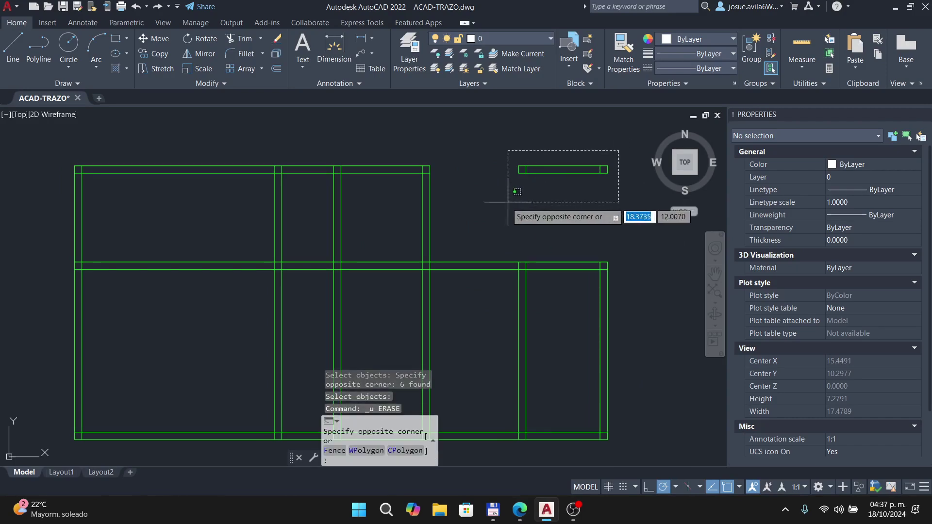
left_click(512, 207)
key("Escape")
key("Escape")
left_click(621, 157)
left_click(492, 224)
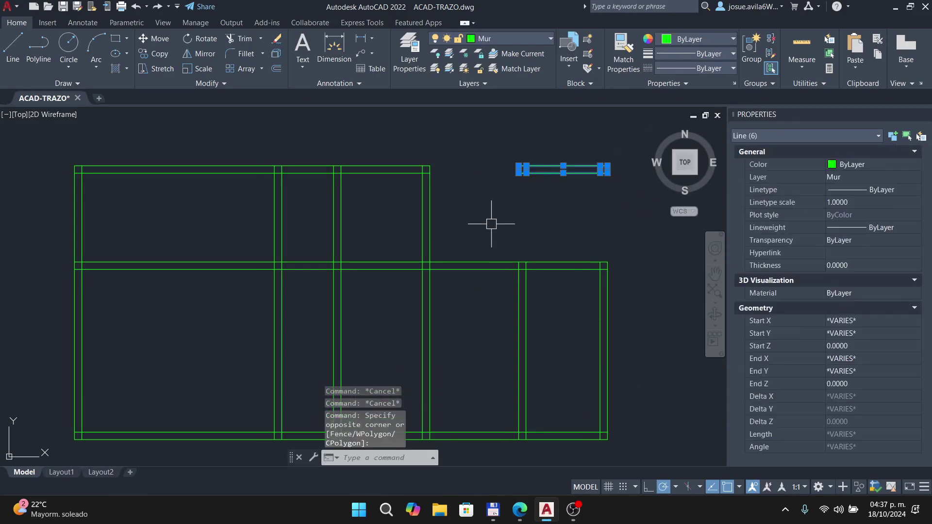
key("Delete")
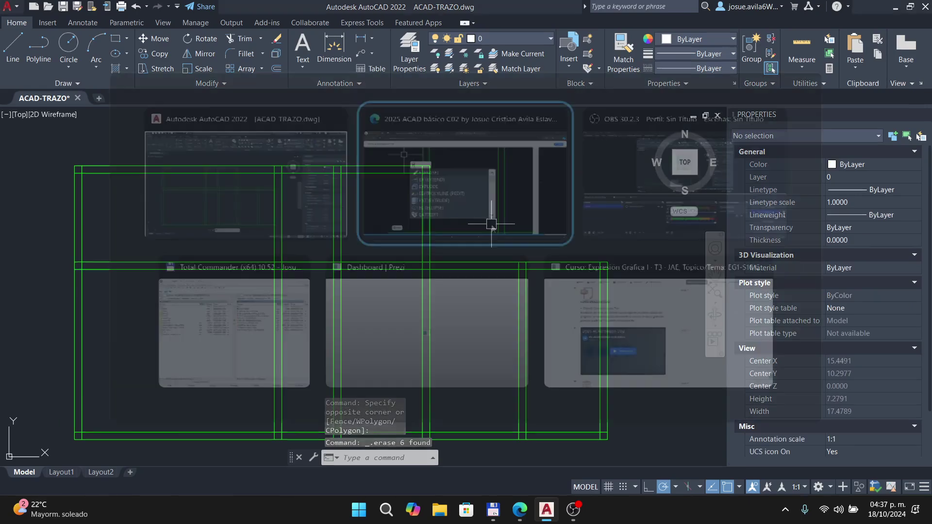
Check the presentation's slide of red-marked cuts, and in AutoCAD trim the third vertical pair between the top and middle horizontal pairs
key("alt+Tab")
key("Right")
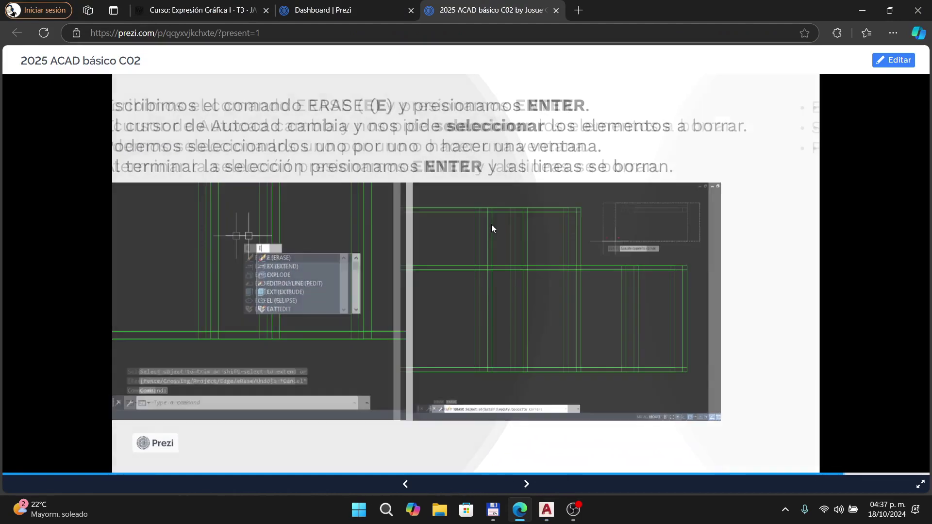
key("Right")
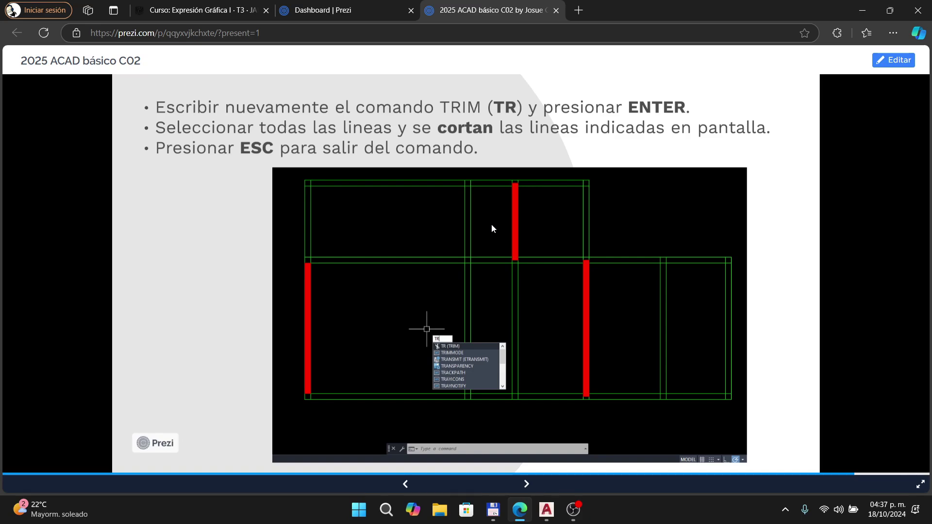
key("alt+Tab")
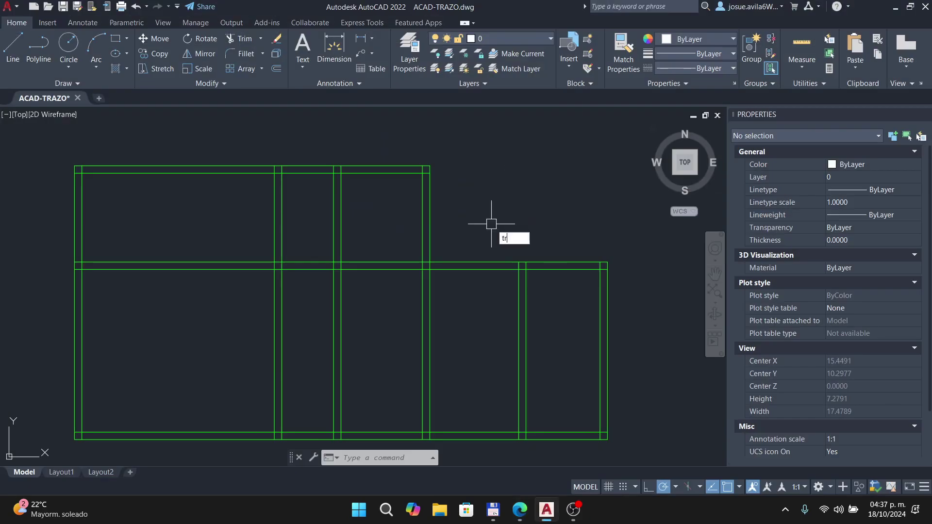
key("Return")
key("alt+Tab")
key("alt+Tab")
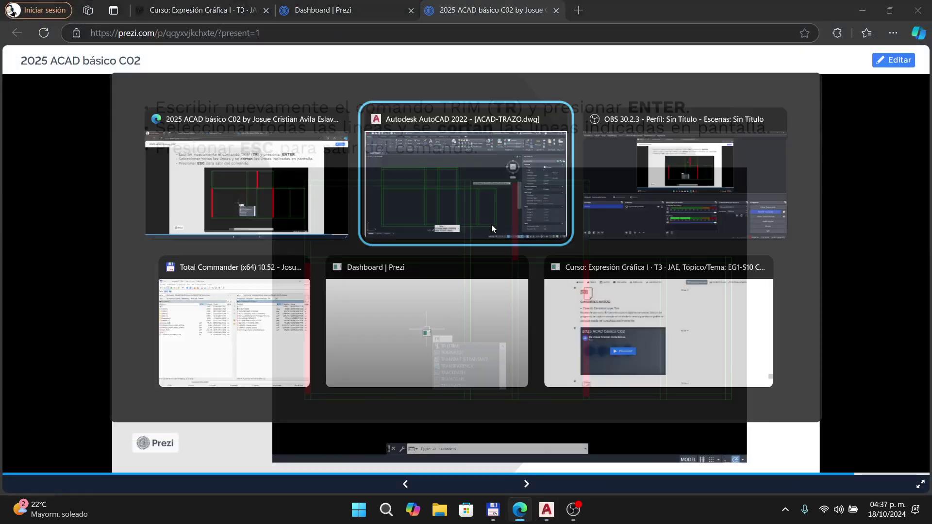
left_click(341, 207)
left_click(334, 207)
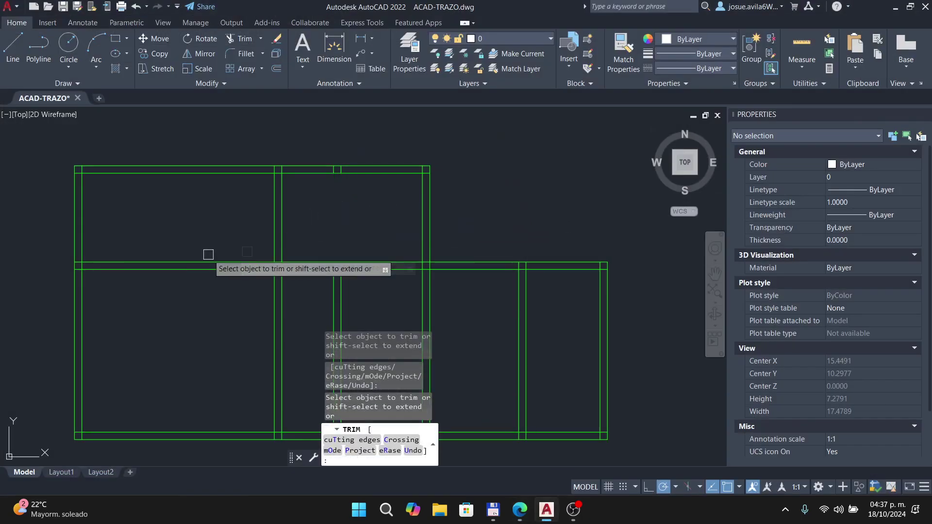
Trim the leftmost and fourth vertical pairs between the middle and bottom horizontal pairs, checking them against the presentation's slide
middle_click_drag(142, 343, 166, 277)
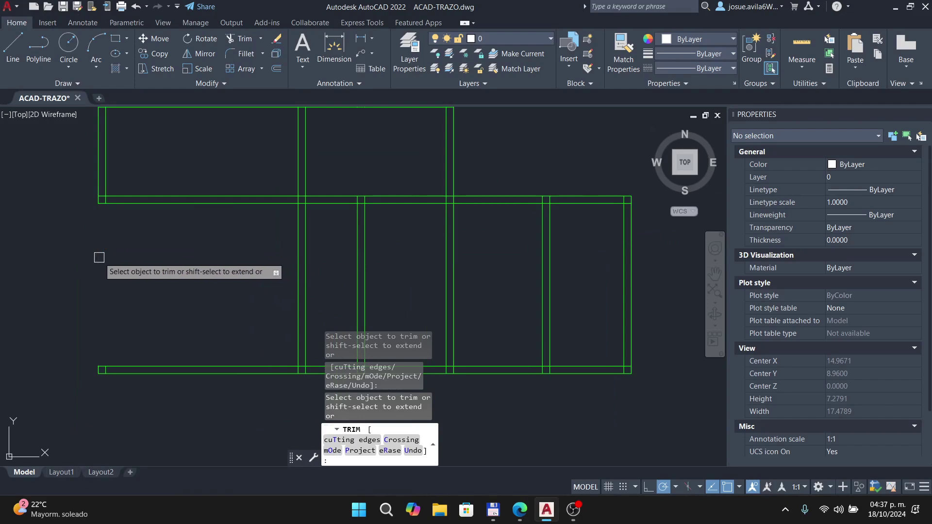
key("alt+Tab")
key("alt+Tab")
left_click(453, 264)
left_click(446, 262)
middle_click_drag(428, 259, 476, 261)
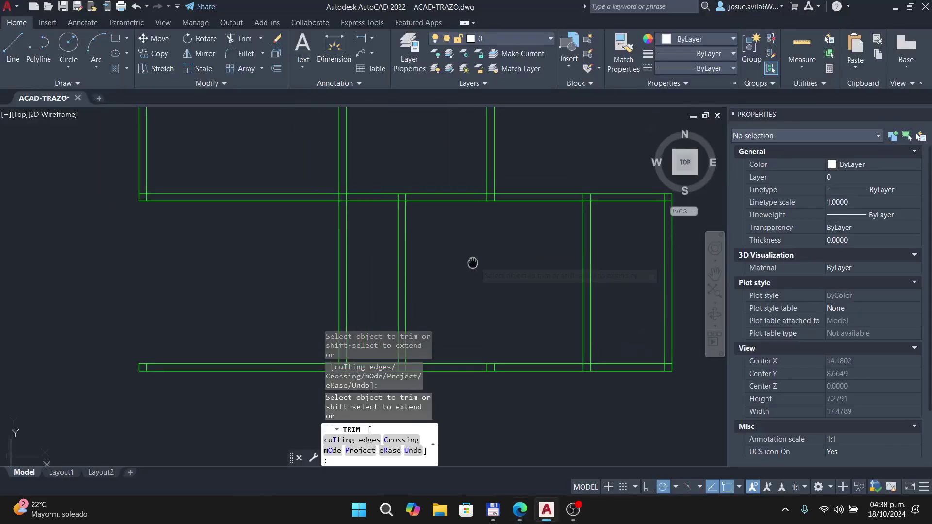
Read the presentation's slide on erasing the leftover line pieces, and return to AutoCAD
scroll(477, 261, "down", 1)
scroll(477, 261, "up", 1)
key("alt+Tab")
key("Right")
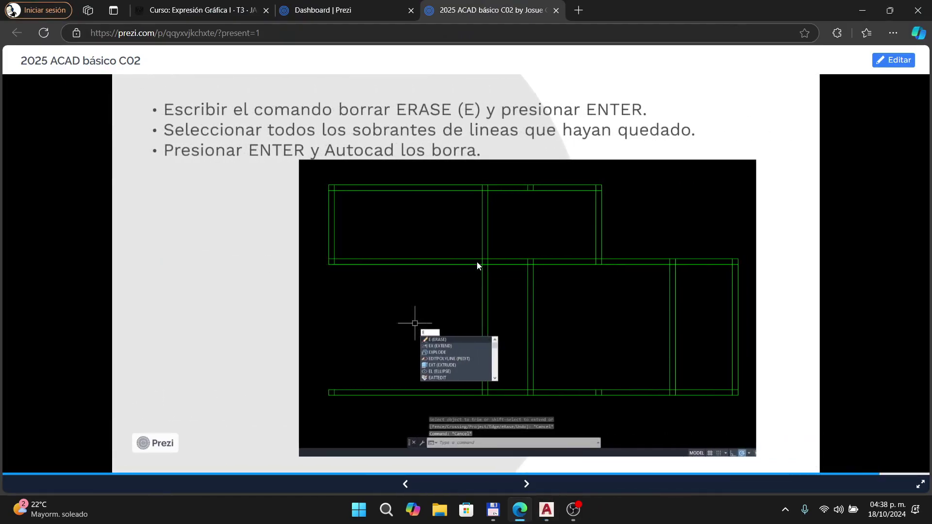
key("alt+Tab")
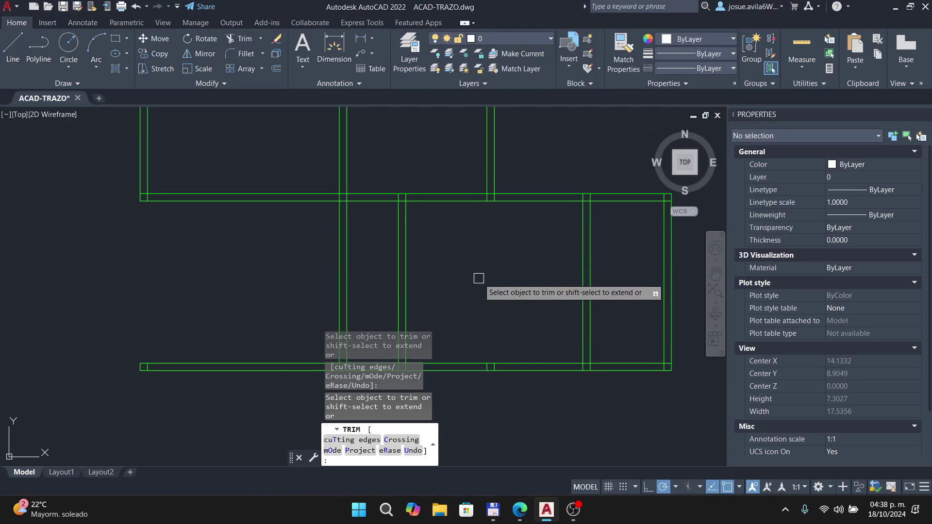
Undo the previous trims and try a fence trim across the second to fourth vertical pairs between the middle and bottom horizontal pairs
key("Escape")
key("ctrl+z")
type("tr")
key("Return")
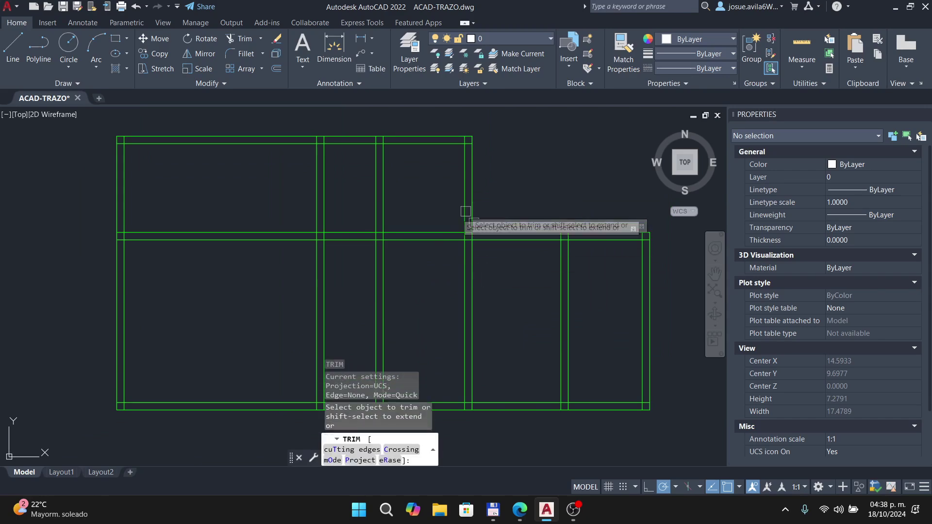
middle_click_drag(510, 285, 516, 248)
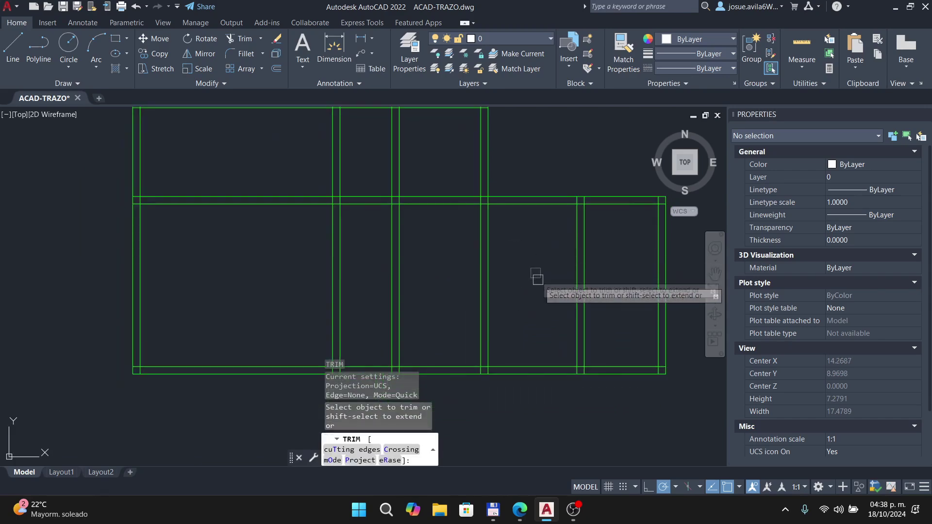
left_click_drag(537, 246, 315, 284)
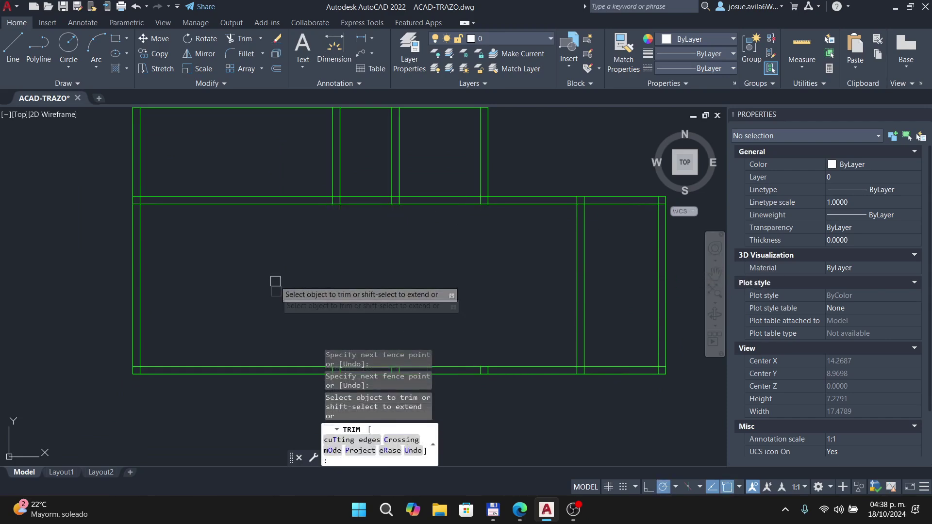
key("ctrl+z")
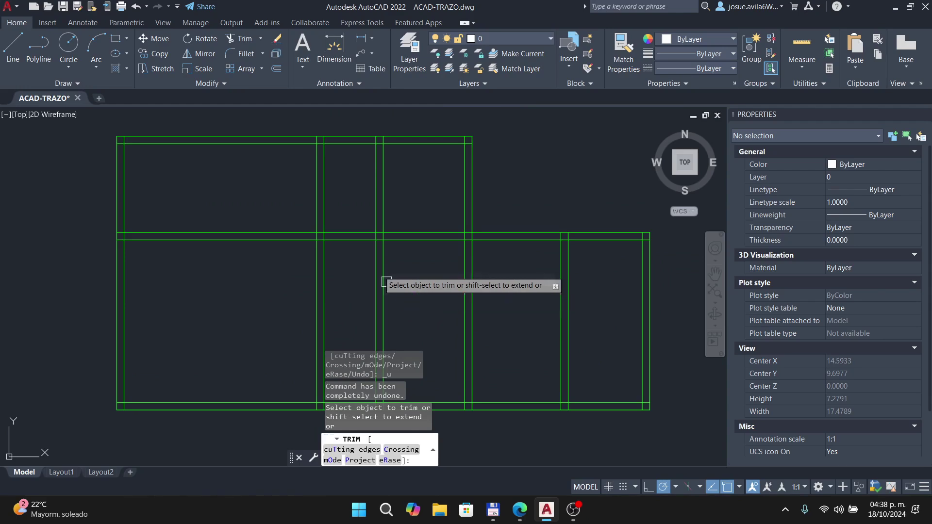
Trim the third vertical pair between the top and middle horizontal pairs, and the leftmost and fourth pairs between the middle and bottom ones
left_click_drag(387, 183, 374, 188)
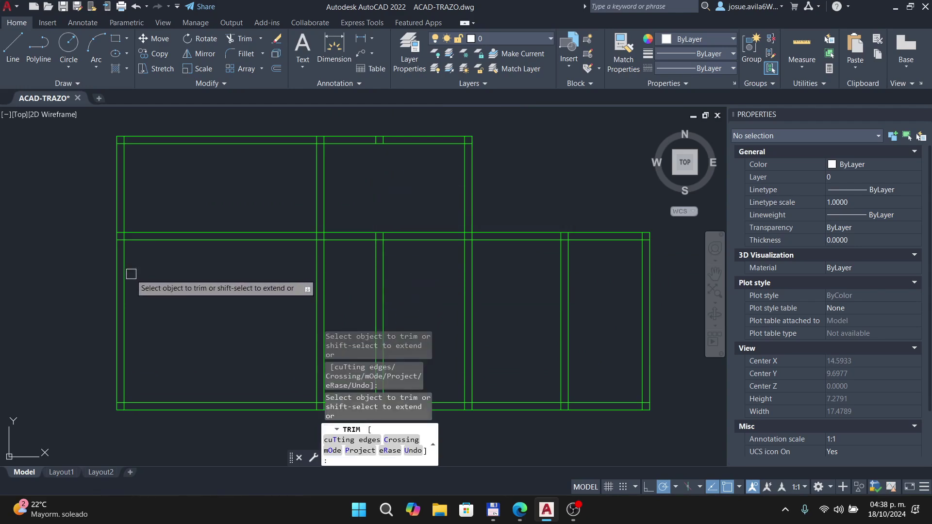
middle_click_drag(153, 317, 141, 280)
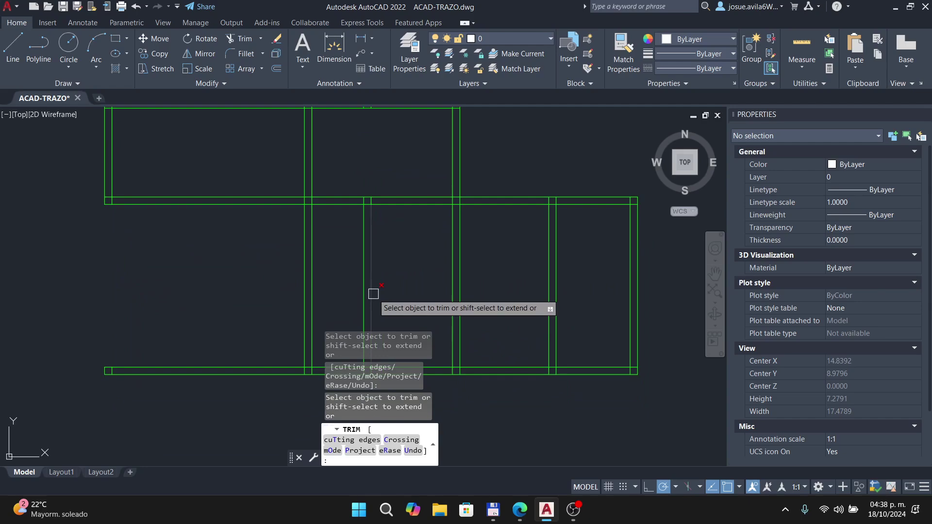
key("alt+Tab")
key("alt+Tab")
left_click(461, 264)
left_click(455, 262)
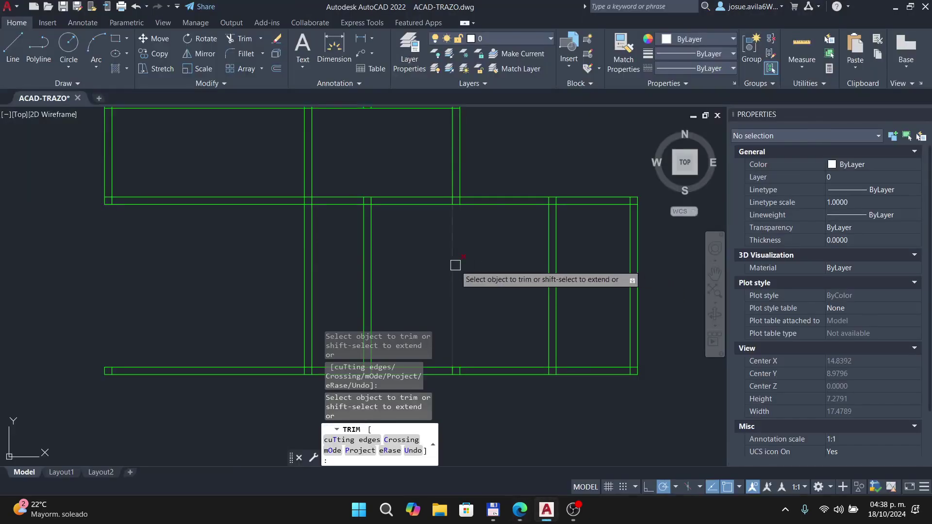
key("Escape")
mouse_move(463, 263)
middle_mouse_down()
mouse_move(483, 267)
mouse_move(476, 293)
middle_mouse_up()
scroll(480, 264, "down", 2)
scroll(474, 272, "up", 2)
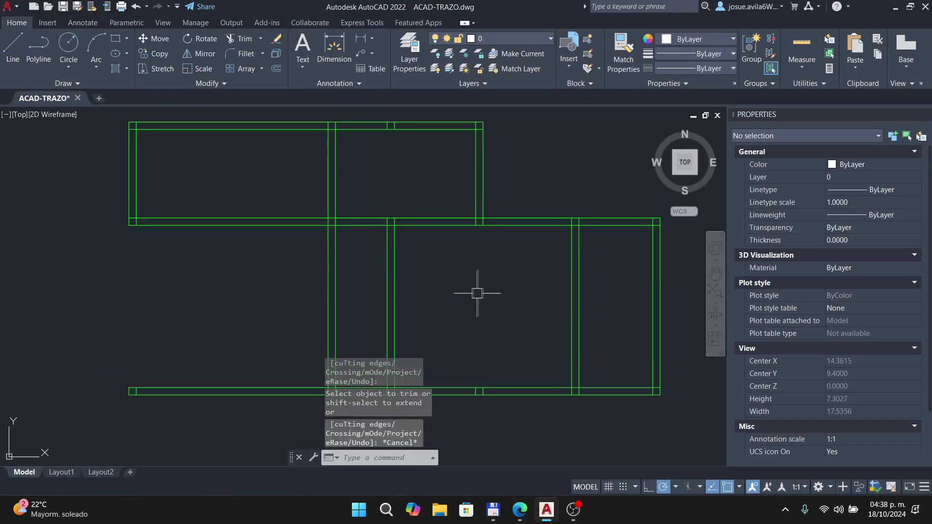
Examine the leftover line pieces at the wall crossings on the presentation's erase slide, and return to AutoCAD
key("alt+Tab")
scroll(514, 235, "up", 3)
scroll(549, 178, "up", 5)
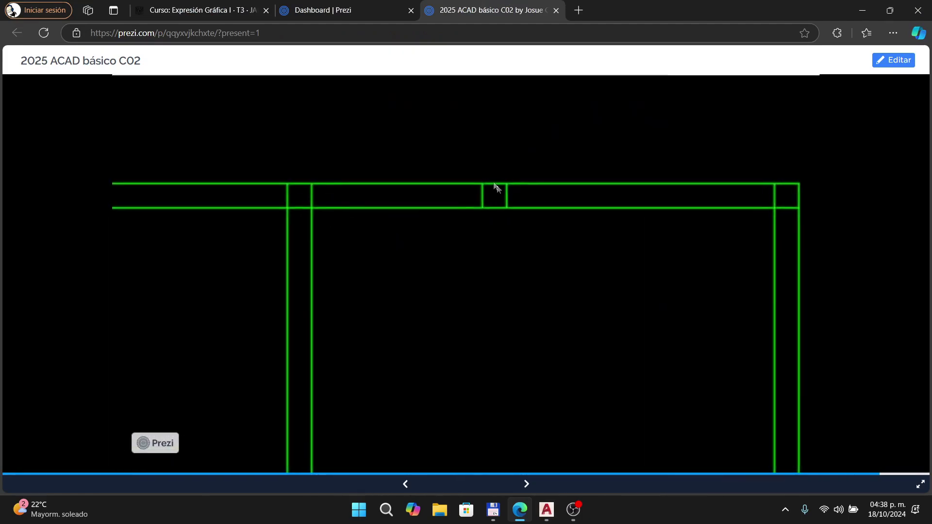
scroll(439, 199, "down", 5)
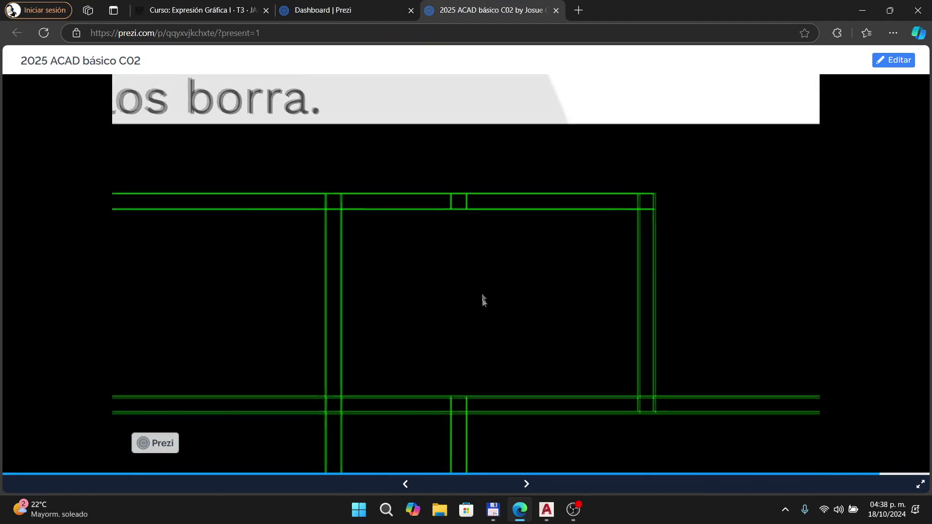
scroll(459, 212, "up", 2)
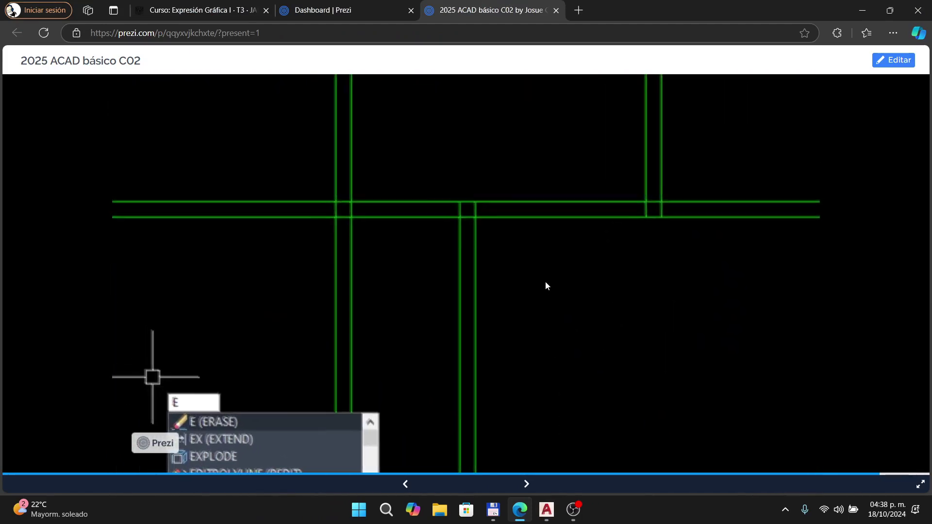
key("alt+Tab")
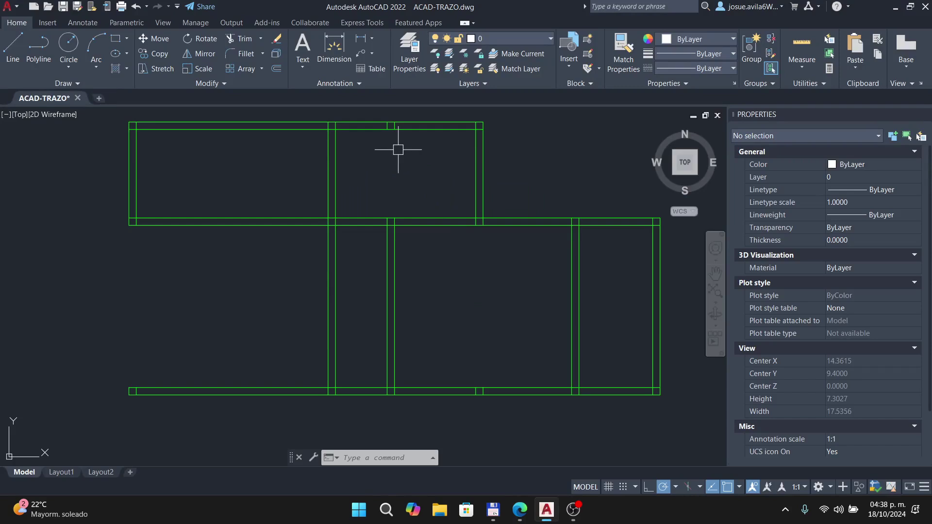
Erase the two short leftover lines of the third vertical pair inside the top horizontal pair with a crossing window
type("E")
key("Return")
scroll(398, 153, "up", 10)
left_click(447, 198)
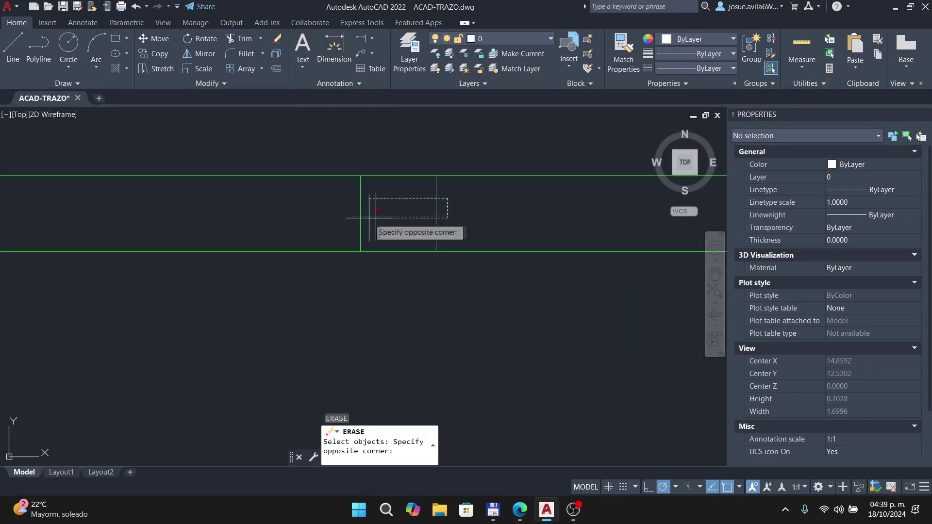
left_click(338, 220)
scroll(387, 212, "down", 10)
scroll(347, 208, "down", 1)
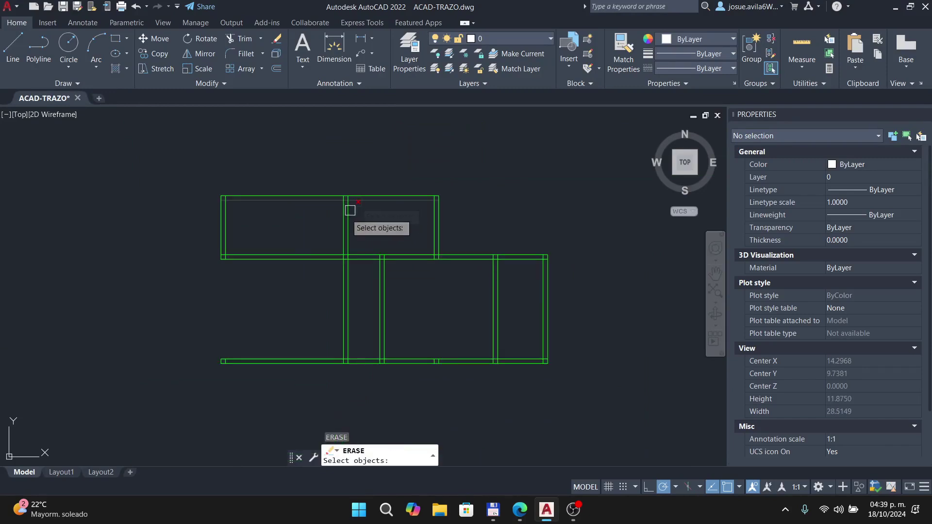
Erase the short inner leftover line near the left end of the bottom horizontal pair
scroll(224, 354, "up", 3)
scroll(268, 277, "up", 3)
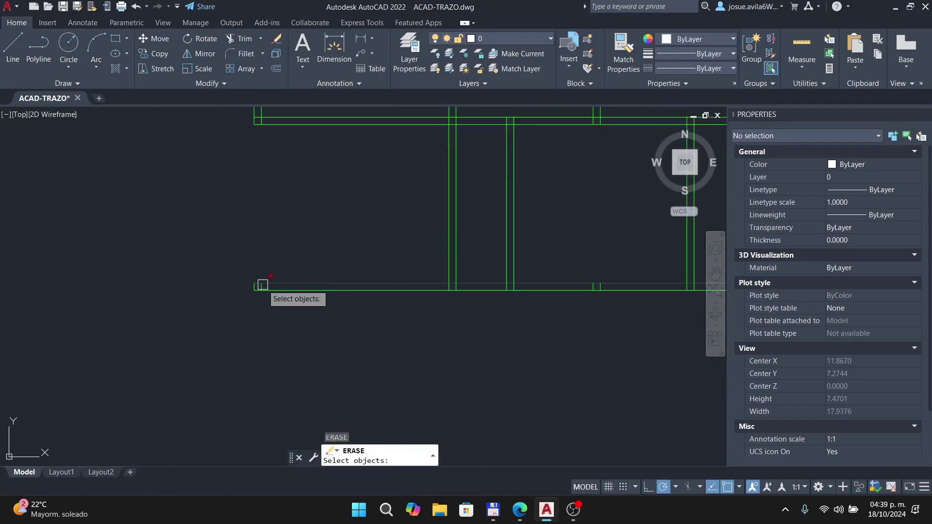
left_click(258, 280)
scroll(316, 241, "down", 4)
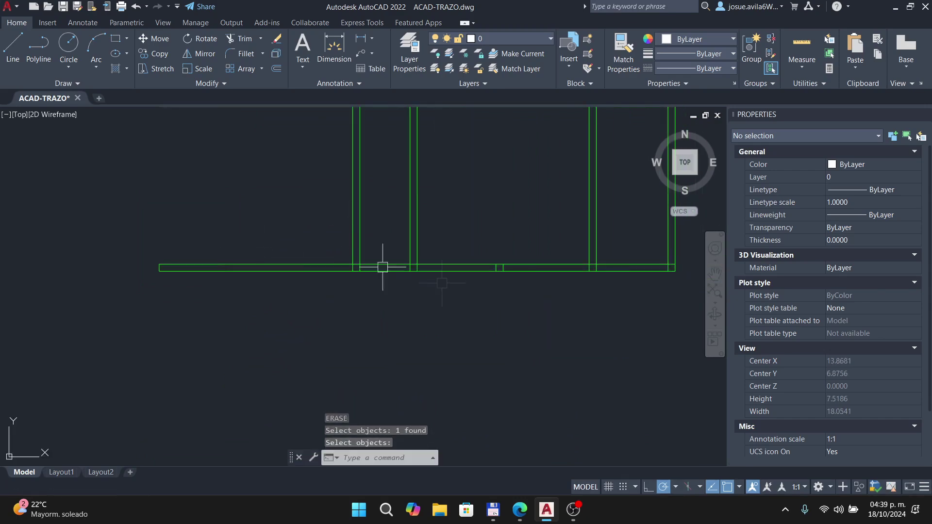
Try to remove the fourth vertical pair's leftover lines inside the bottom horizontal pair with a fence trim, and undo it
middle_click_drag(476, 202, 395, 222)
key("Return")
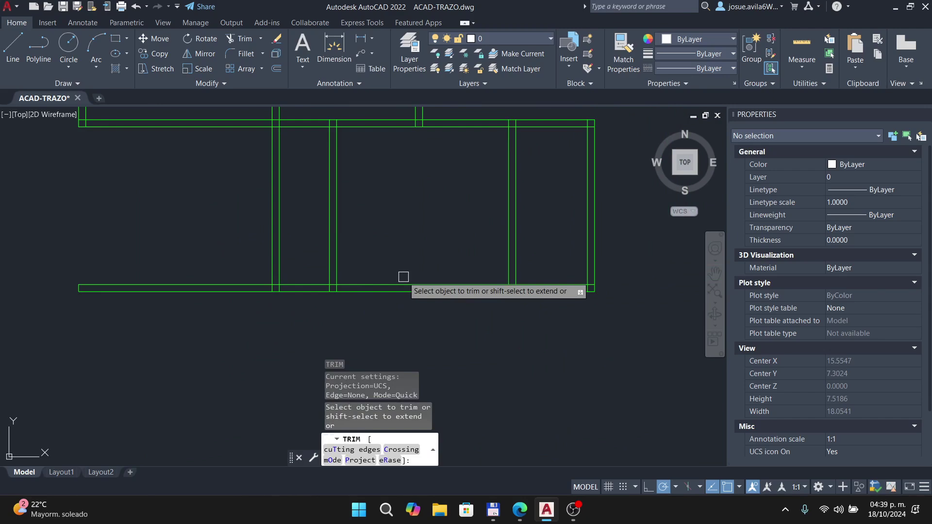
scroll(435, 302, "up", 10)
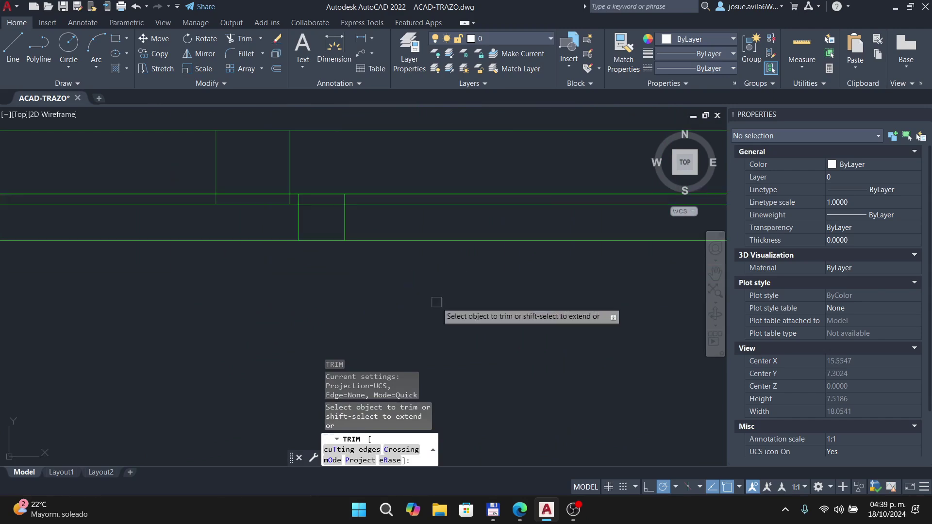
mouse_move(424, 226)
left_mouse_down()
mouse_move(94, 235)
mouse_move(247, 241)
left_mouse_up()
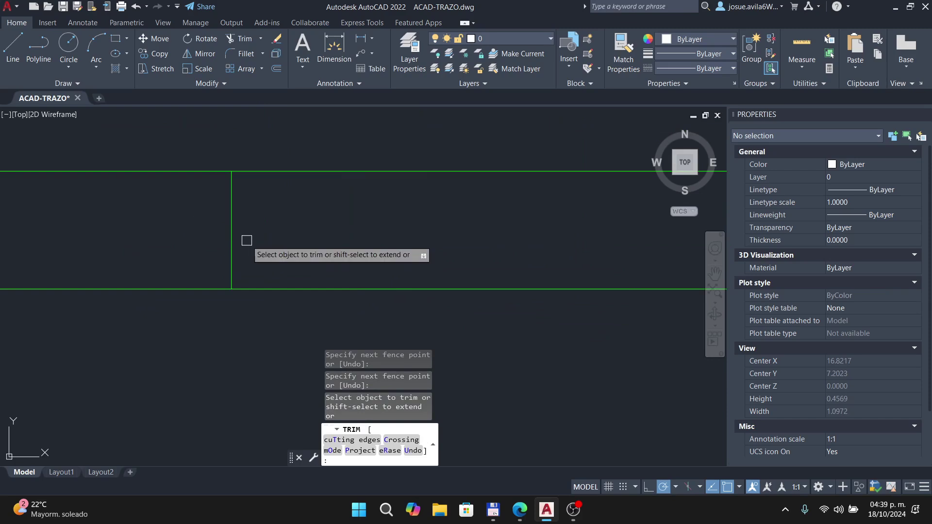
key("Escape")
scroll(246, 241, "down", 10)
Erase the two short leftover lines of the fourth vertical pair inside the bottom horizontal pair
type("e")
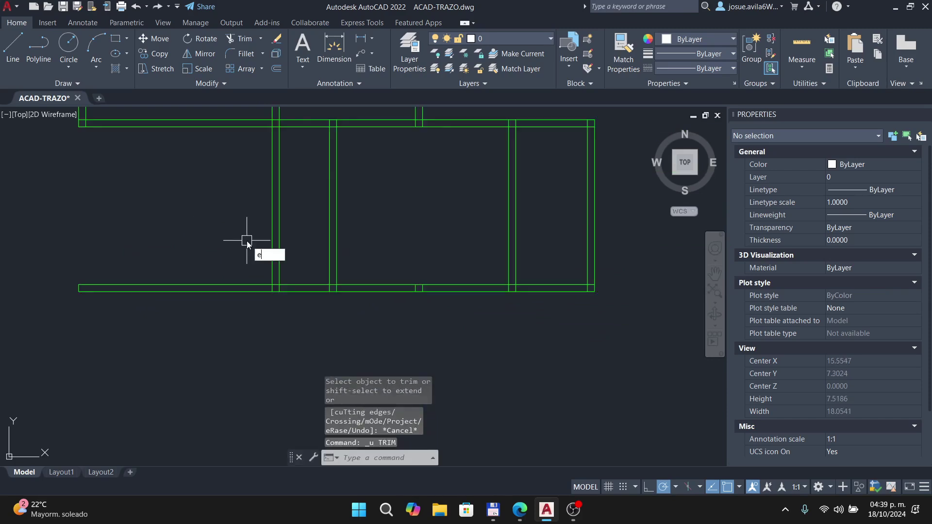
key("Return")
scroll(247, 241, "up", 5)
left_click(322, 262)
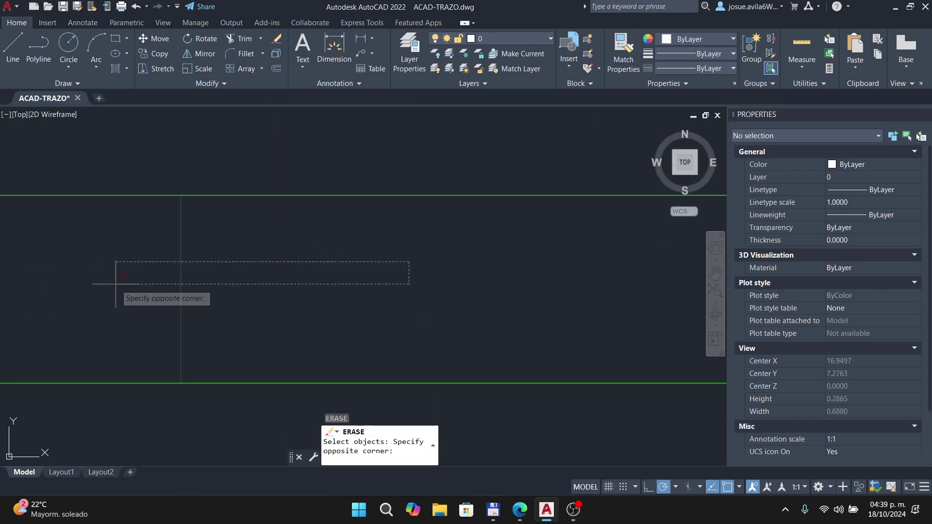
scroll(234, 292, "up", 3)
left_click(234, 292)
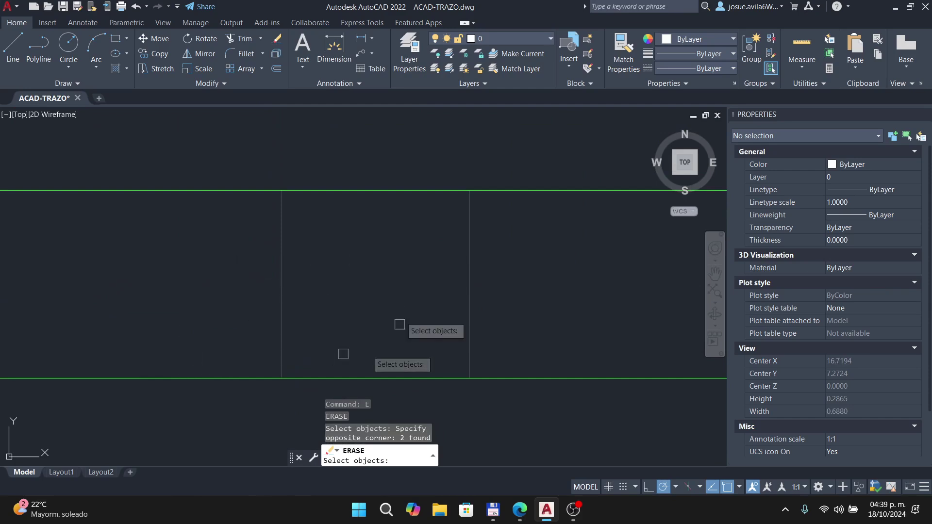
left_click(555, 254)
left_click(95, 324)
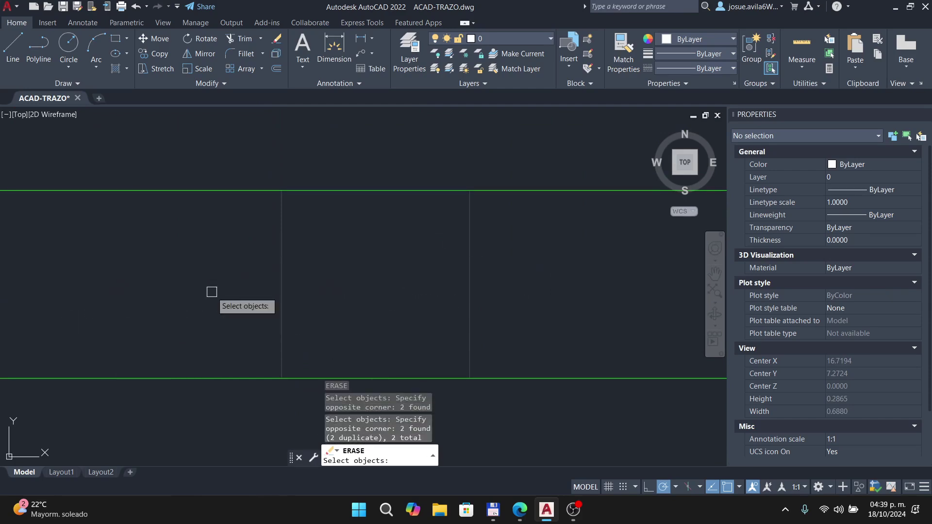
scroll(218, 277, "down", 10)
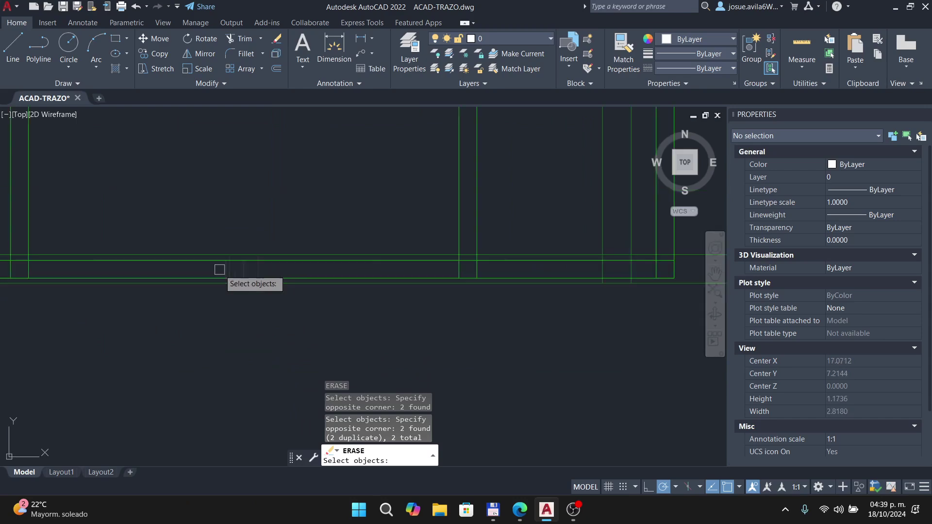
middle_click_drag(278, 253, 358, 322)
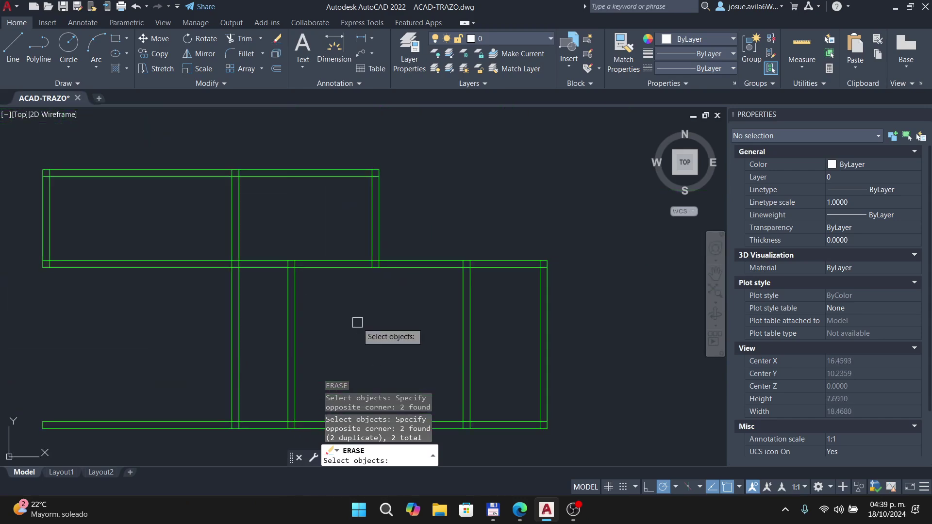
key("Return")
scroll(179, 227, "down", 2)
mouse_move(179, 227)
middle_mouse_down()
mouse_move(333, 242)
mouse_move(336, 230)
middle_mouse_up()
scroll(350, 260, "up", 2)
Compare the AutoCAD plan with the presentation's slide of the expected session result, and advance the presentation past that slide
key("alt+Tab")
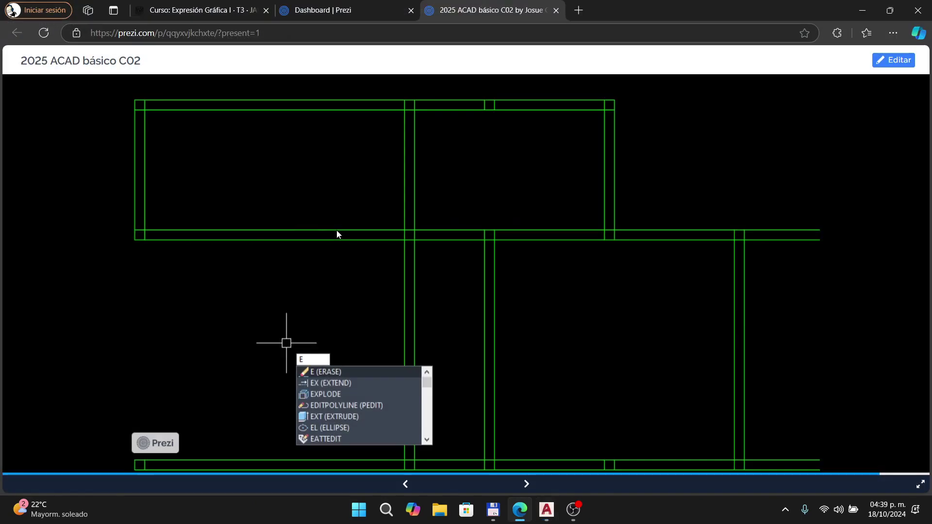
key("Right")
key("Right")
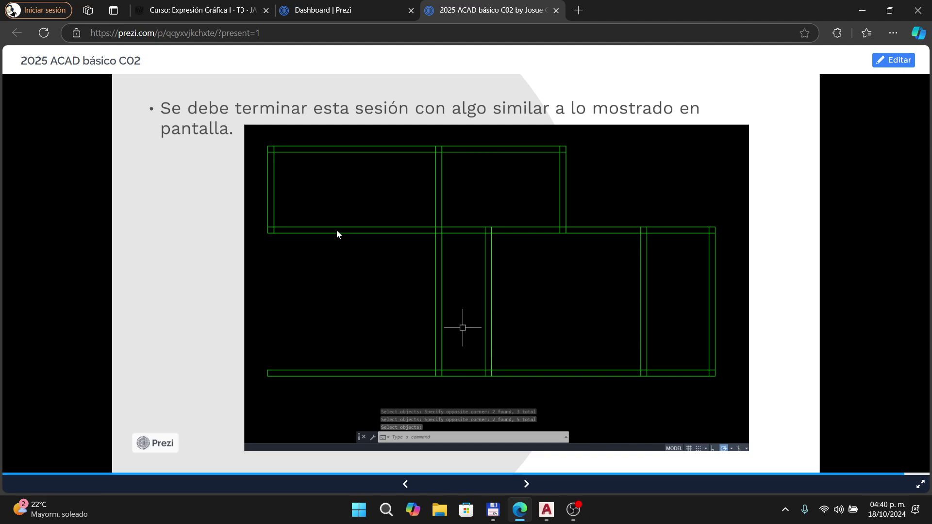
key("alt+Tab")
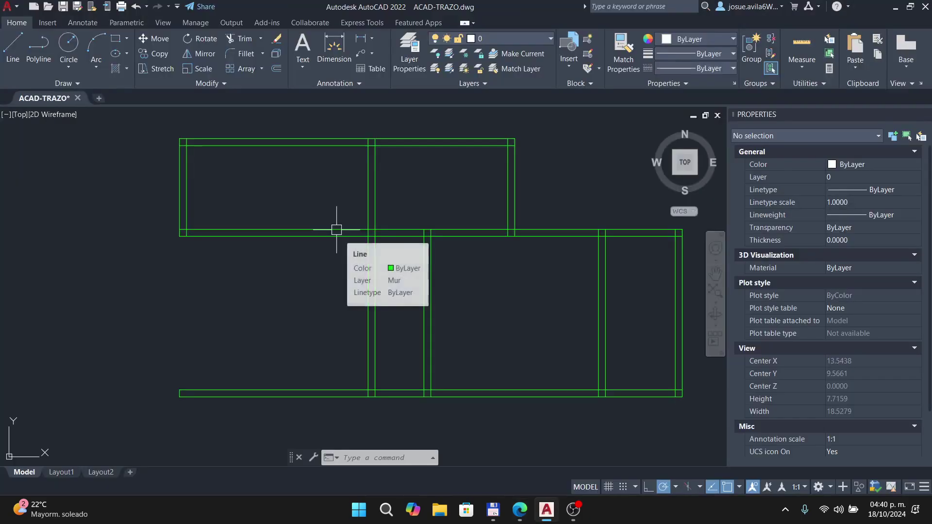
middle_click_drag(345, 252, 308, 260)
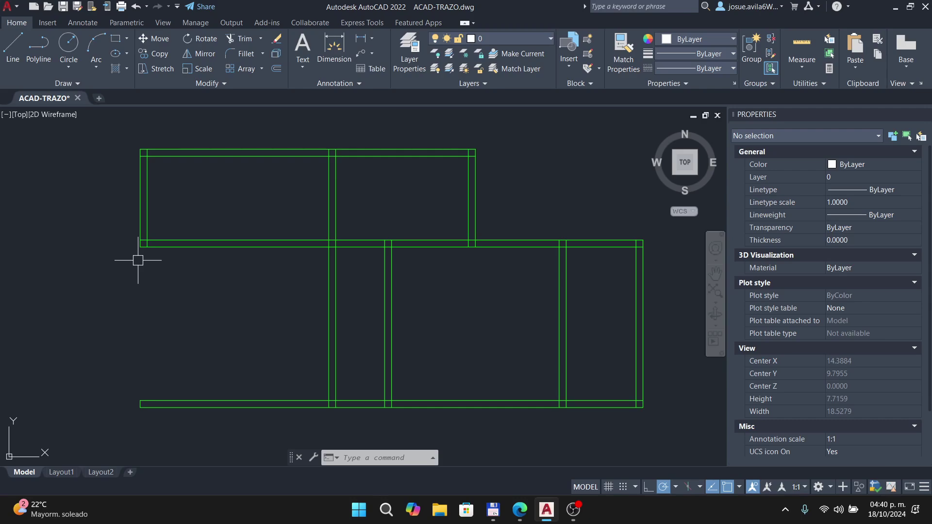
key("alt+Tab")
key("Right")
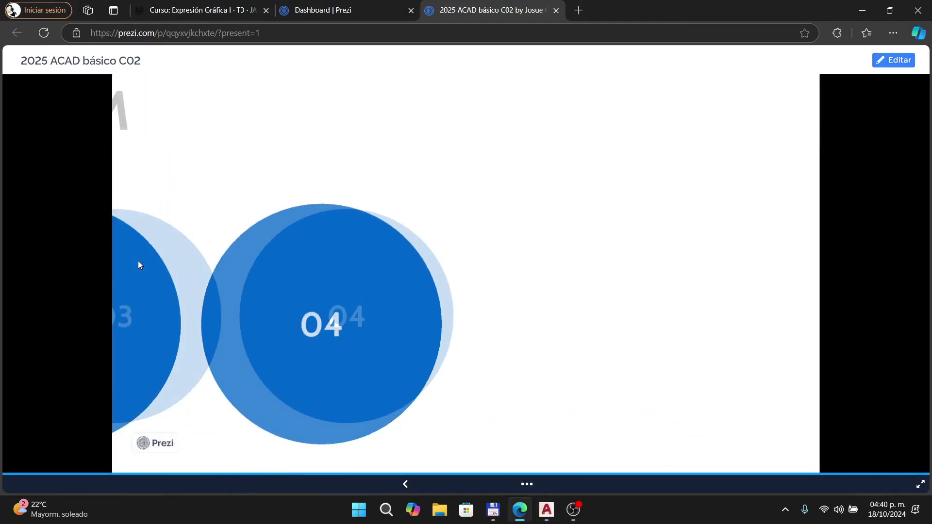